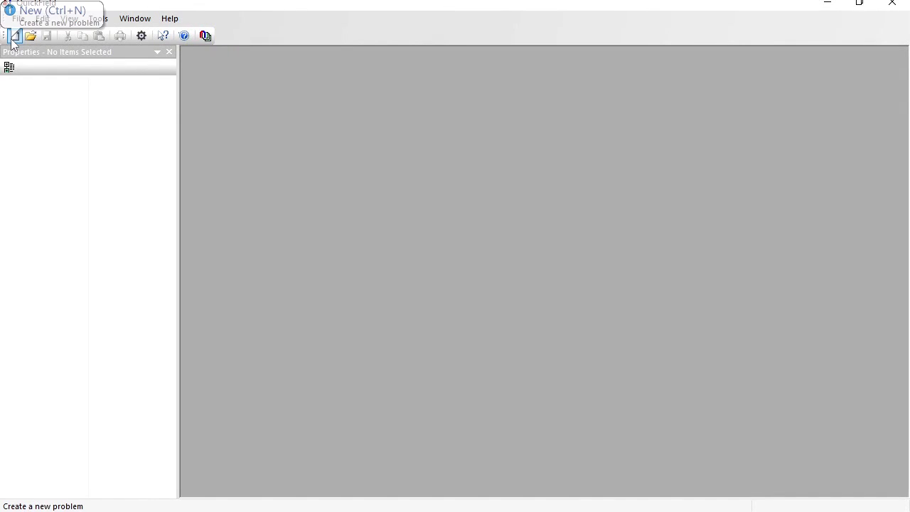
- Create a new problem with the file name magnet
click(13, 38)
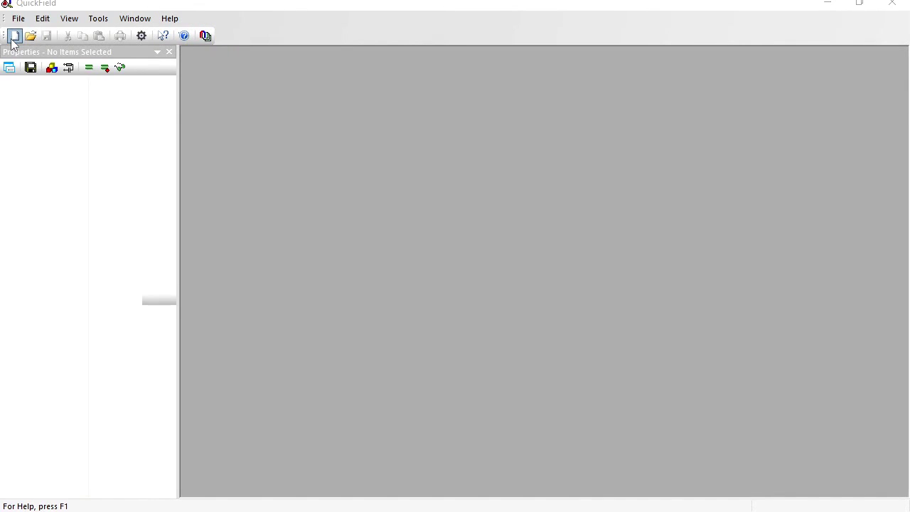
text(magnet)
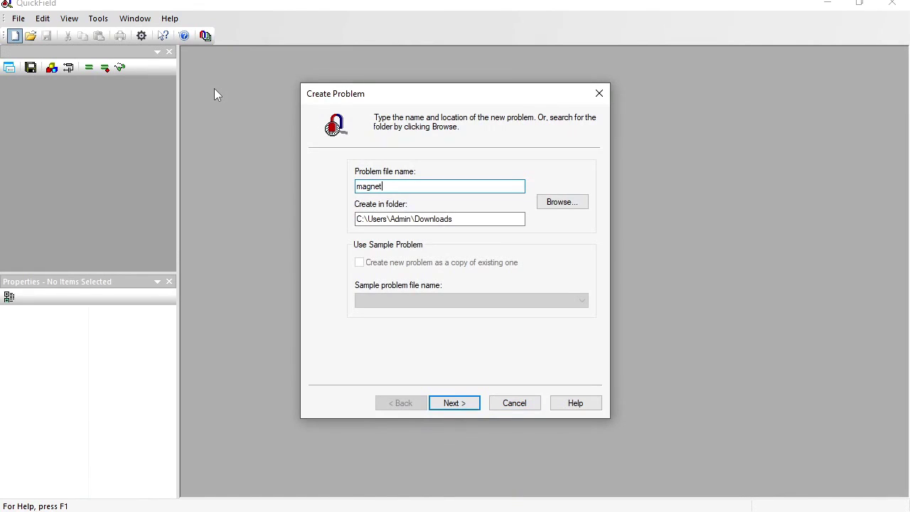
key(Return)
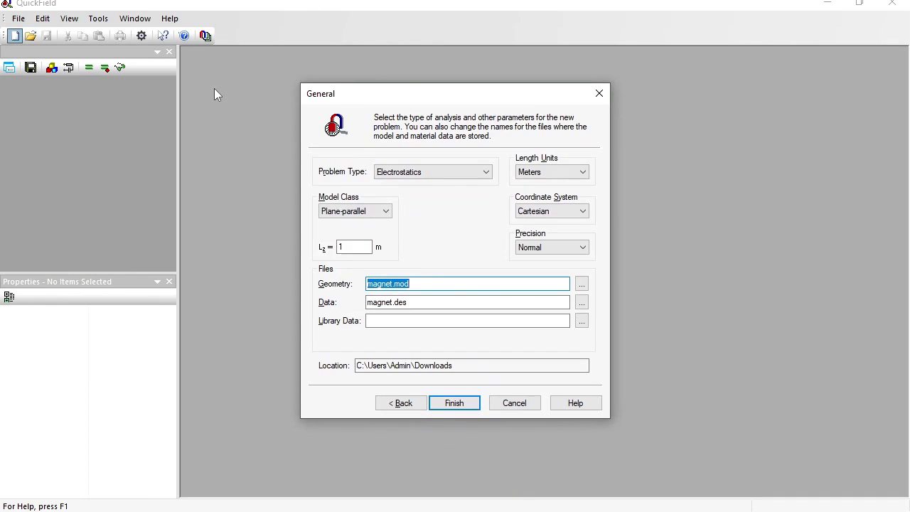
- Finish the problem setup as Magnetostatics with length units in inches and an Lz depth of 1 in
click(452, 175)
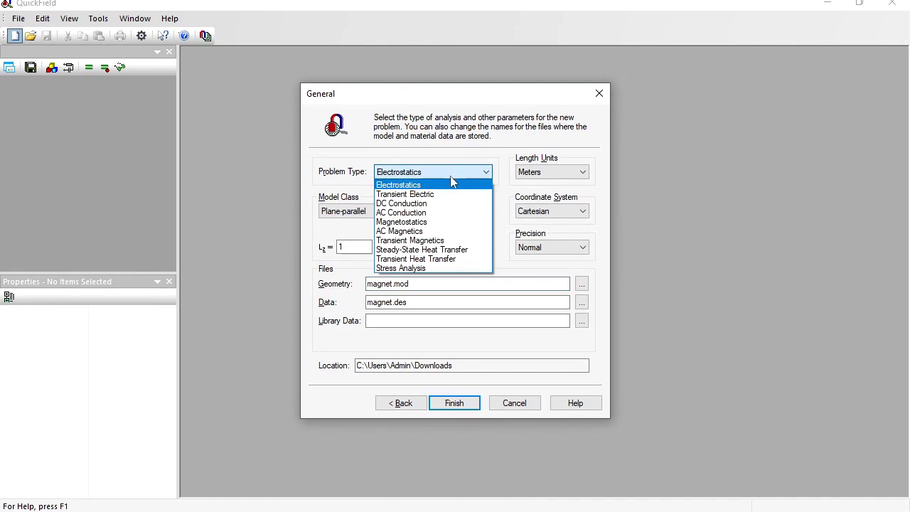
click(429, 226)
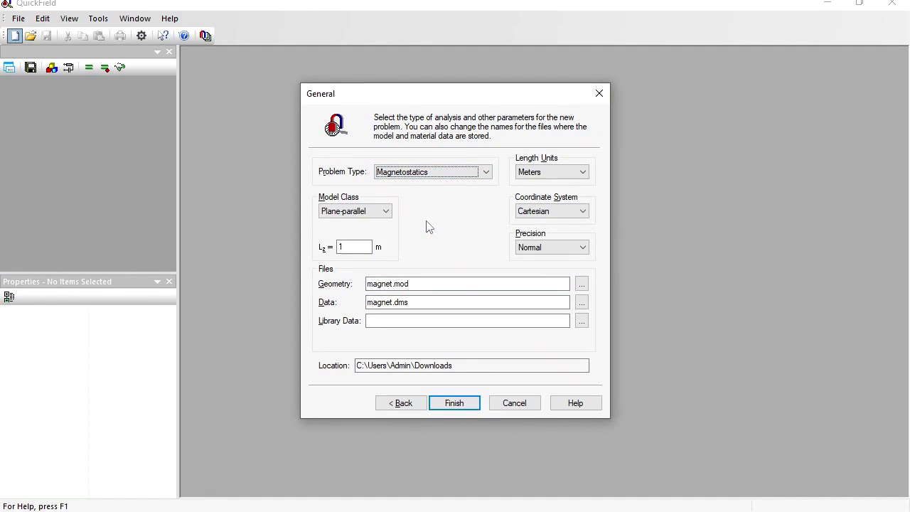
click(574, 172)
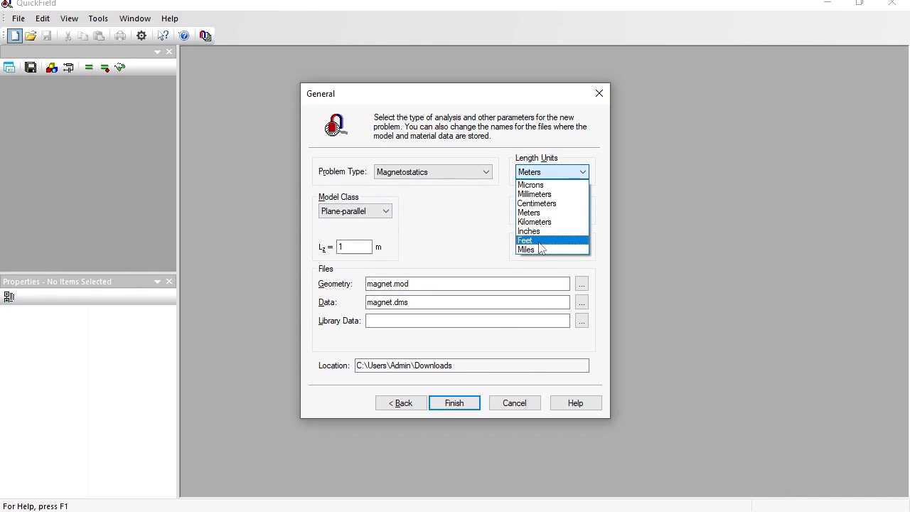
click(530, 231)
drag(368, 247, 323, 249)
text(1)
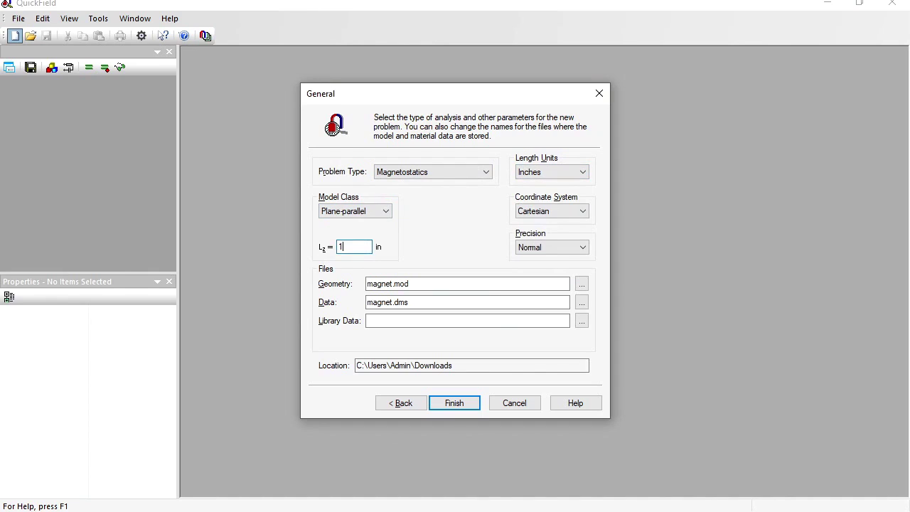
click(454, 404)
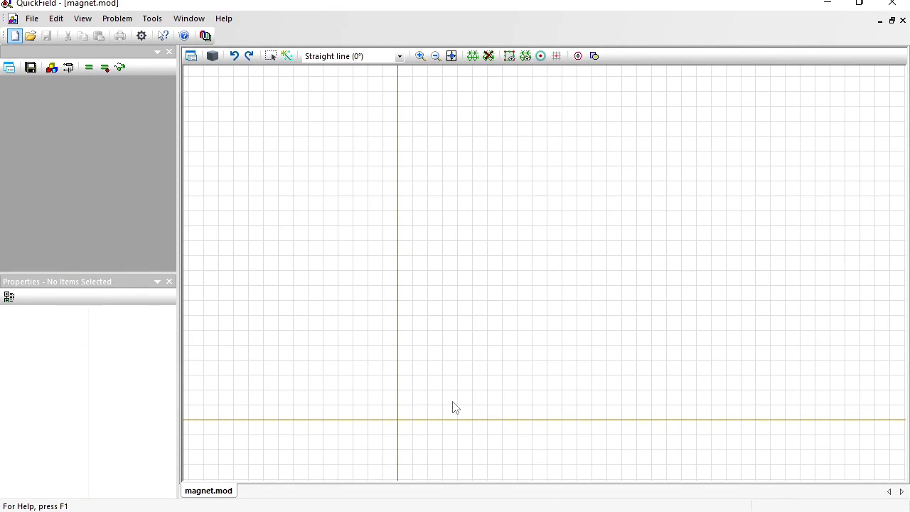
- Insert a 0.25 by 0.25 in rectangle with the midpoint of its right edge at the origin
click(402, 168)
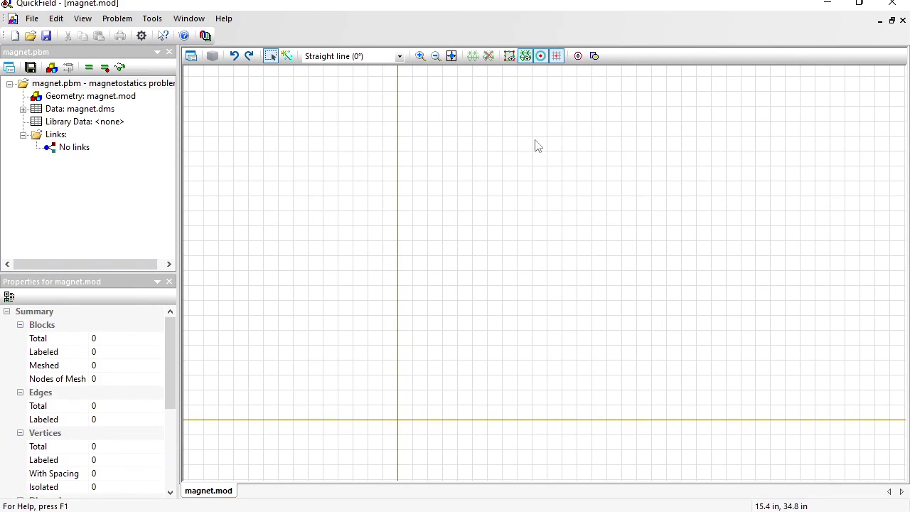
click(594, 56)
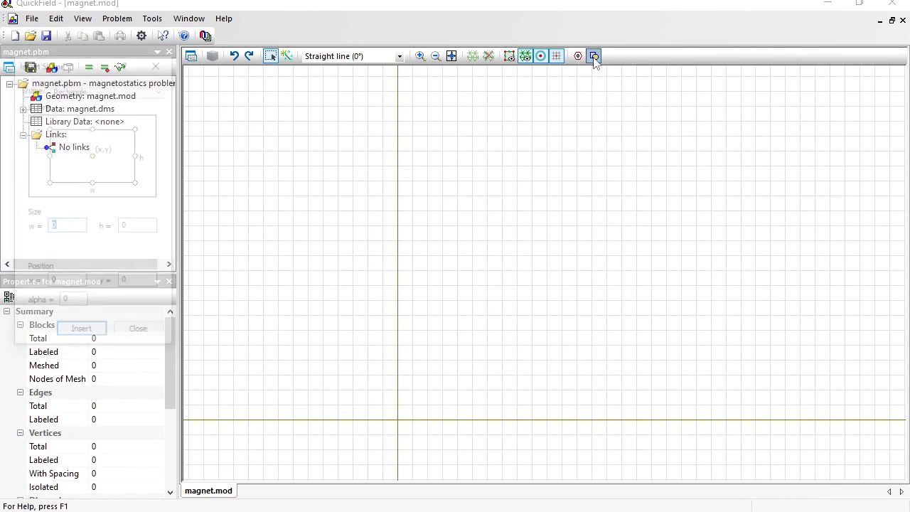
click(69, 229)
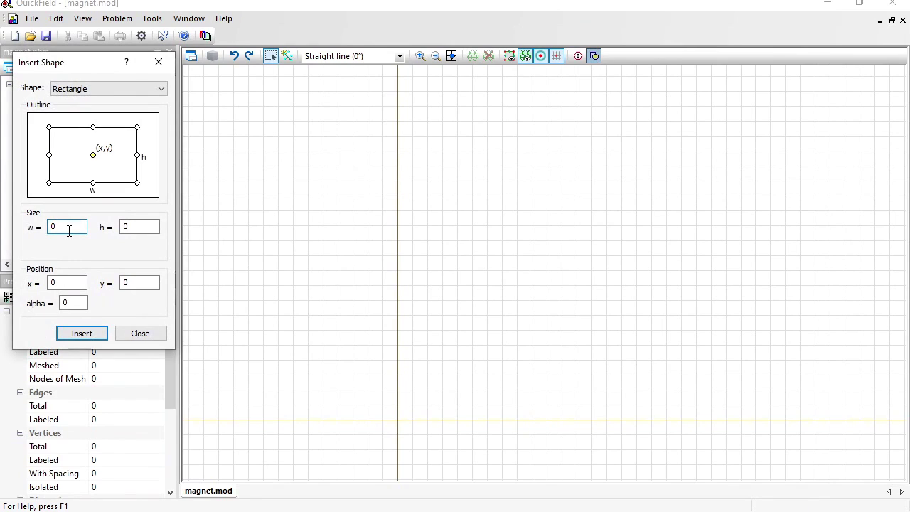
text(.25)
click(138, 226)
text(.25)
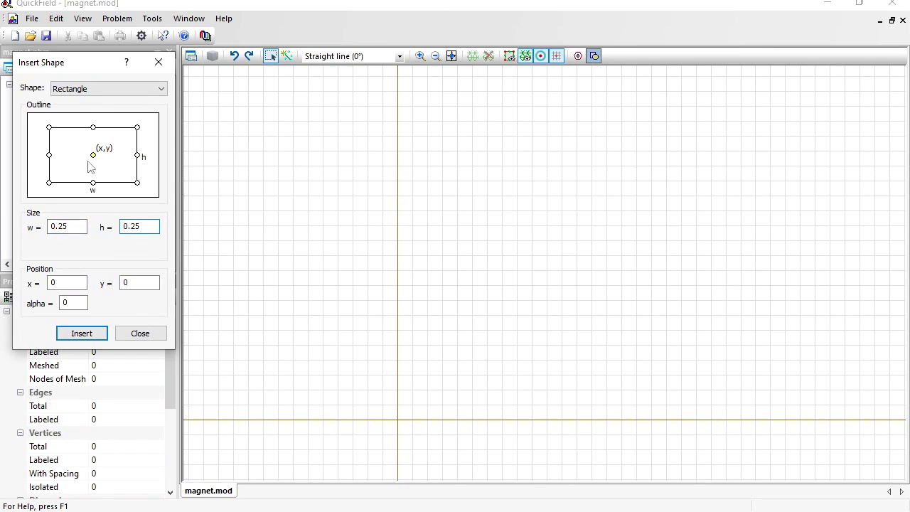
click(138, 155)
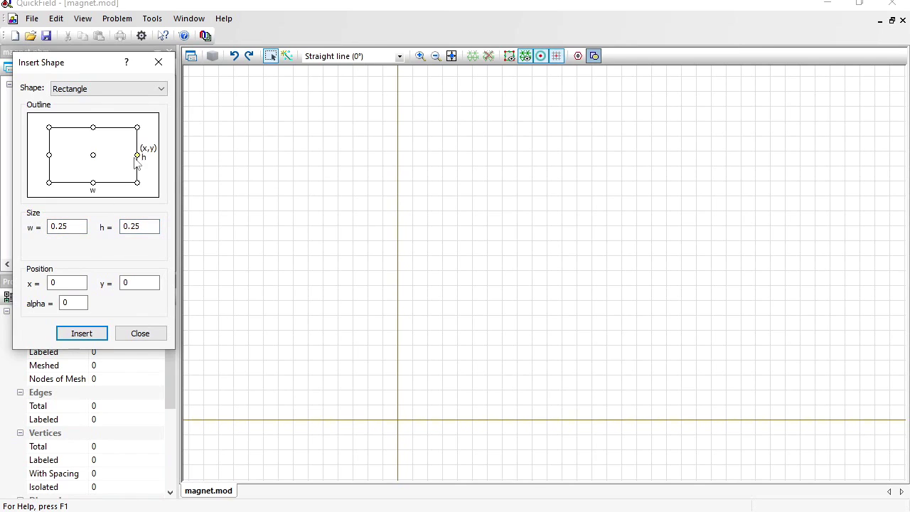
click(89, 334)
click(151, 337)
- Insert a 0.25 in wide, 5 in high rectangle with the midpoint of its left edge at x = 0.1, y = 0
click(420, 55)
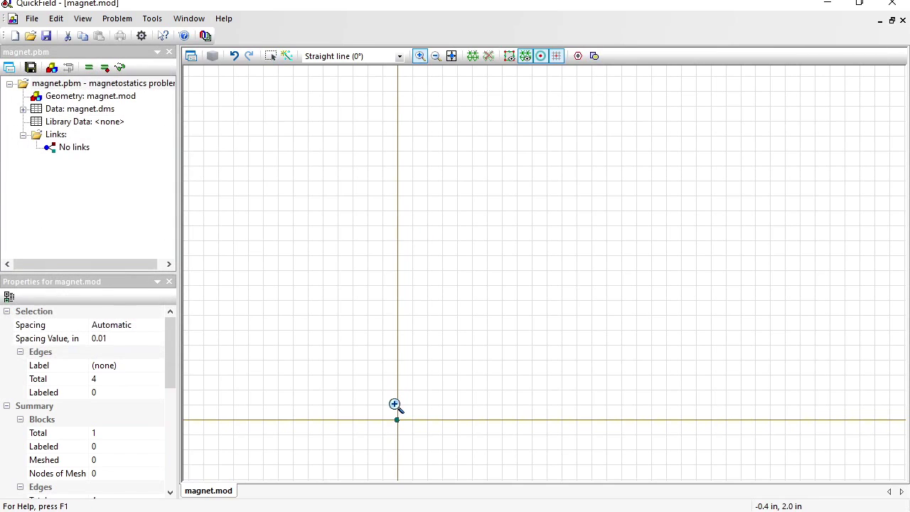
click(397, 419)
click(563, 267)
click(523, 277)
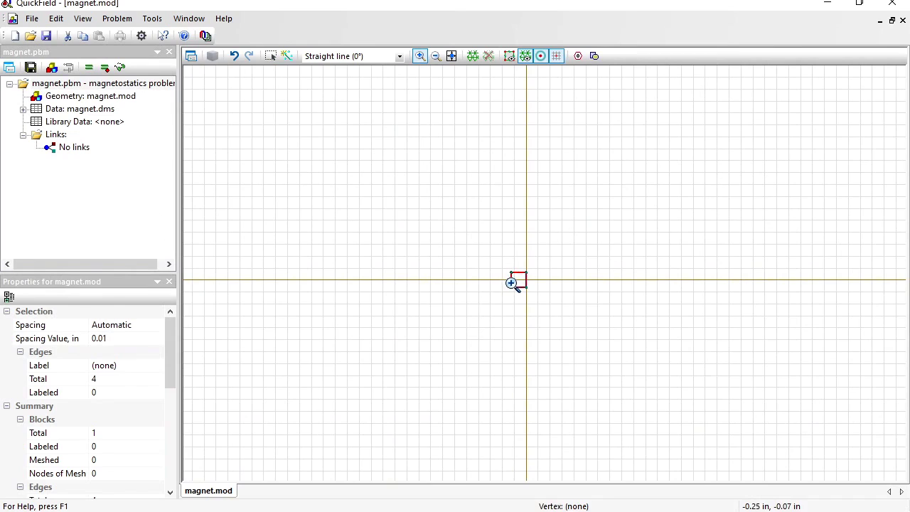
click(420, 55)
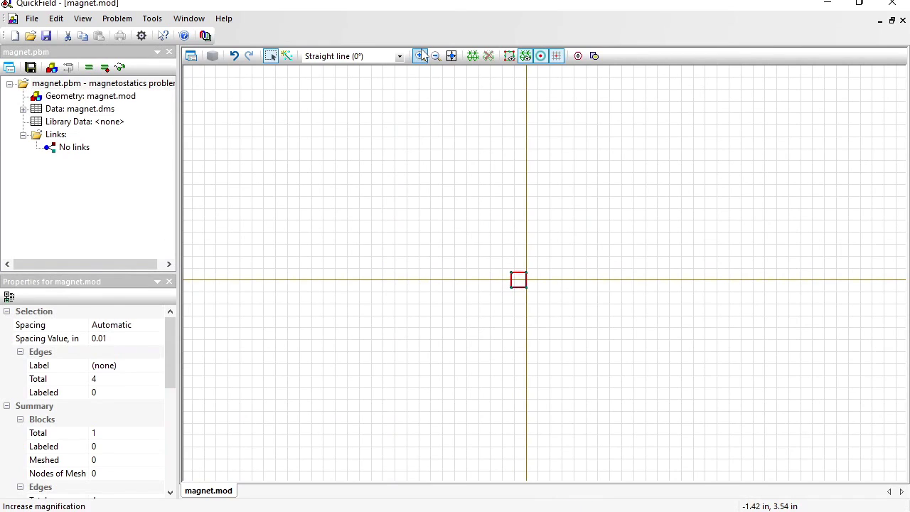
click(594, 57)
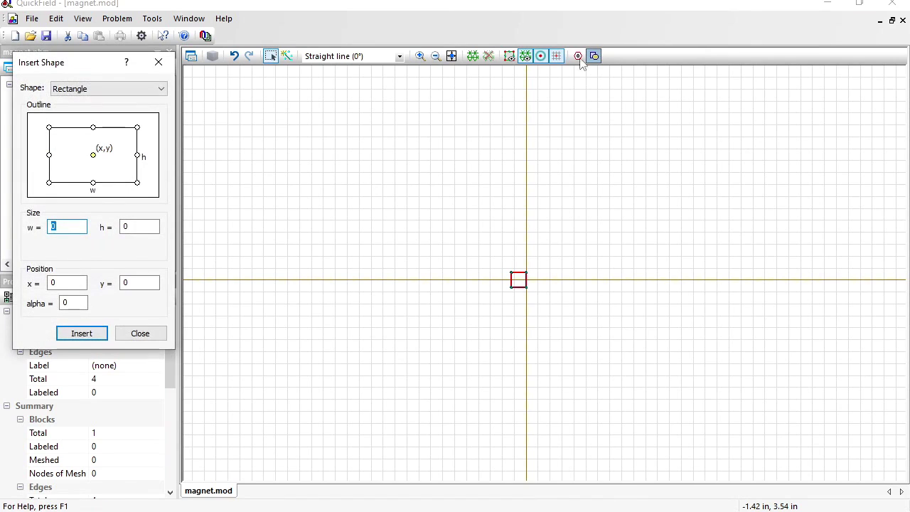
text(0)
key(Tab)
text(5)
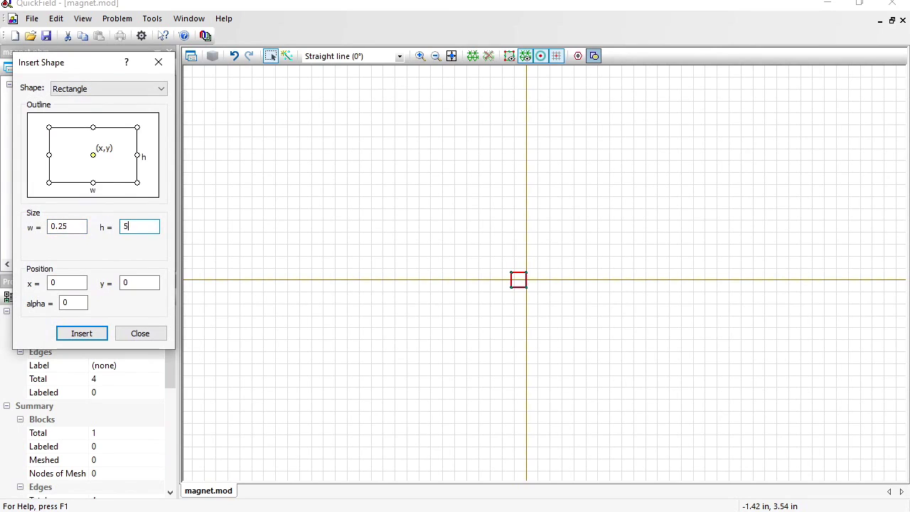
click(49, 155)
click(65, 285)
text(.1)
click(80, 332)
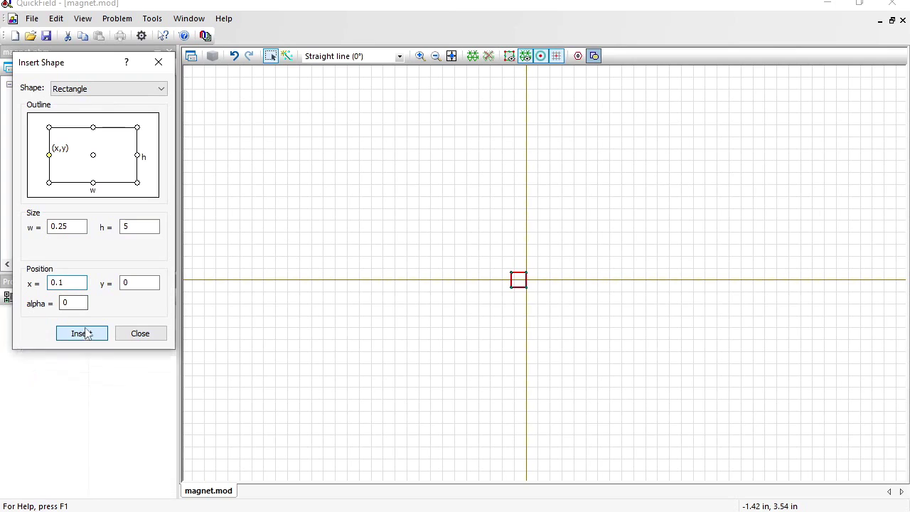
click(140, 333)
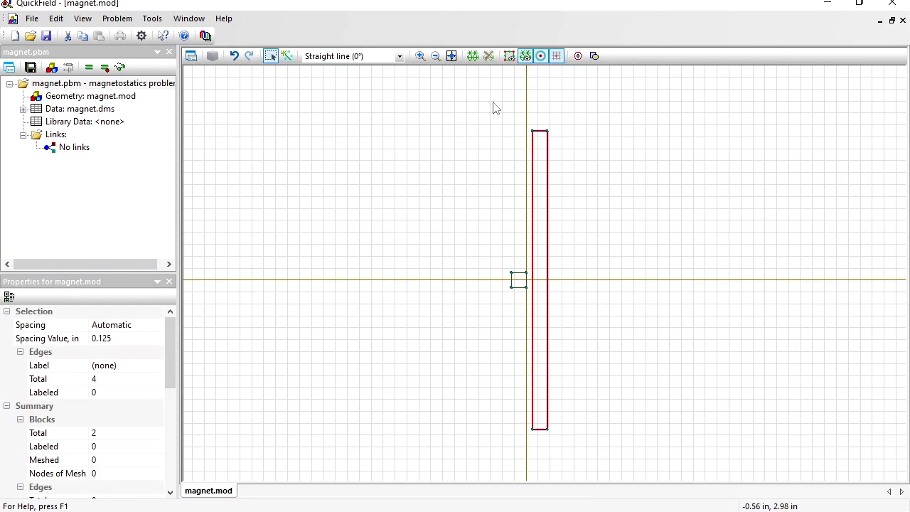
- Draw a circle of 5 in radius around the origin from two 180° half arcs ending at x = -5 and x = 5
click(288, 57)
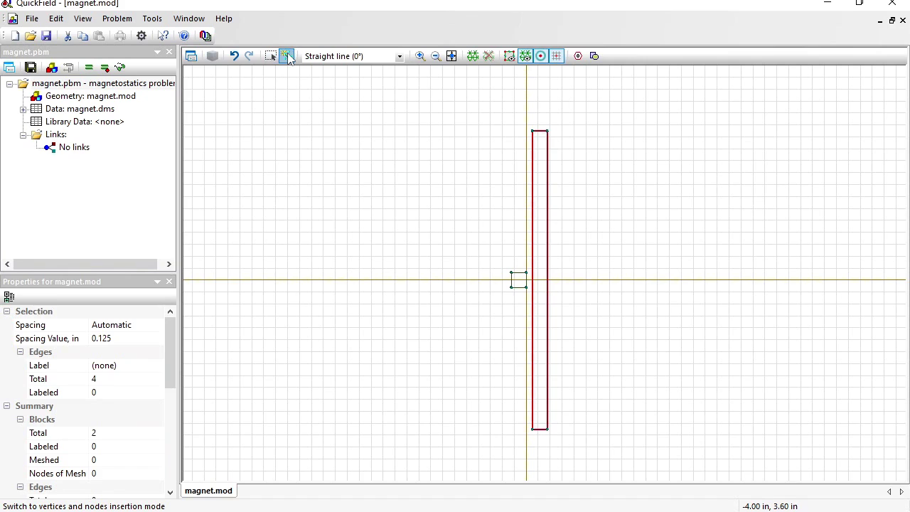
click(400, 57)
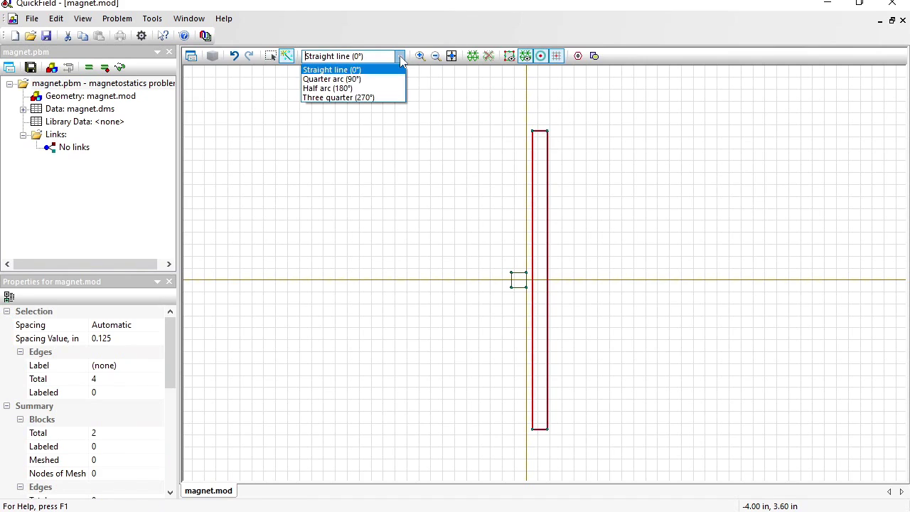
click(354, 88)
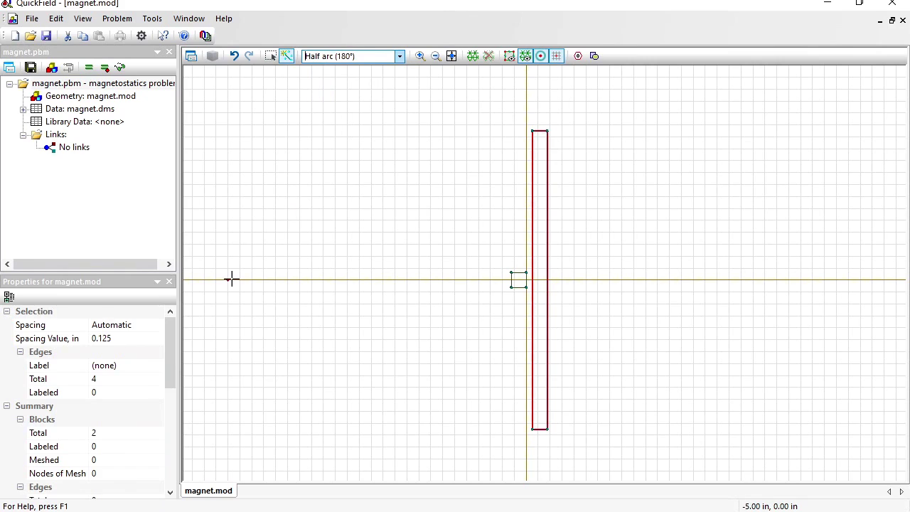
mouse_move(229, 279)
mouse_down()
mouse_move(824, 280)
mouse_move(292, 289)
mouse_move(229, 280)
mouse_up()
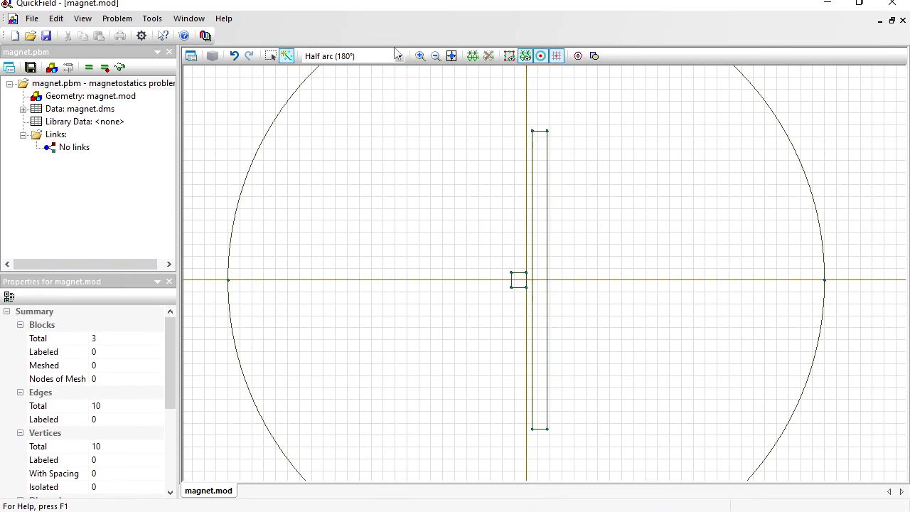
- Label the block between the outer circle and the two rectangles as air
click(451, 56)
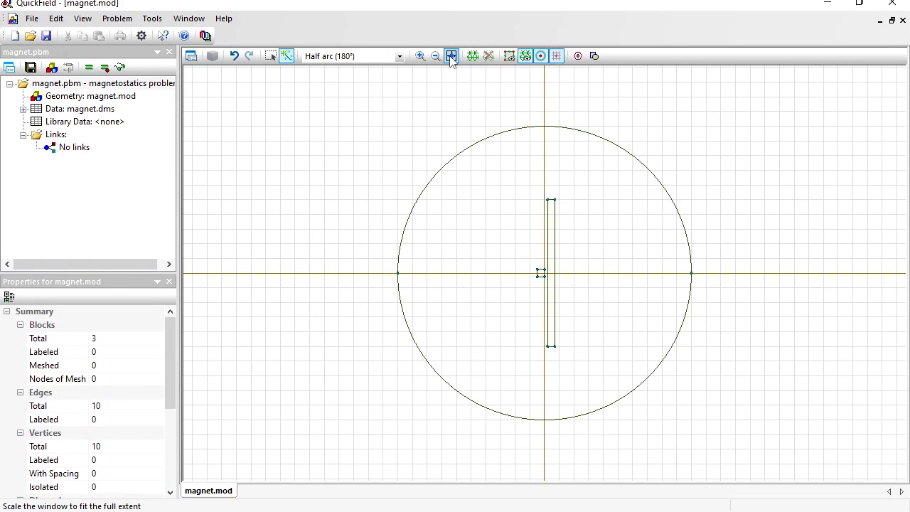
click(270, 57)
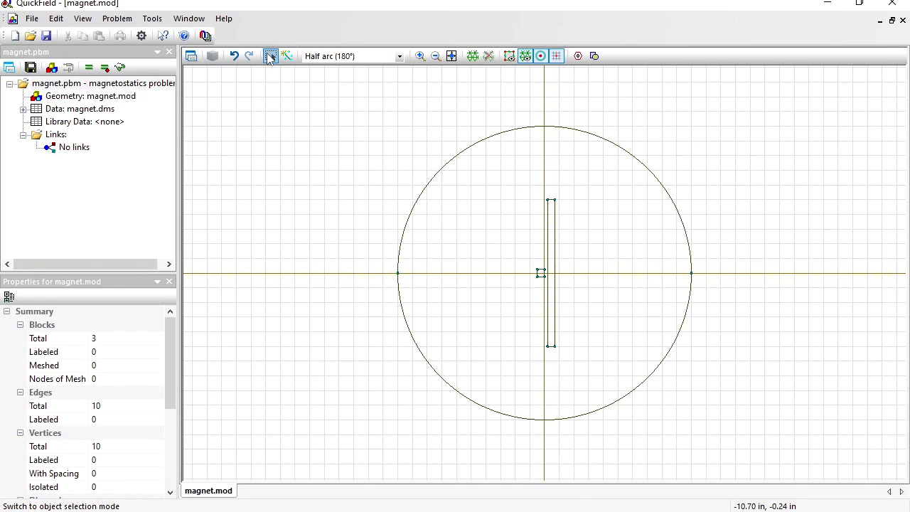
click(500, 212)
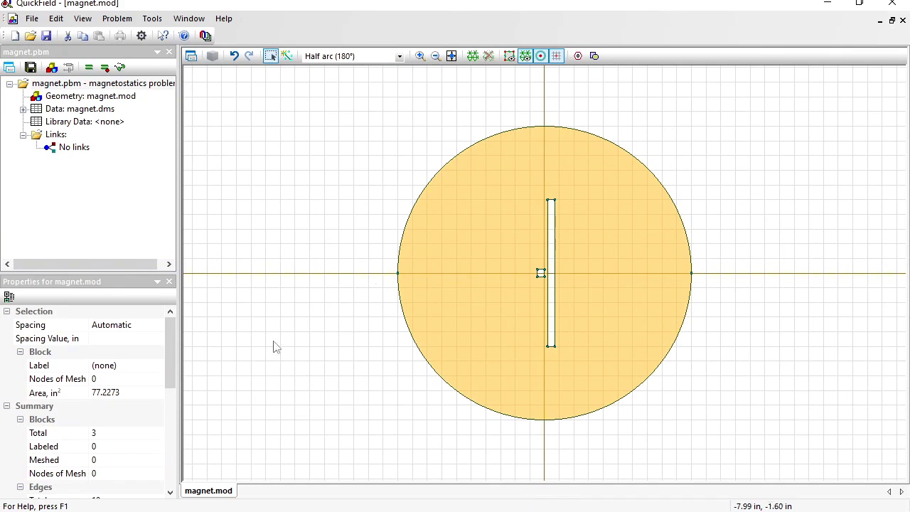
click(126, 365)
text(air)
key(Return)
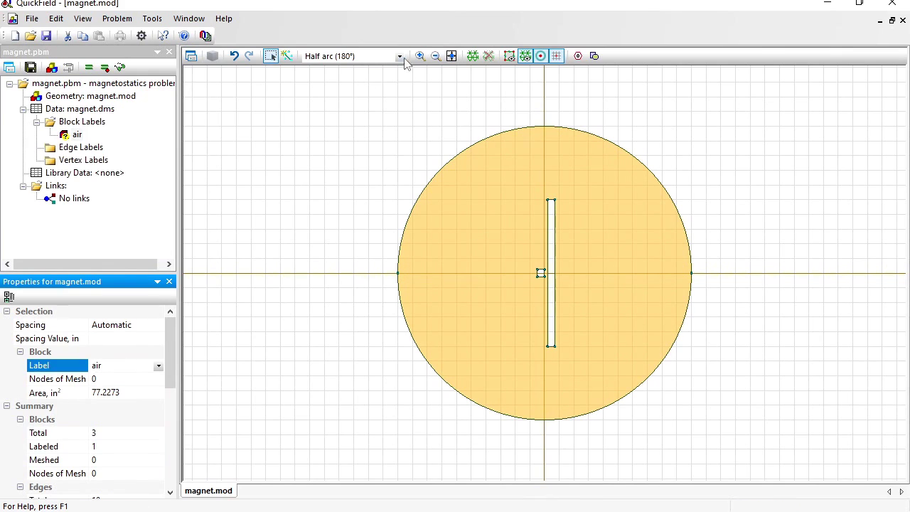
- Label the small square block beside the origin as PM
click(420, 56)
drag(530, 265, 567, 289)
click(420, 56)
click(438, 227)
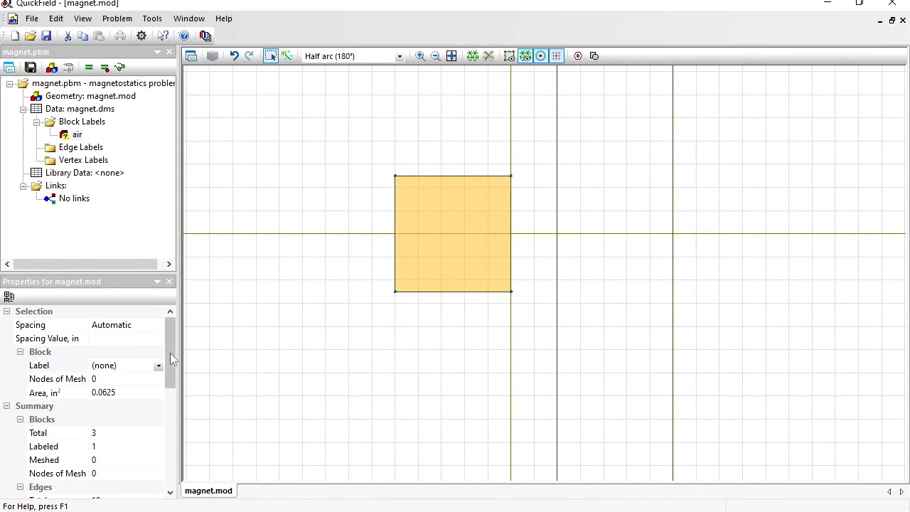
click(142, 364)
text(PM)
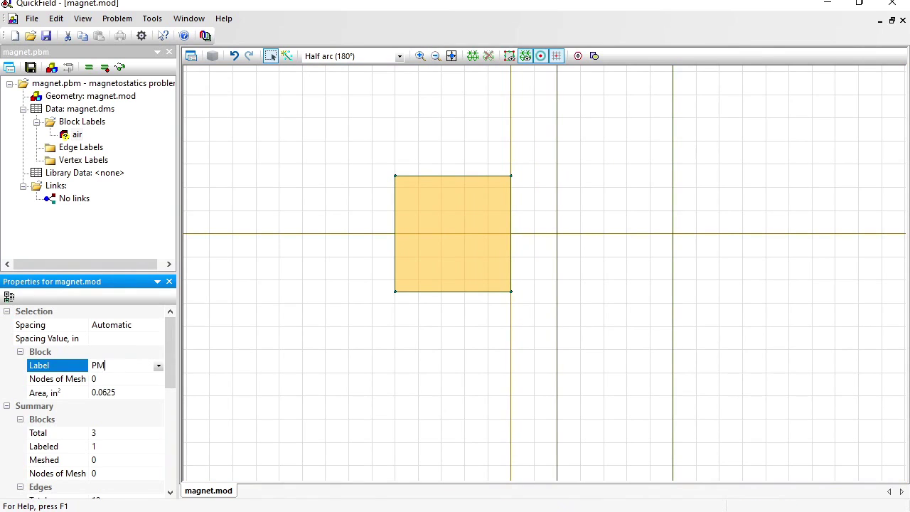
key(Return)
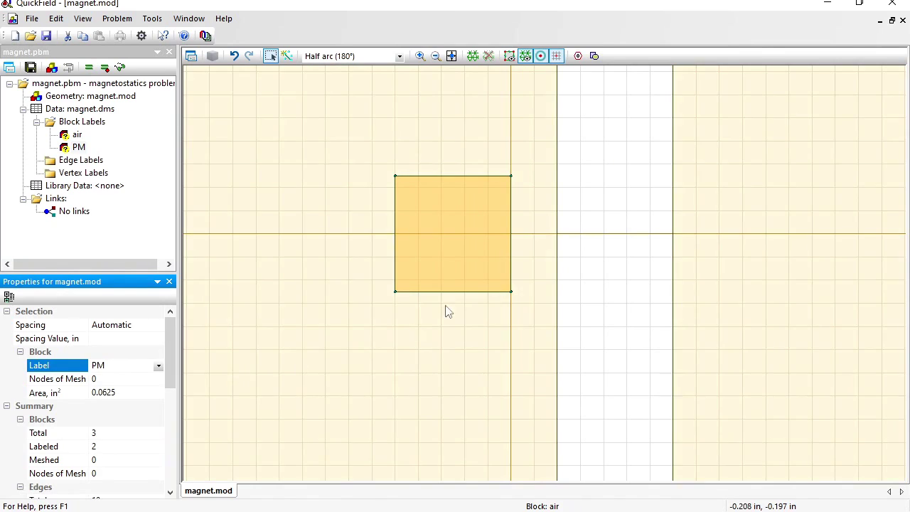
- Label the tall narrow rectangle block as steel
click(609, 226)
click(127, 364)
text(s)
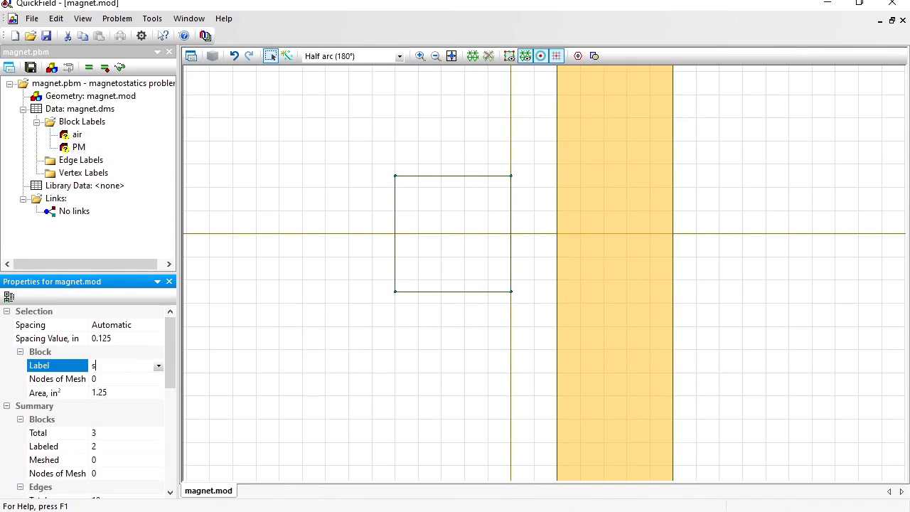
key(Return)
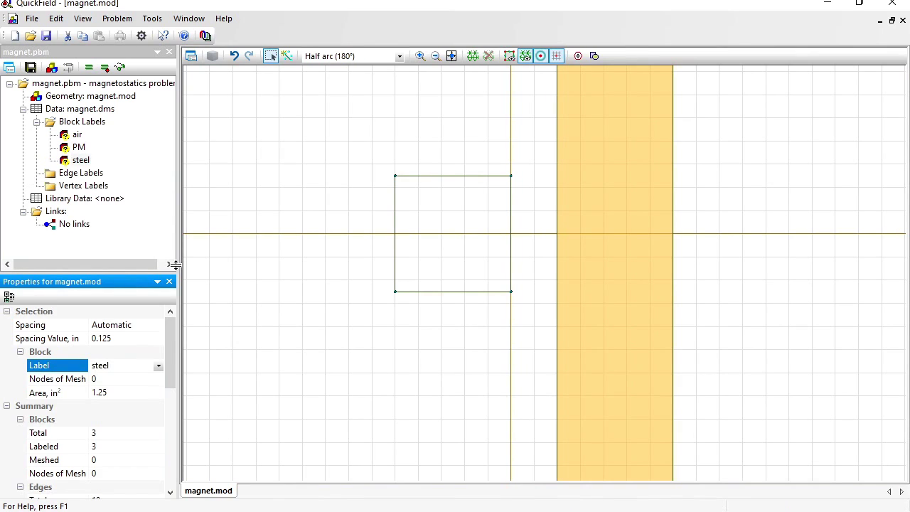
- Label both half arcs of the outer circle as external
click(455, 58)
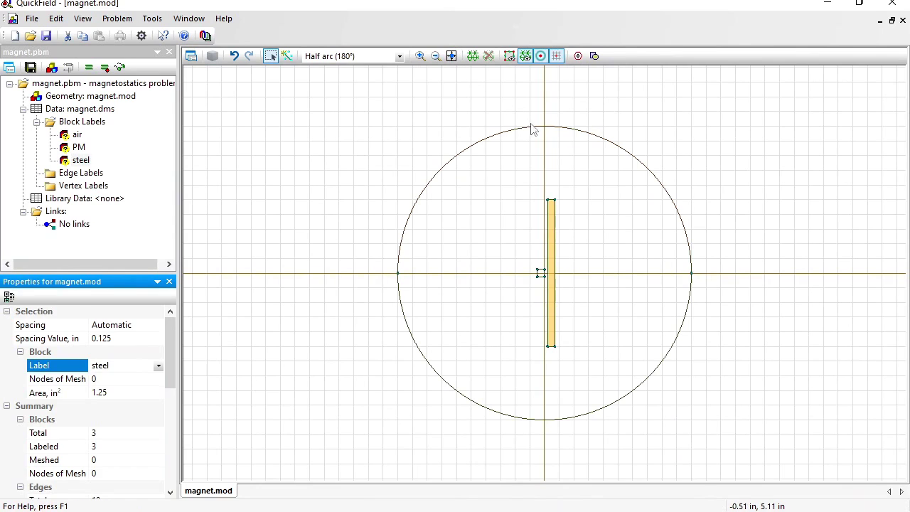
click(534, 131)
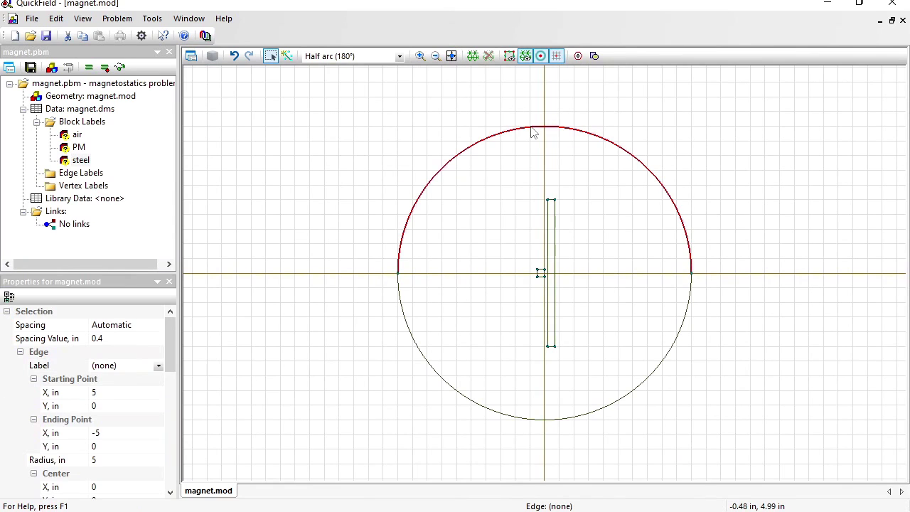
ctrl+click(399, 293)
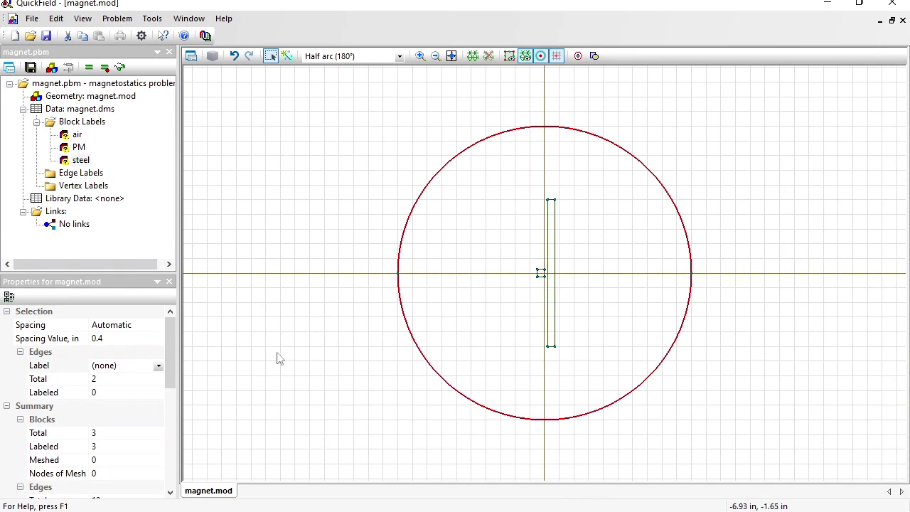
click(132, 370)
text(ex)
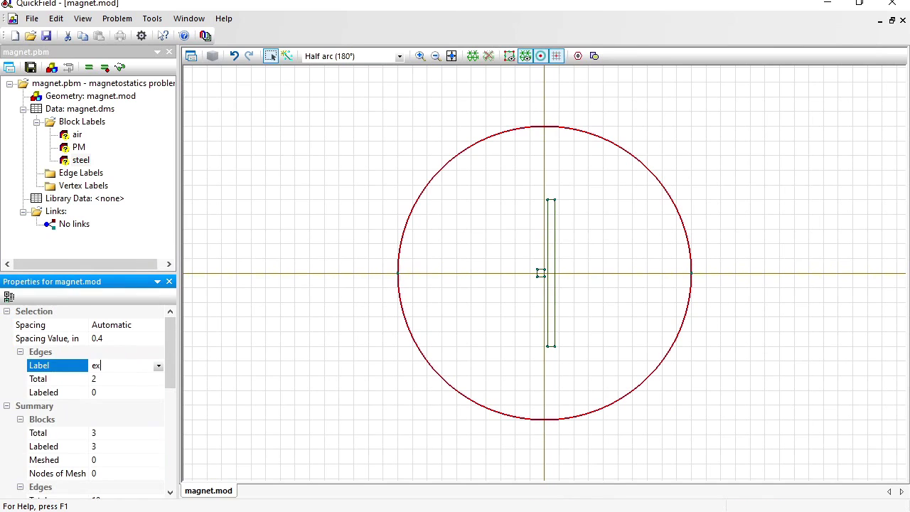
text(ternal)
key(Return)
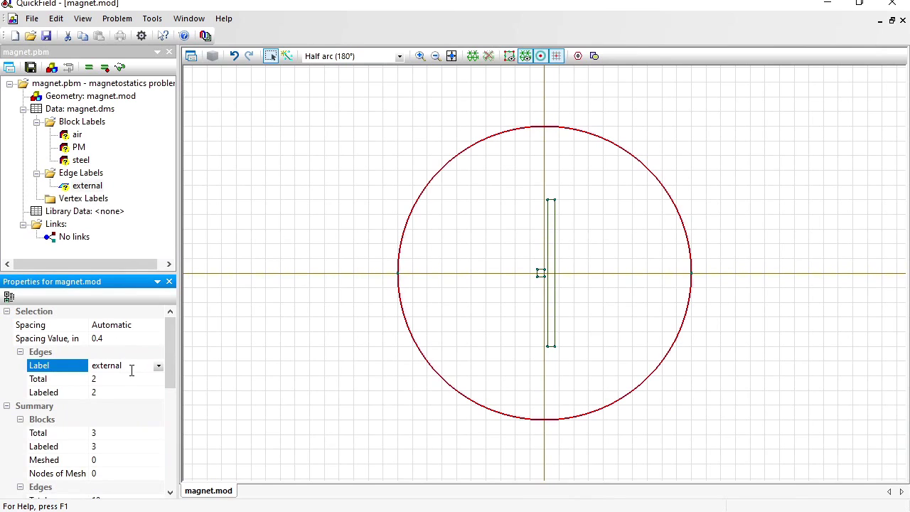
- Set the relative permeability of the air block label to 1
double_click(76, 135)
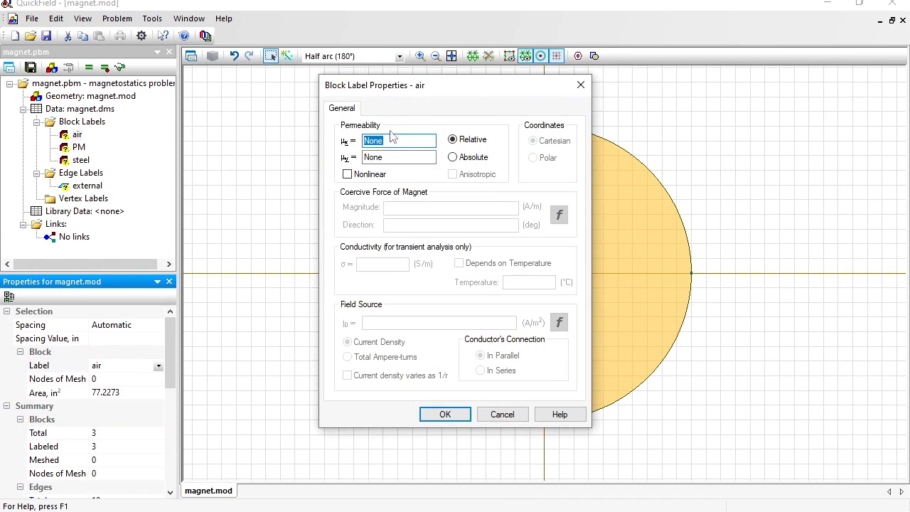
text(1)
key(Return)
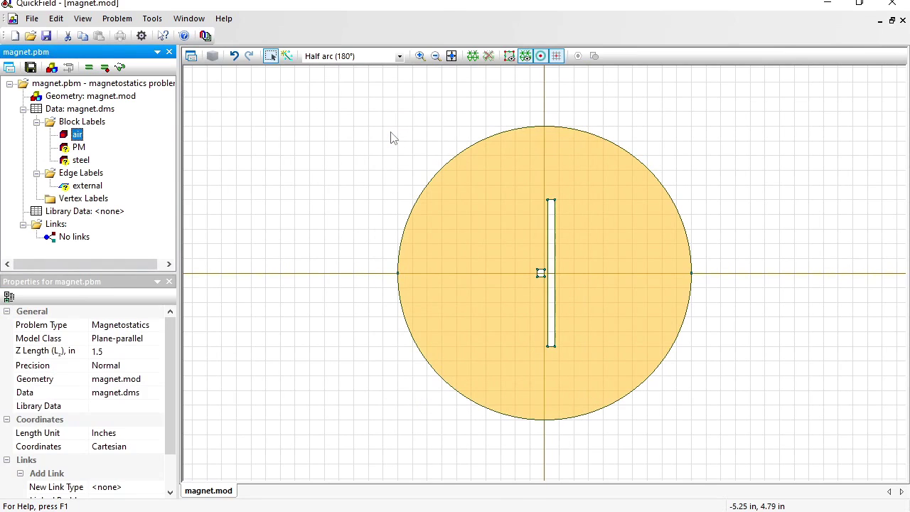
- Set the relative permeability of the steel block label to 1000
double_click(77, 160)
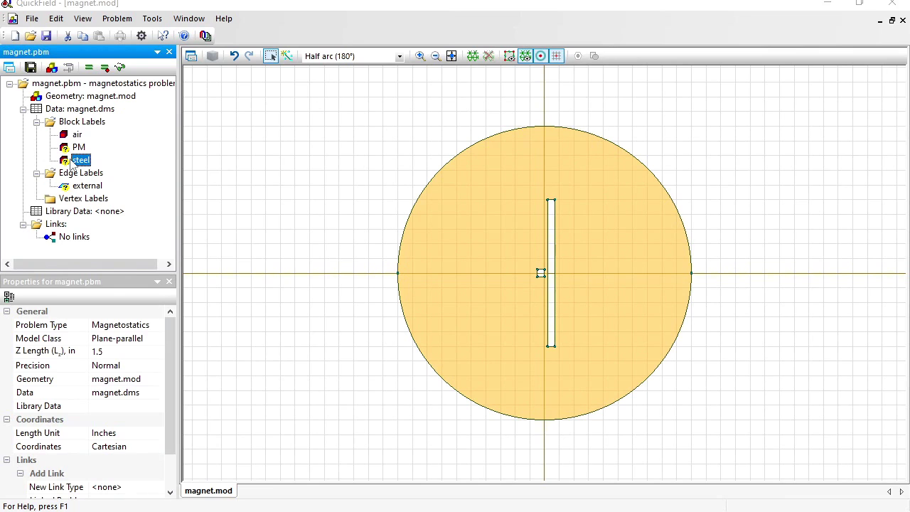
text(1000)
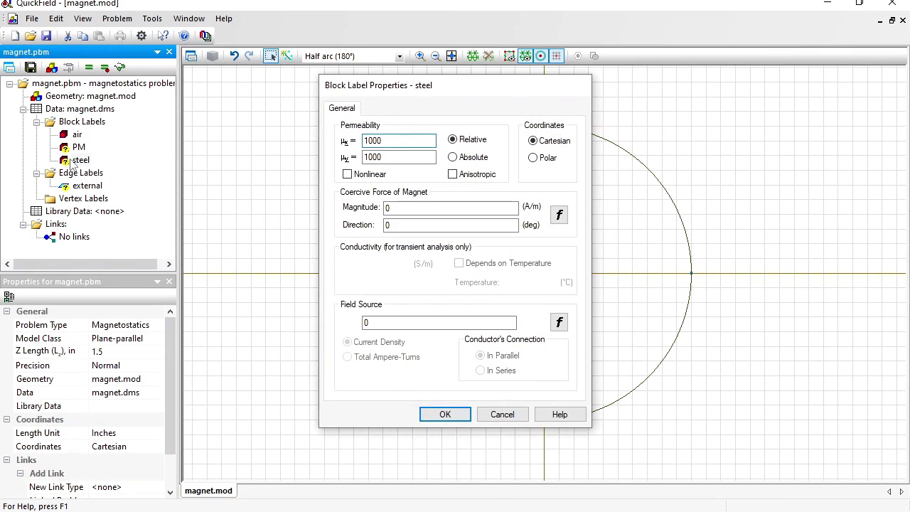
key(Return)
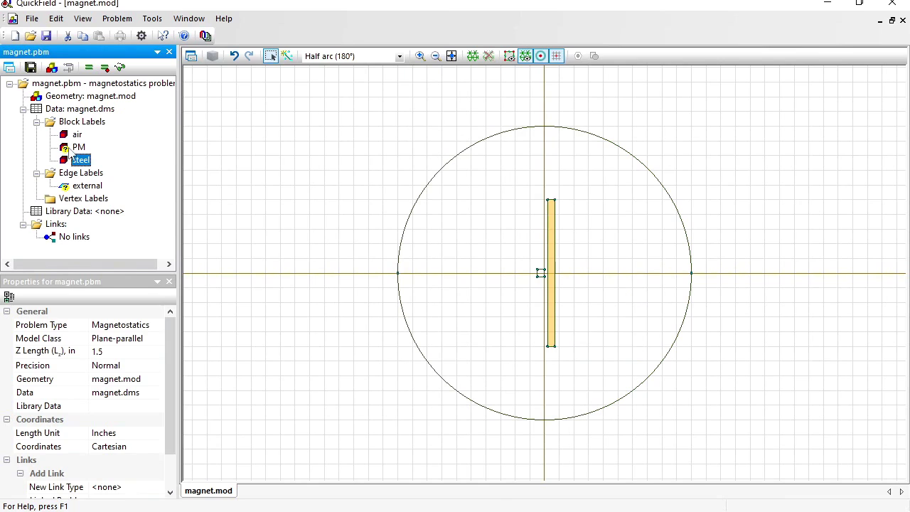
- Give the PM block label a relative permeability of 1 and a coercive force magnitude of 954000 A/m
double_click(69, 150)
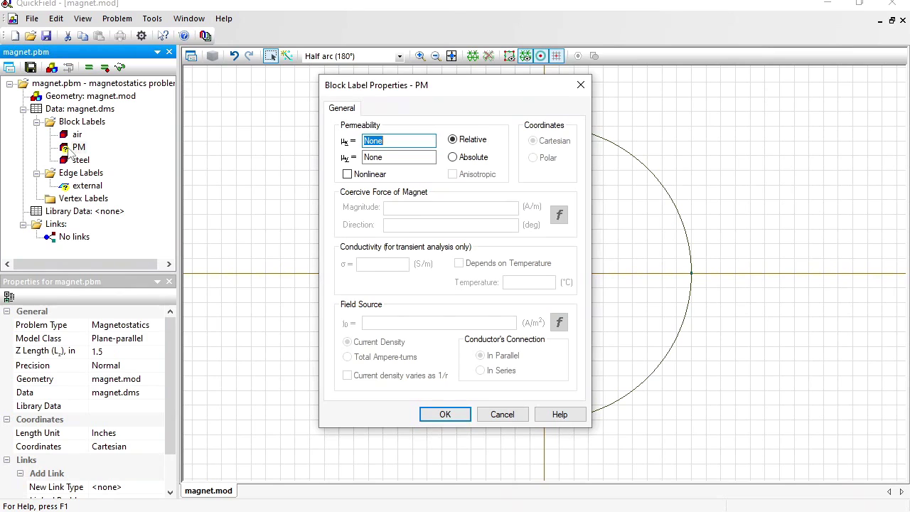
text(1)
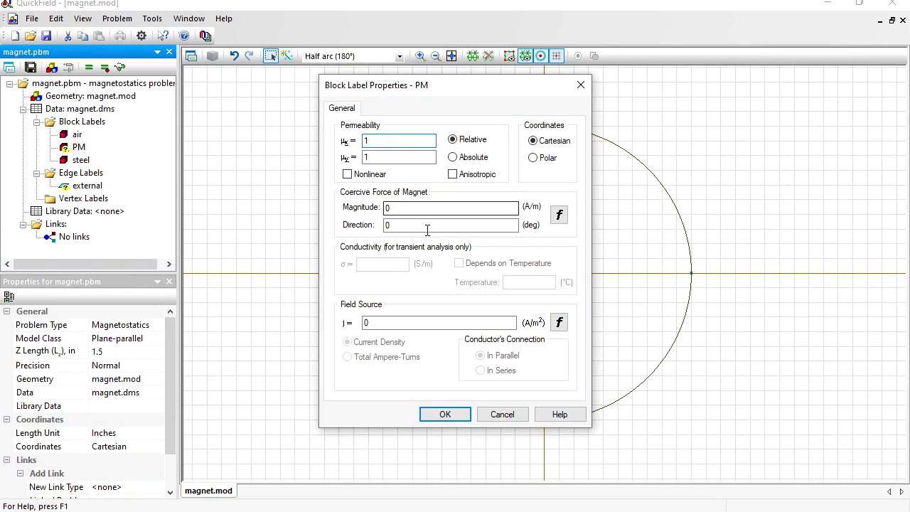
click(406, 207)
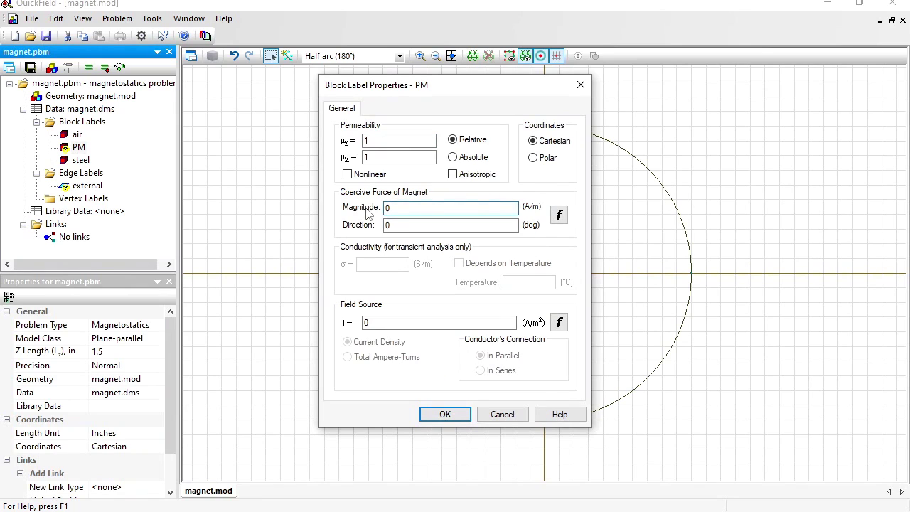
text(954000)
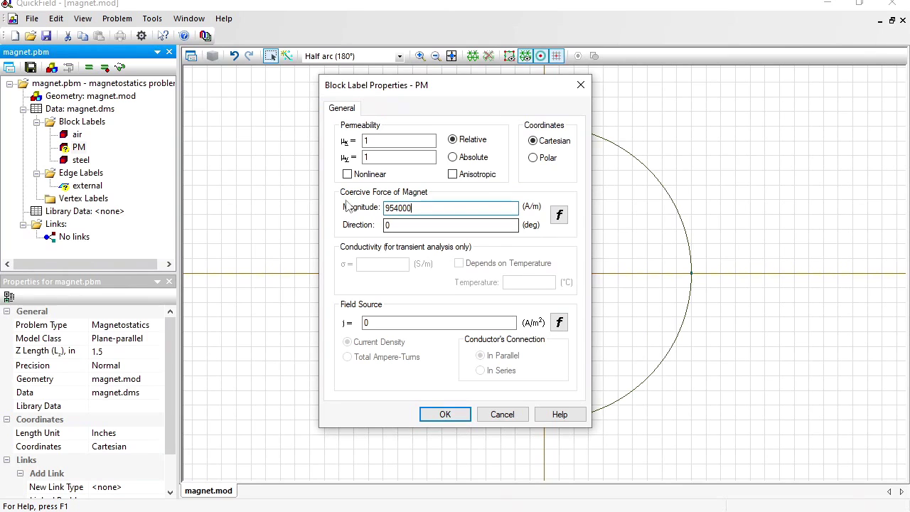
- Try a nonlinear B-H curve for PM with an added point at 1.26 T and 0 A/m, and return to linear permeability
click(347, 174)
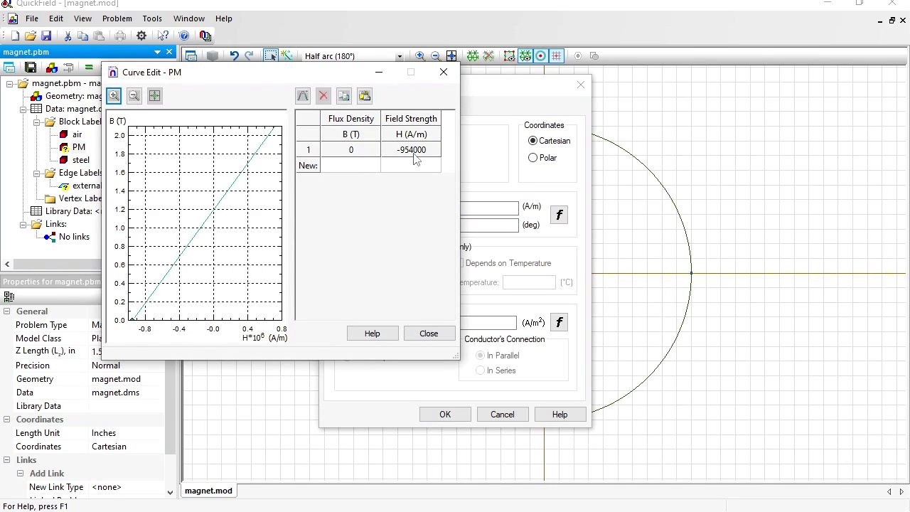
click(367, 168)
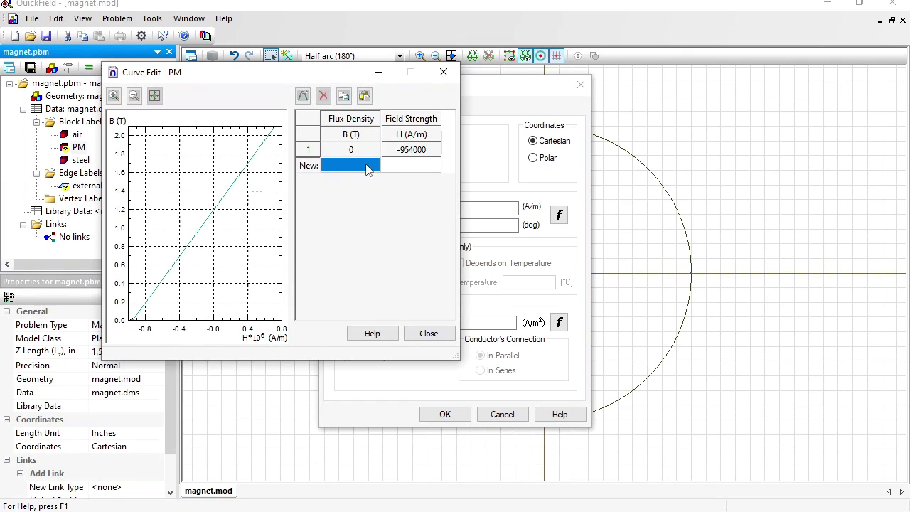
text(1.26)
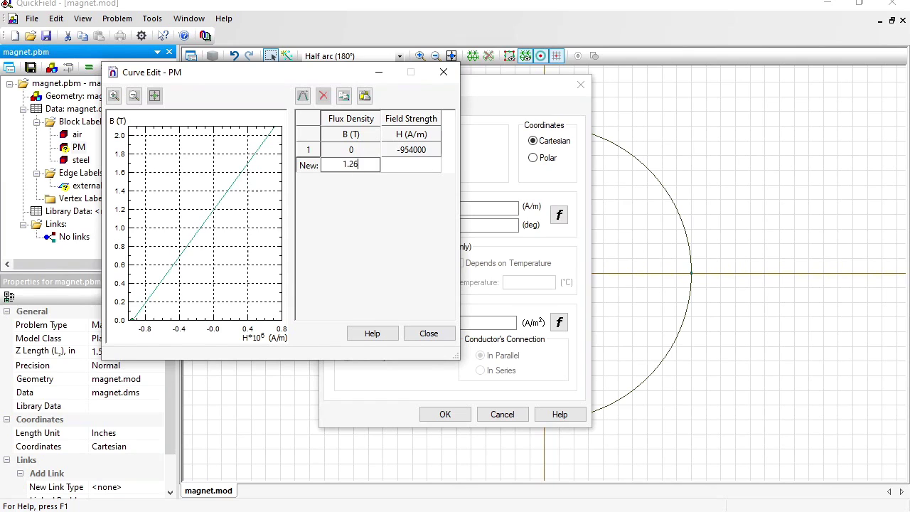
click(423, 173)
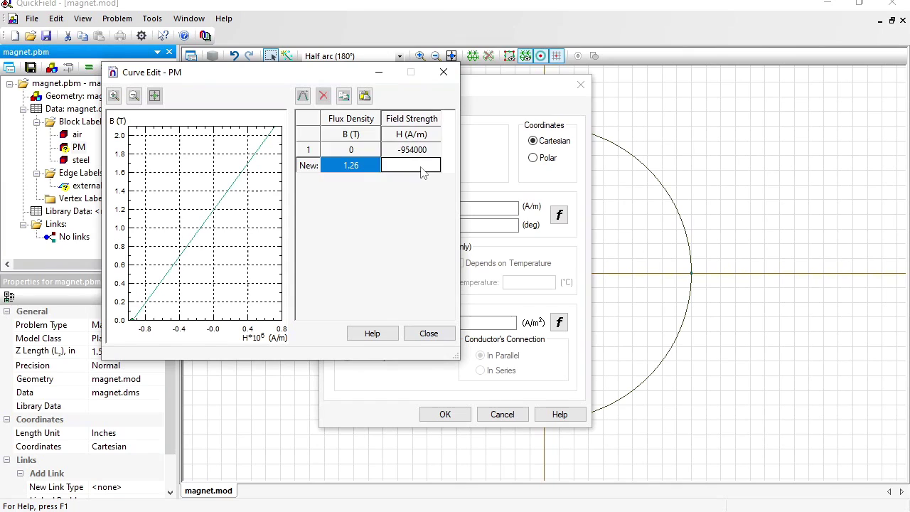
text(0)
key(Return)
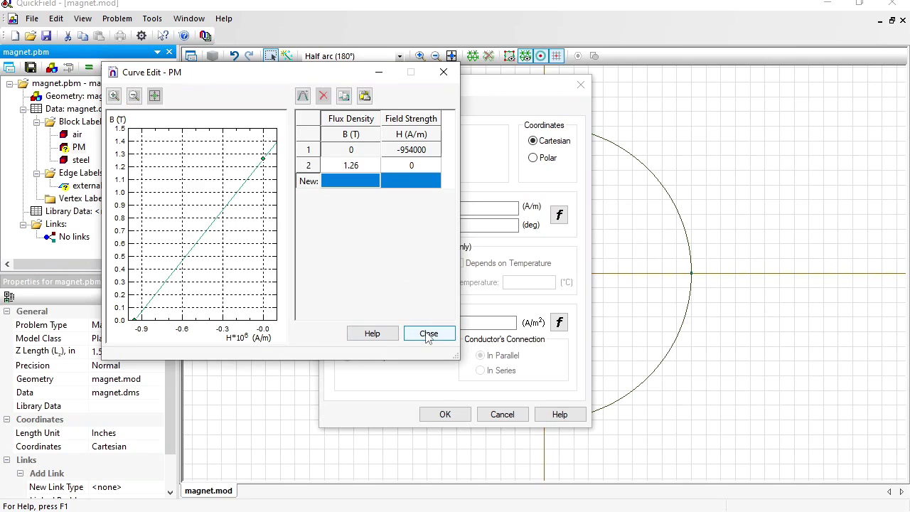
drag(330, 77, 210, 69)
click(308, 326)
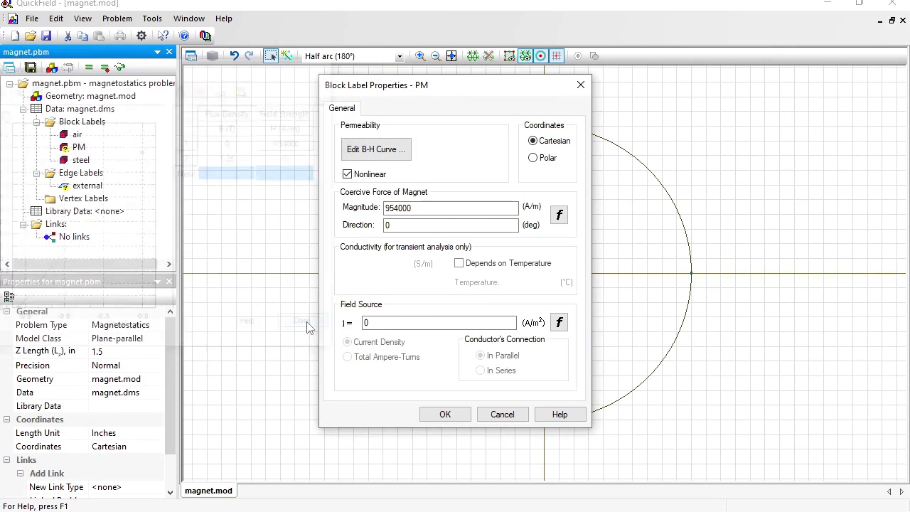
click(347, 174)
- Apply the PM block properties and assign a magnetic potential of 0 Wb/m to the external edge label
click(456, 418)
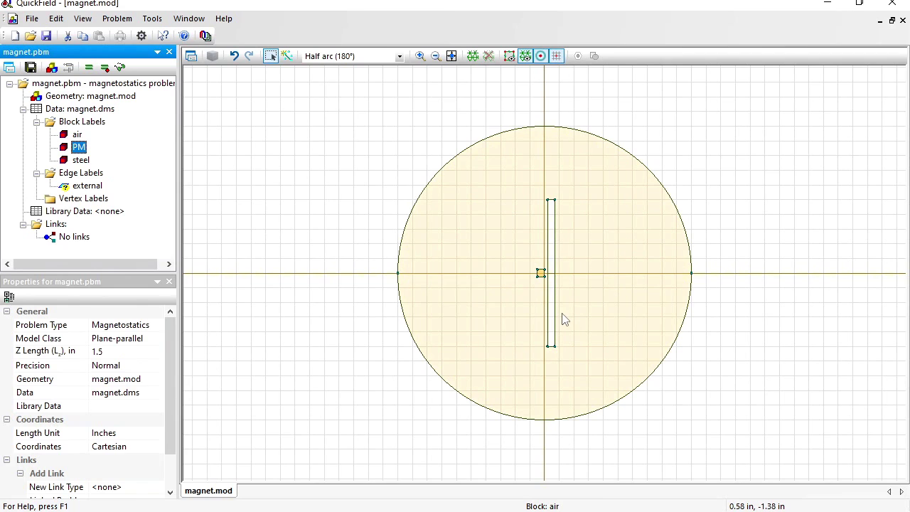
double_click(68, 187)
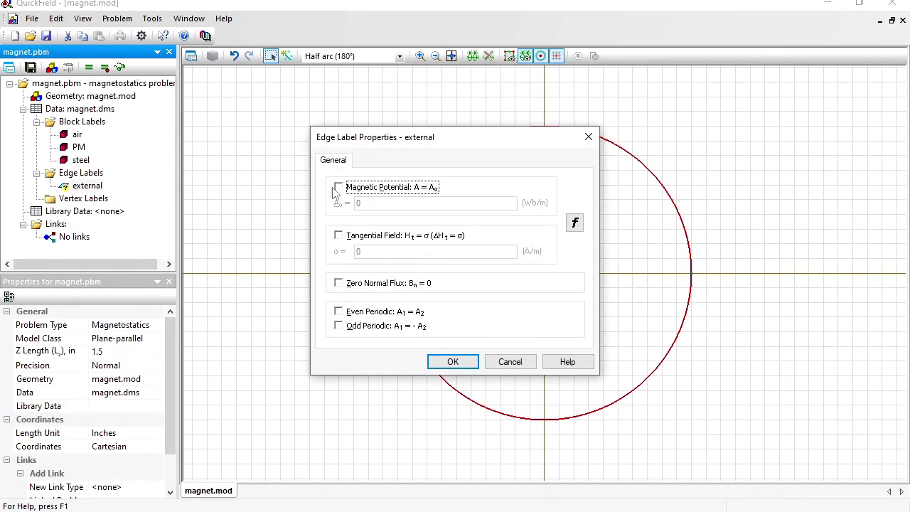
click(338, 188)
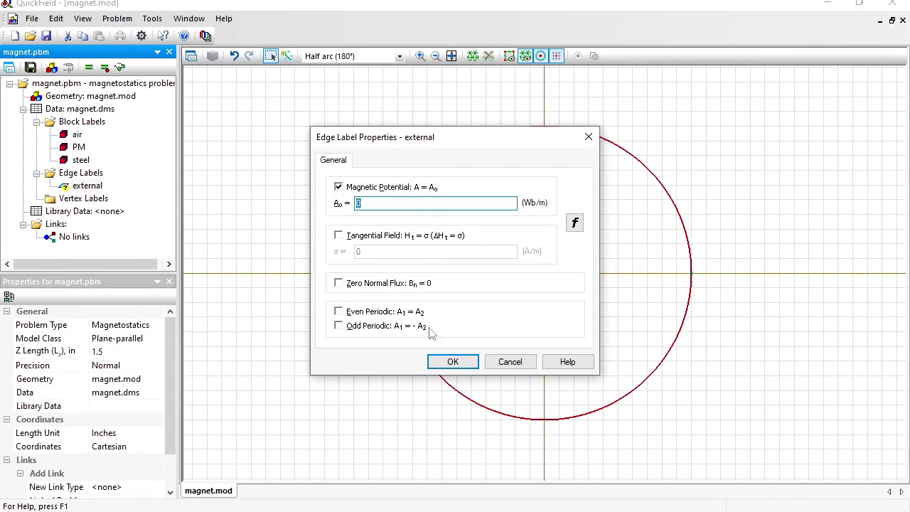
click(455, 362)
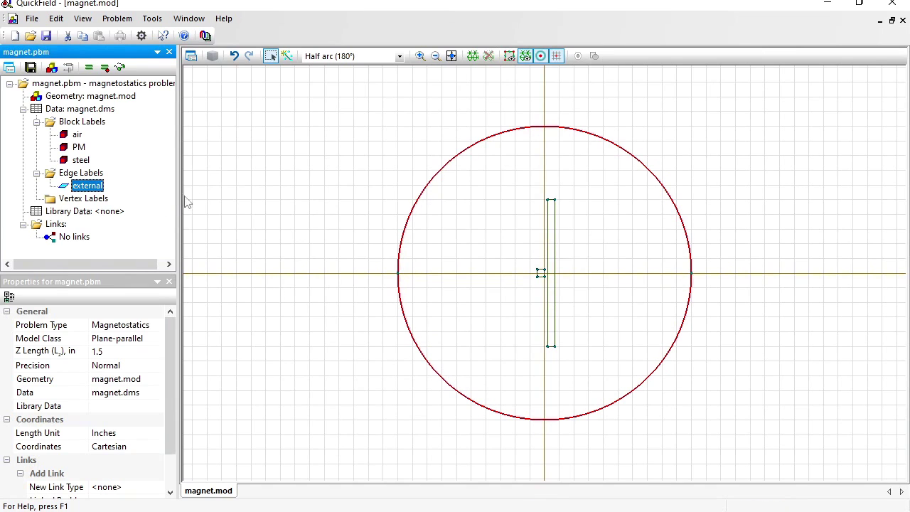
- Build the finite element mesh for all blocks of the model
click(446, 77)
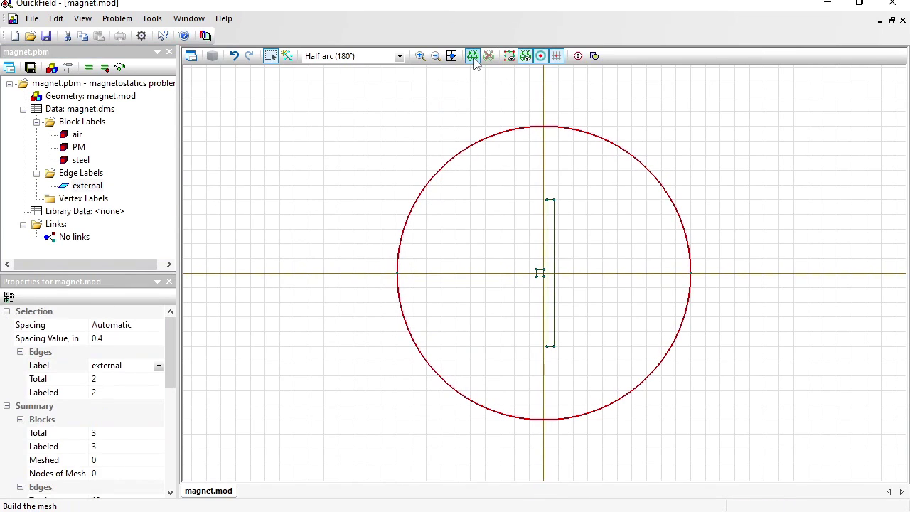
click(474, 61)
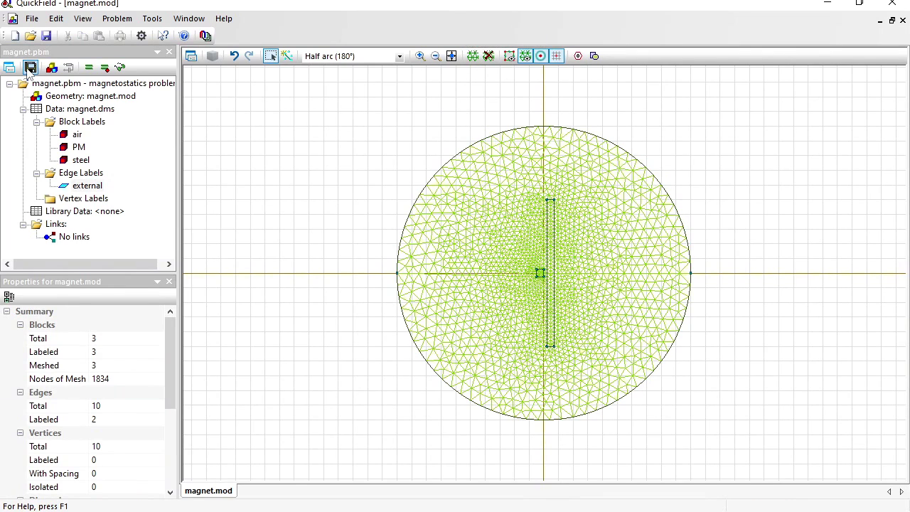
- Solve the magnetostatics problem and open the field results around the magnet and steel plate
click(88, 68)
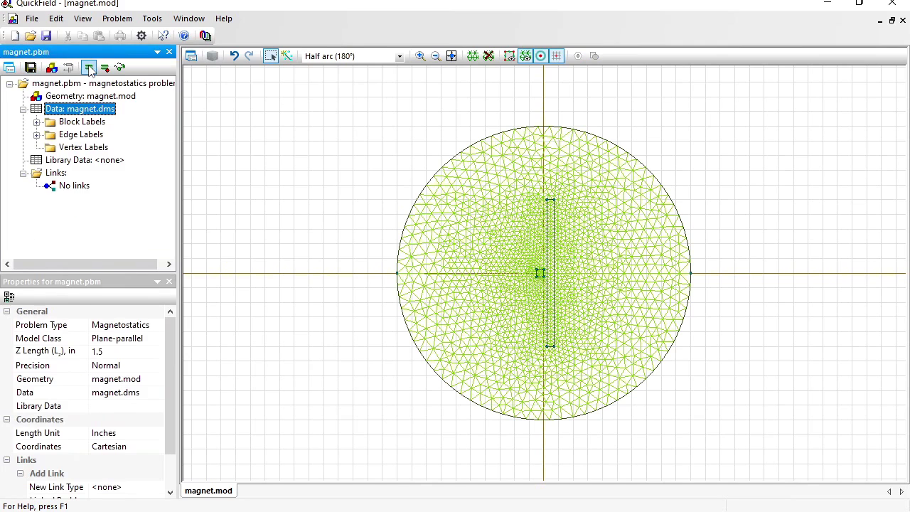
click(88, 68)
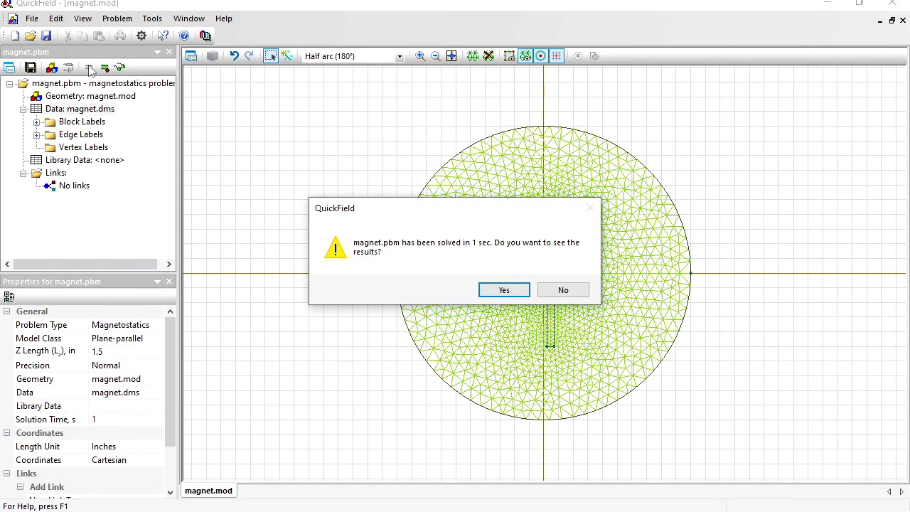
key(Return)
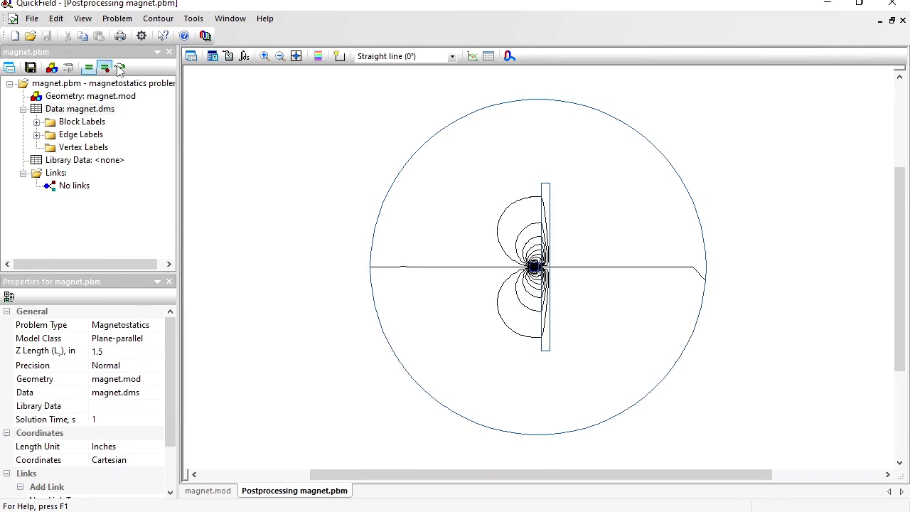
click(265, 56)
drag(533, 260, 558, 284)
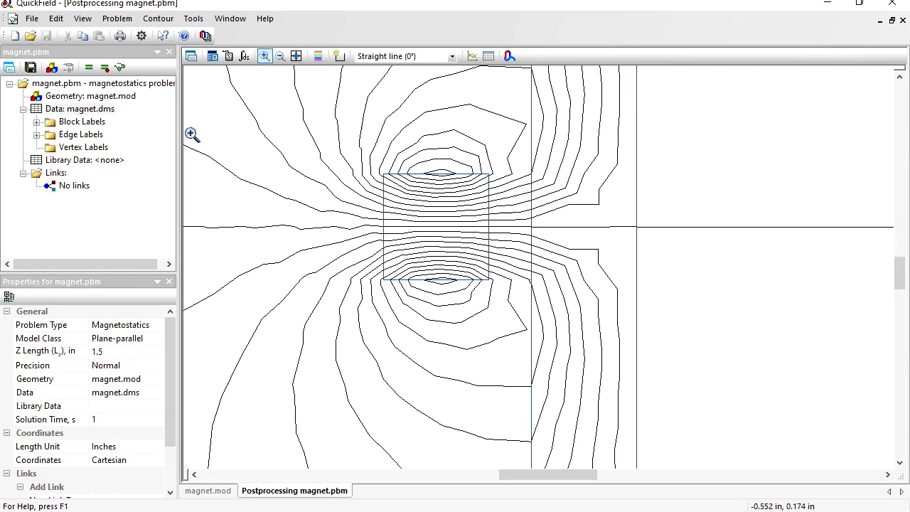
- Refine the mesh based on the previous solution with 1 iteration and 5500 nodes as sufficient, and open the new results
click(106, 68)
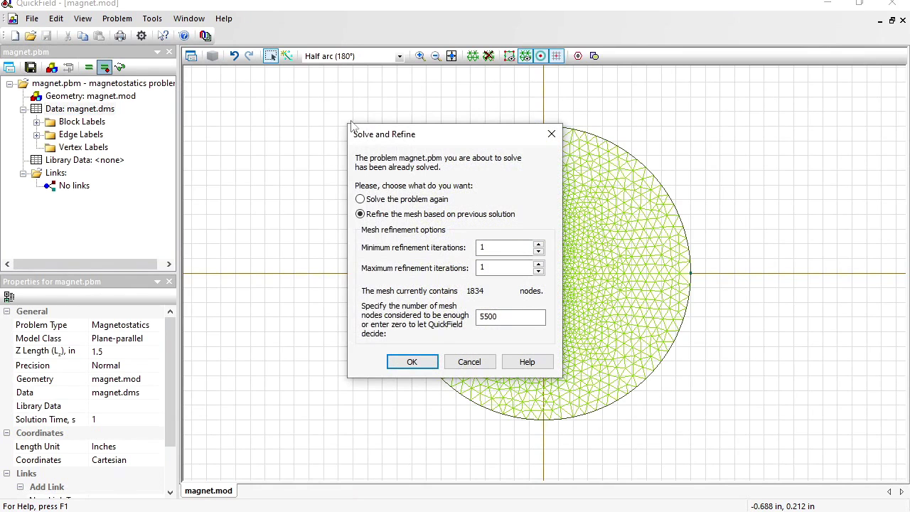
drag(475, 131, 366, 126)
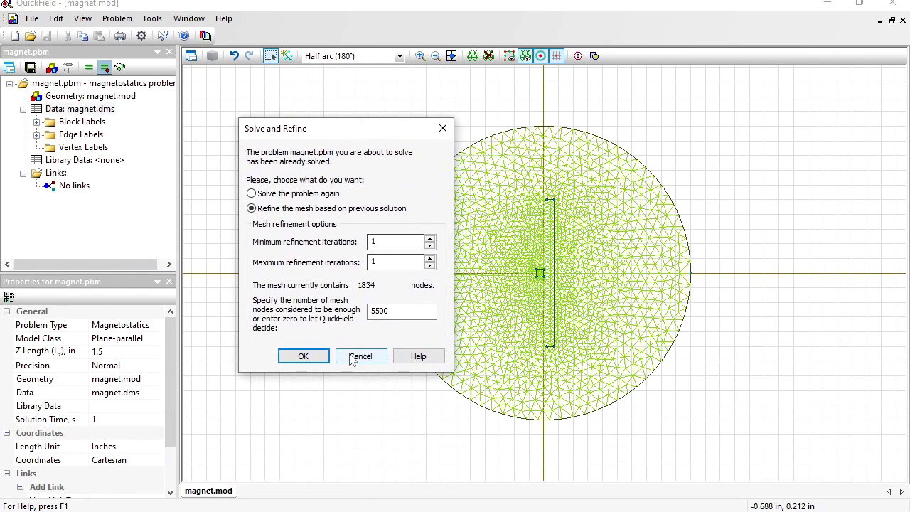
click(305, 356)
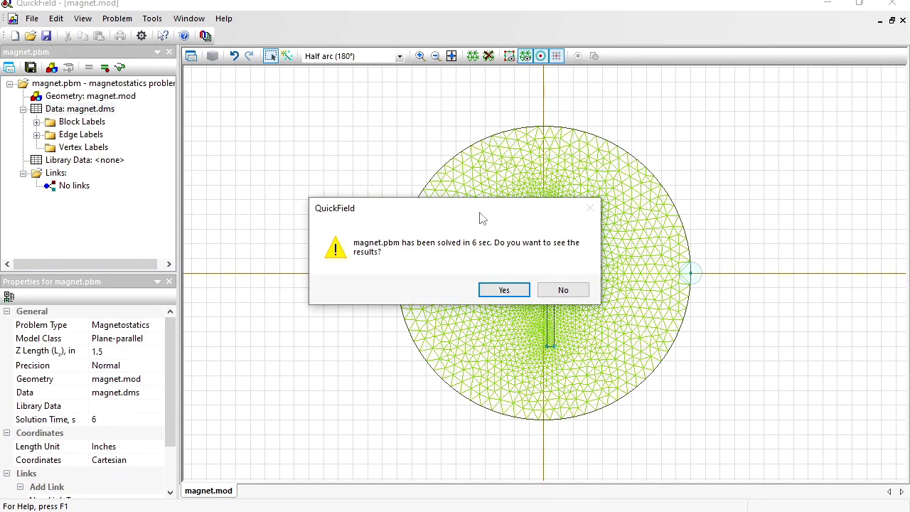
drag(469, 210, 342, 116)
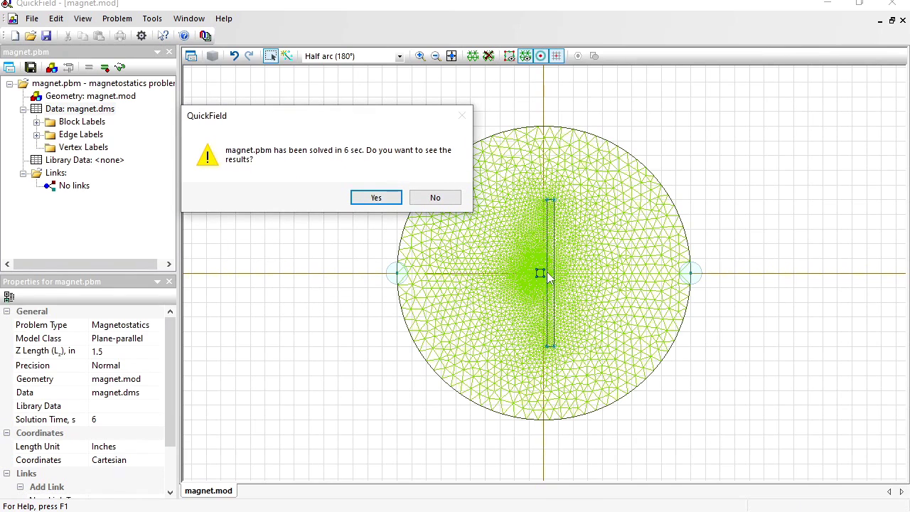
click(383, 199)
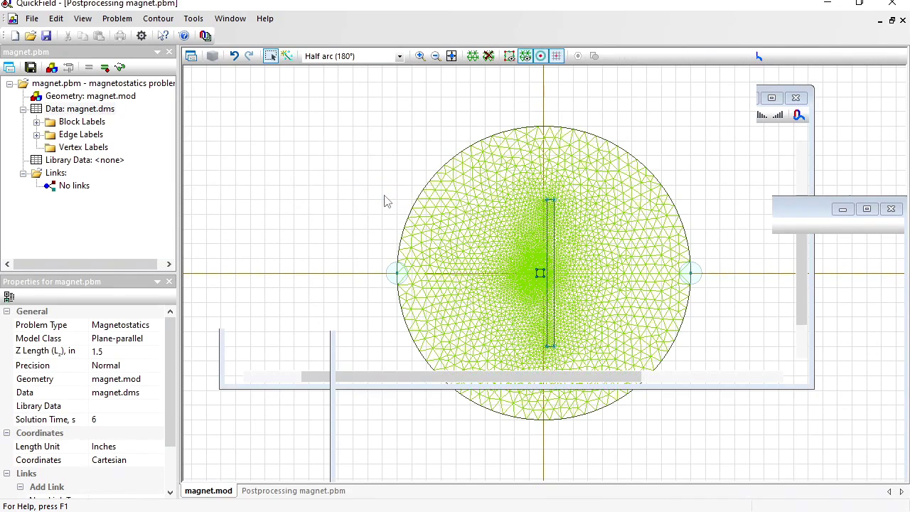
- Turn on a flux density colour map in the field picture around the magnet and the adjacent plate
click(264, 57)
drag(509, 243, 564, 283)
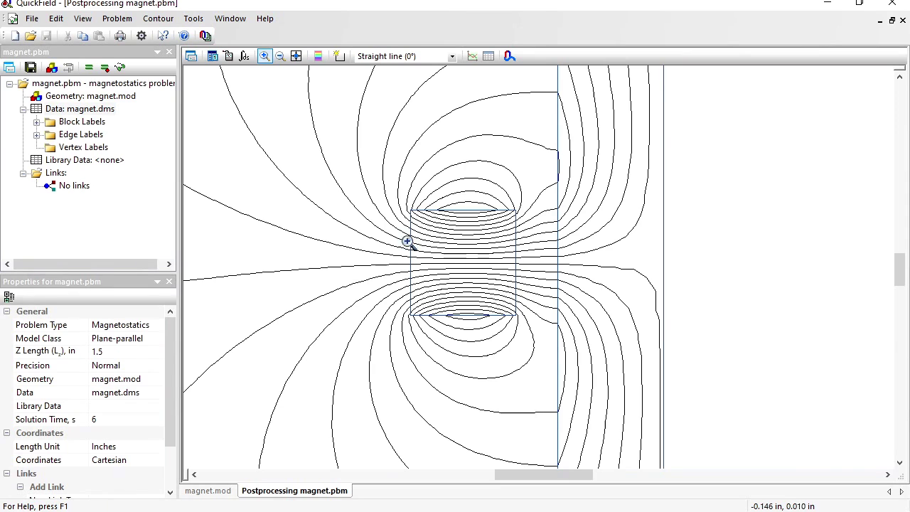
click(192, 61)
drag(434, 127, 184, 106)
click(100, 255)
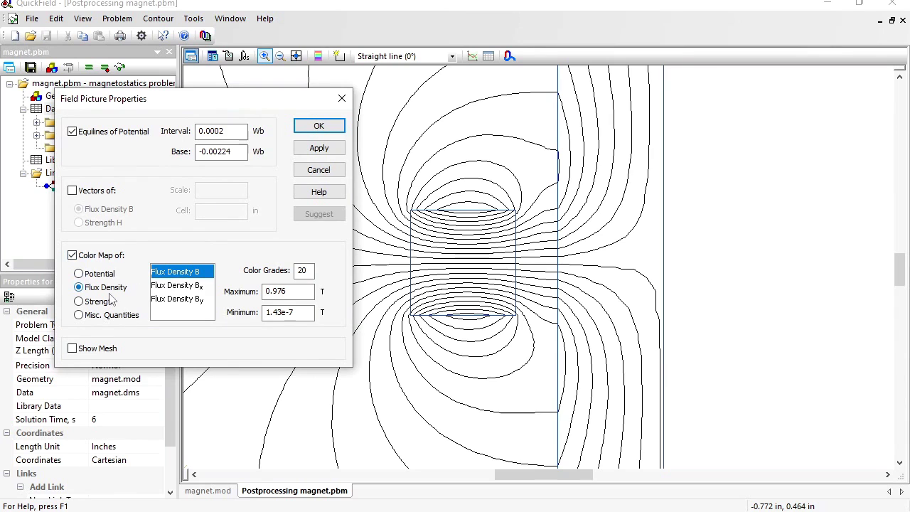
click(307, 130)
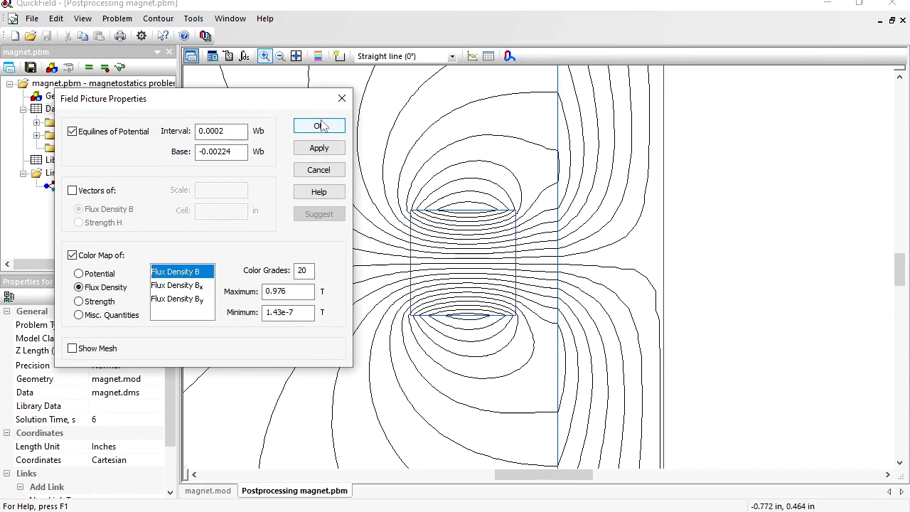
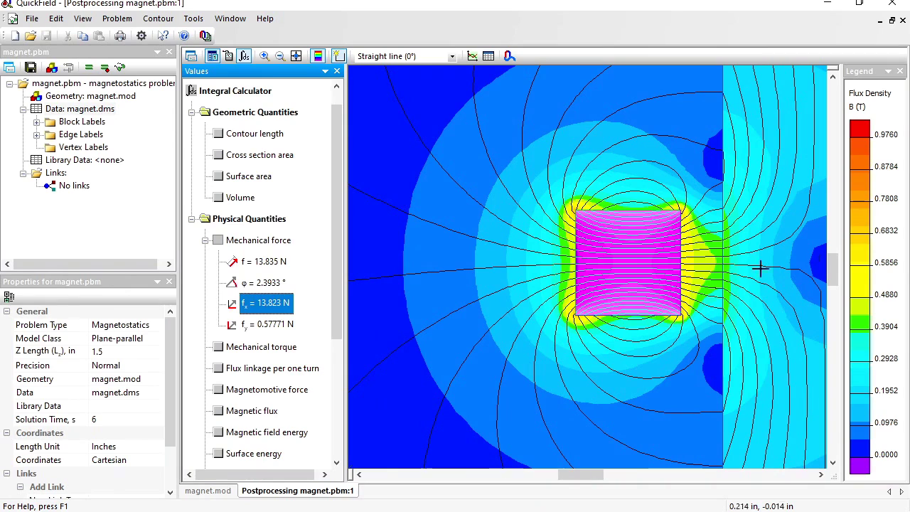
- Select the steel plate block instead of the magnet as the contour and calculate its mechanical force
scroll(641, 232, down, 2)
click(640, 231)
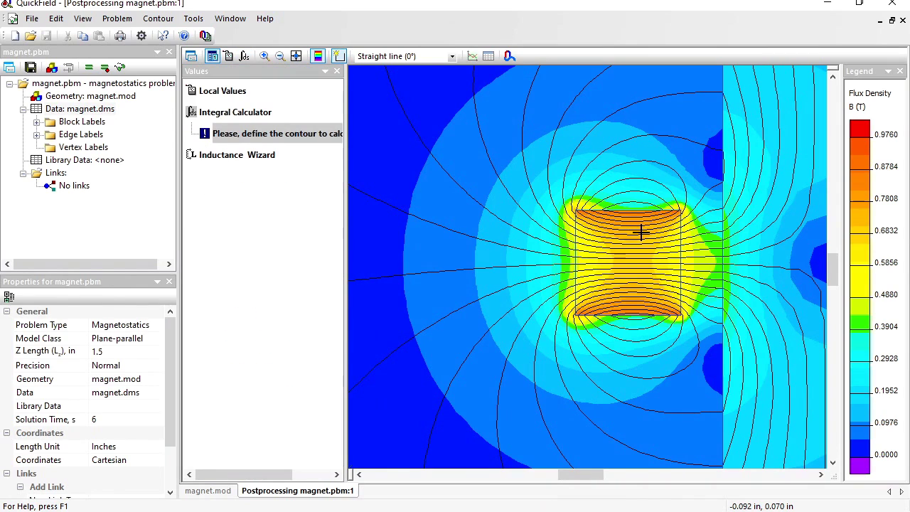
click(792, 234)
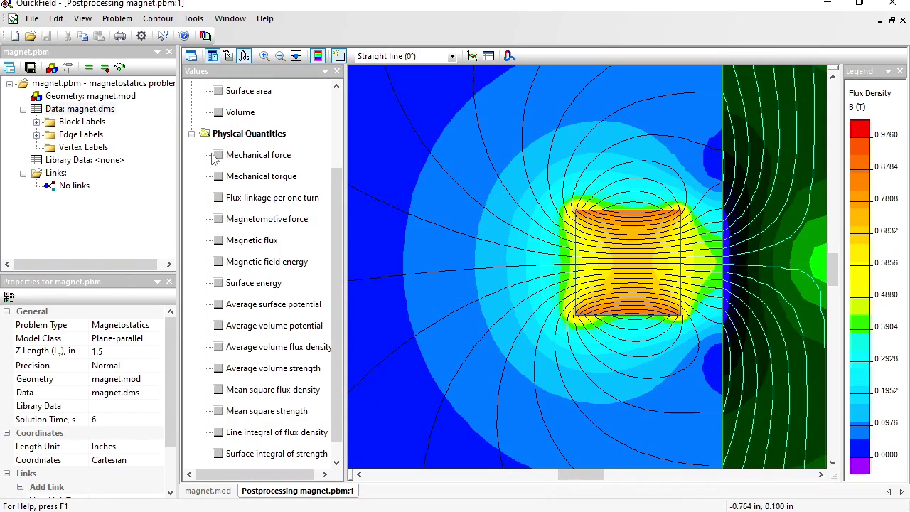
click(216, 156)
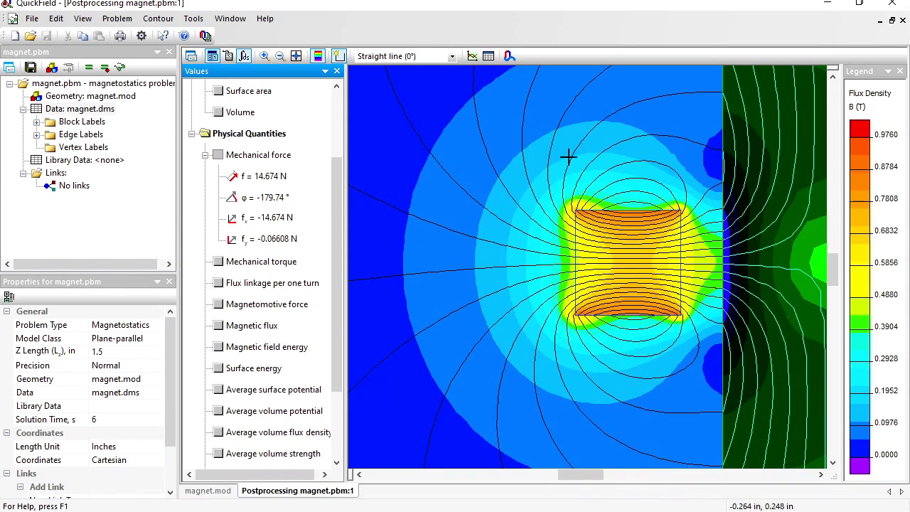
- Clear the plate block contour and draw a closed polygonal contour through the air around the magnet
click(151, 20)
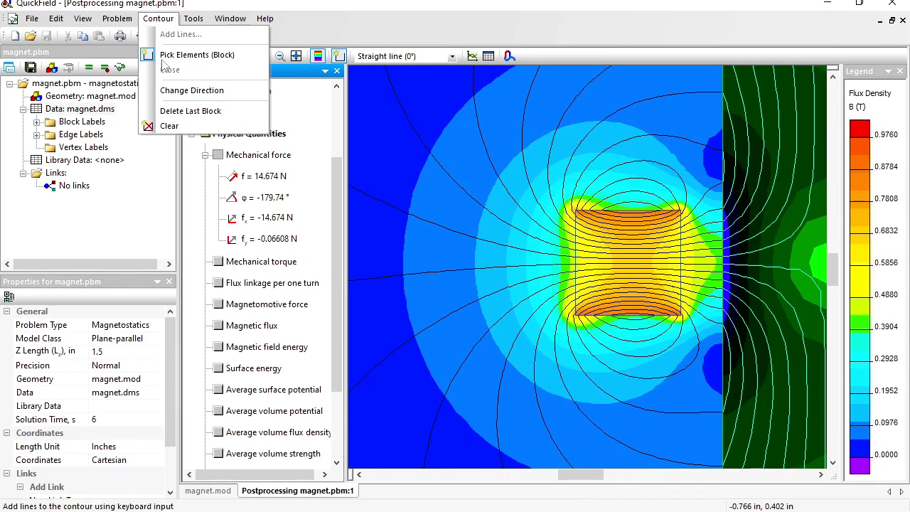
click(168, 125)
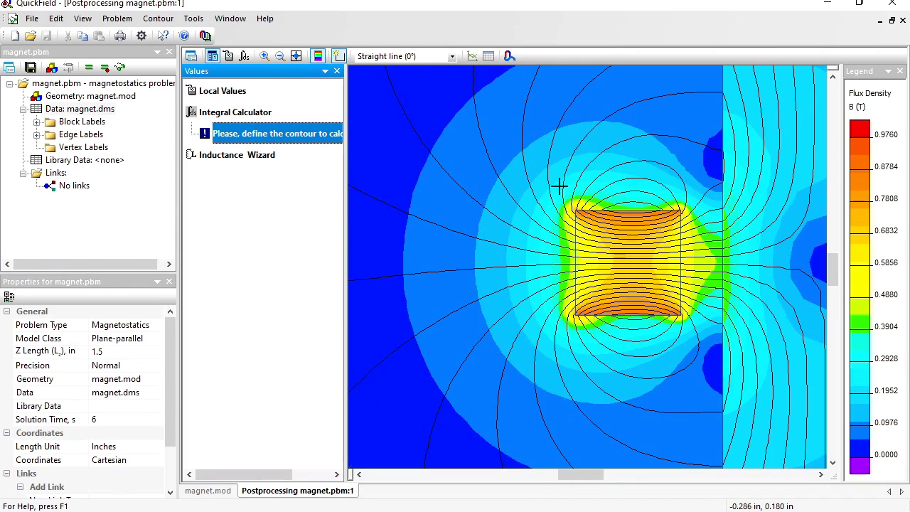
mouse_move(558, 185)
mouse_down()
mouse_move(534, 231)
mouse_move(530, 274)
mouse_move(562, 372)
mouse_move(559, 359)
mouse_move(607, 346)
mouse_move(699, 348)
mouse_move(706, 297)
mouse_up()
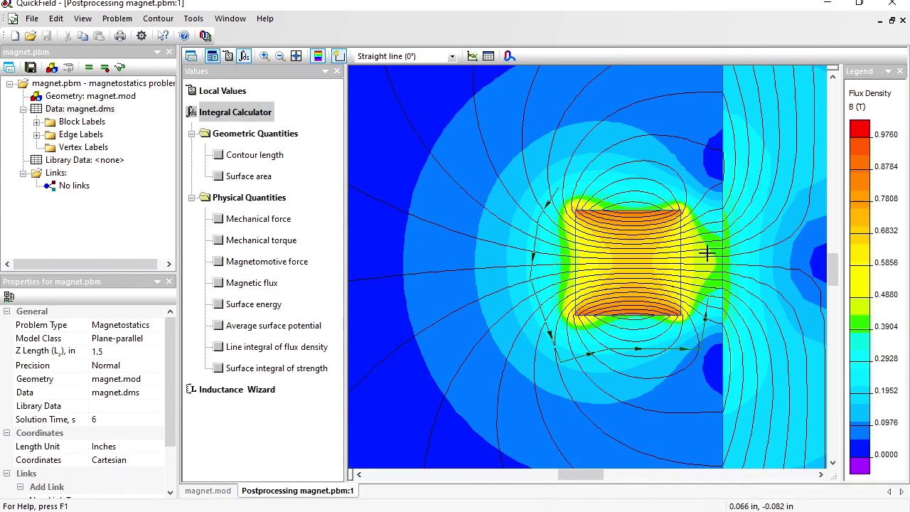
drag(707, 253, 610, 183)
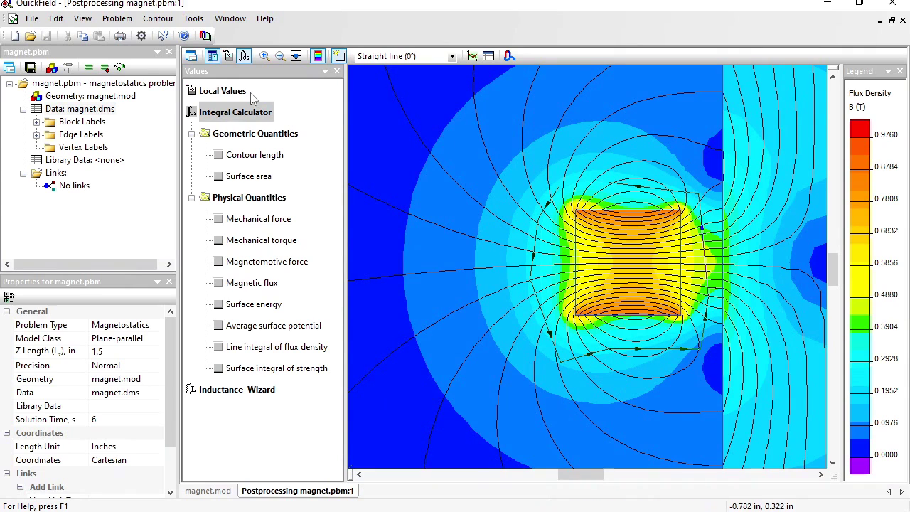
click(158, 18)
click(169, 71)
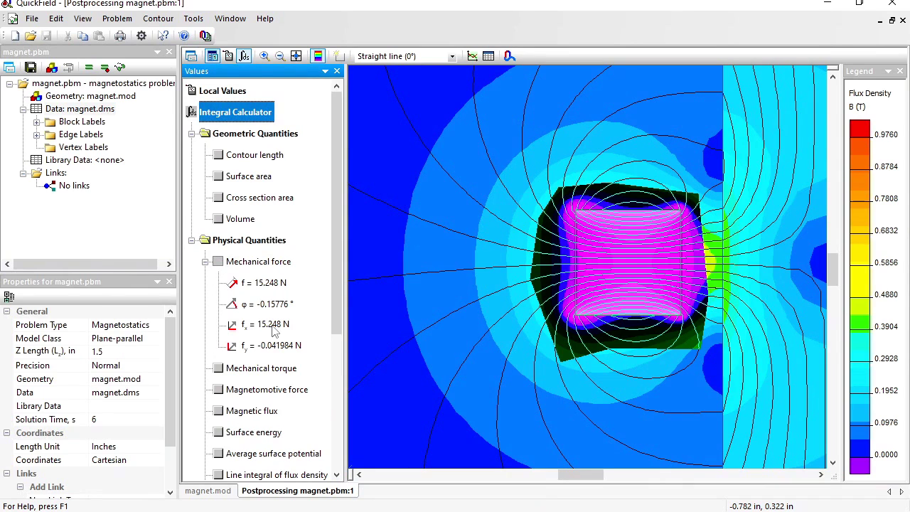
- Calculate the mechanical force inside the magnet contour and record it in Notepad as "PM fx 15.248 N"
click(265, 324)
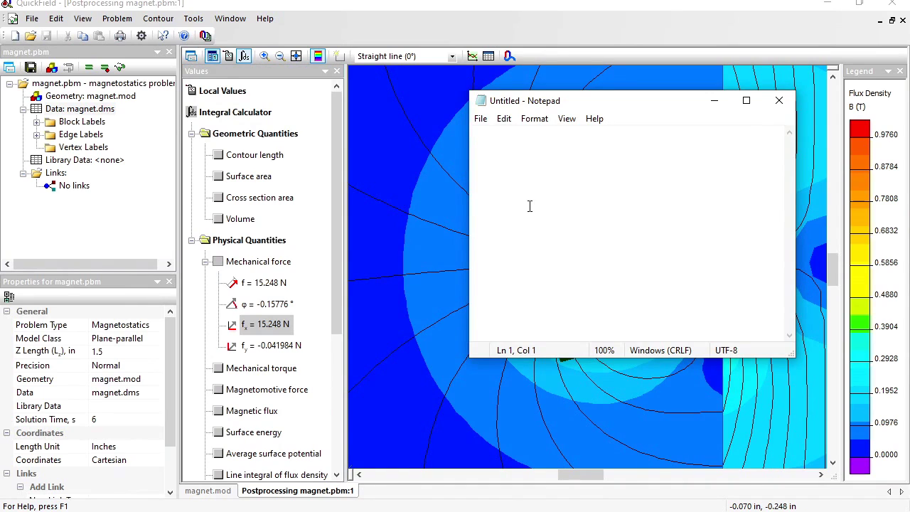
text(fx	15.248	N)
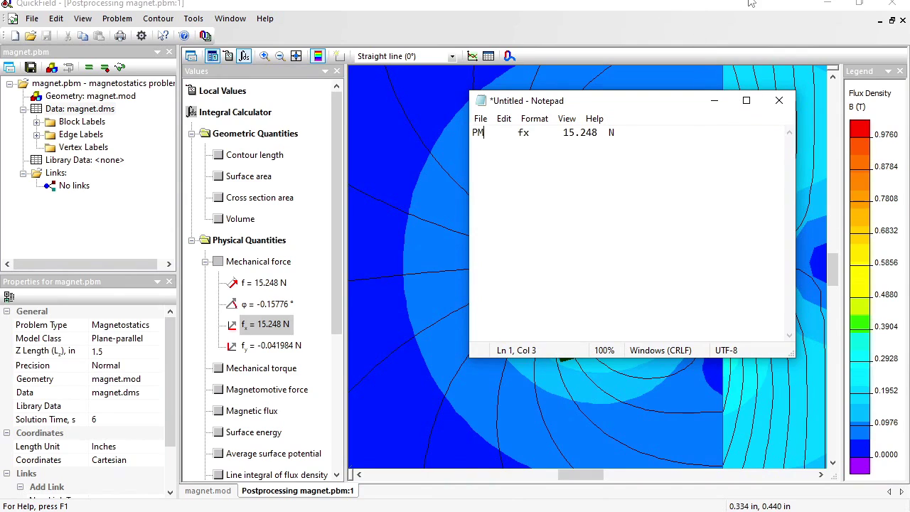
click(707, 28)
- Clear the magnet contour and turn off the colour map in the field picture around the whole steel plate
click(157, 19)
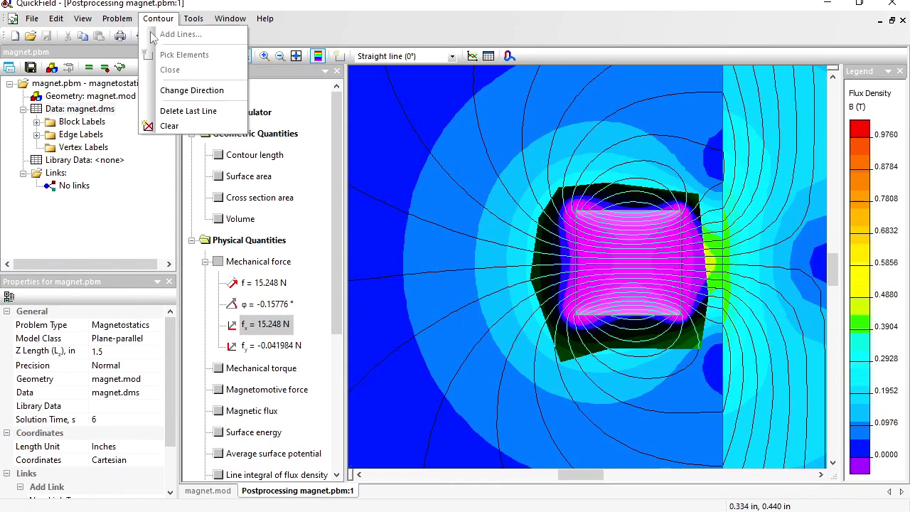
click(171, 123)
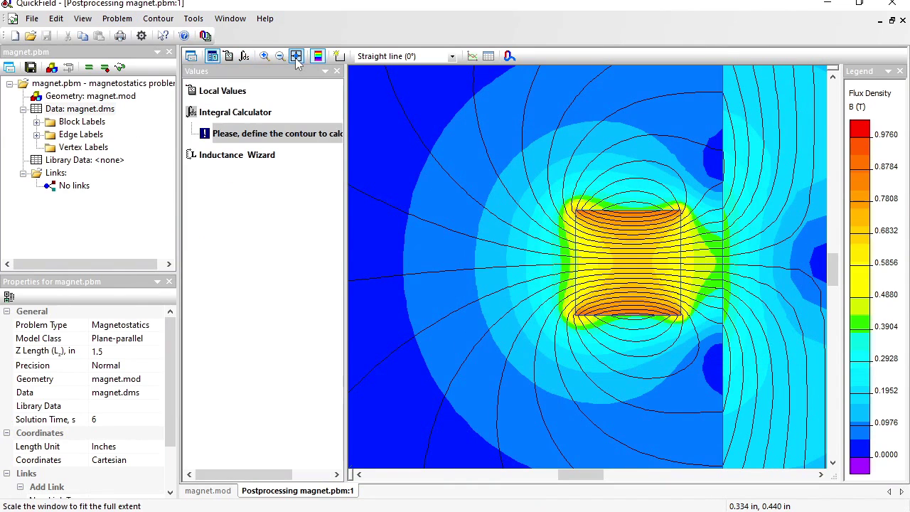
click(297, 58)
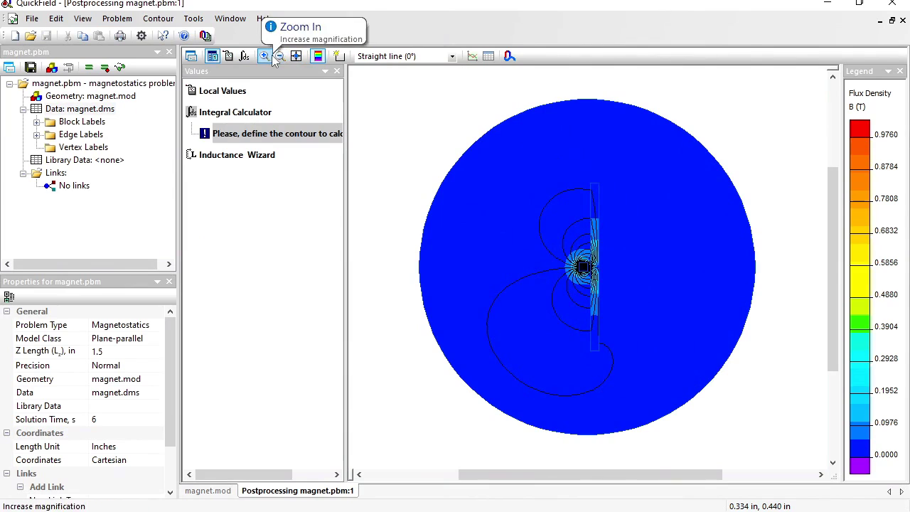
click(264, 56)
drag(582, 177, 621, 365)
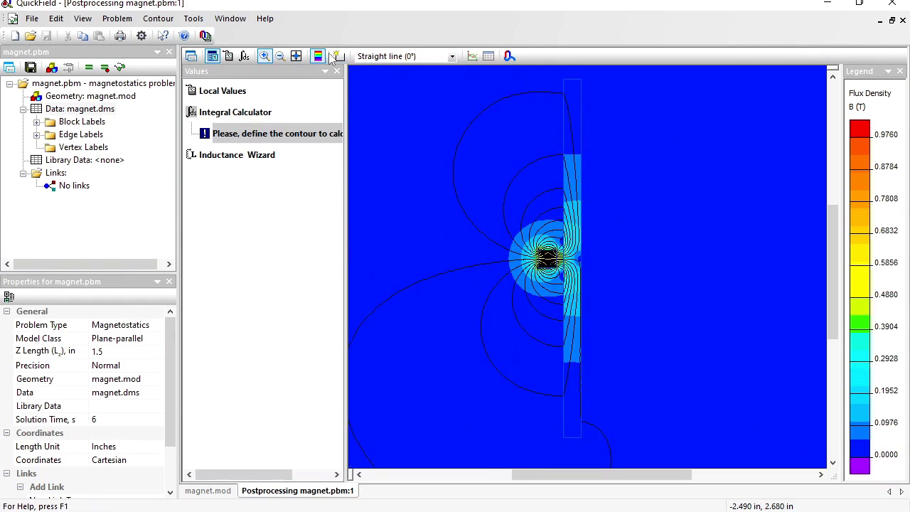
click(192, 58)
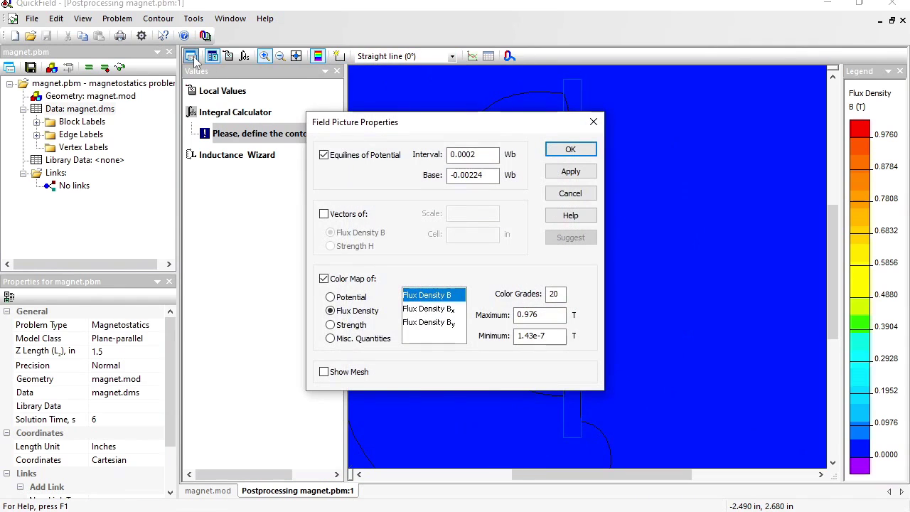
click(324, 278)
click(571, 151)
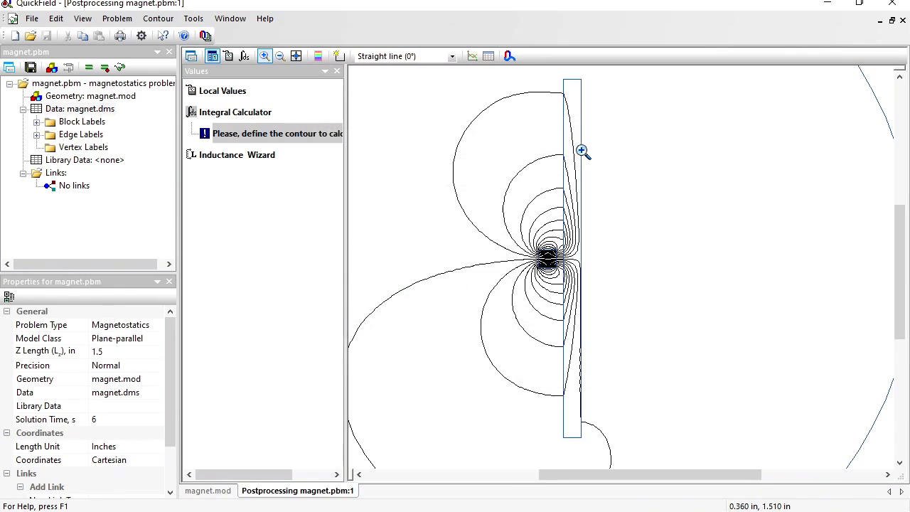
- Draw a closed contour through the air around the steel plate and calculate the mechanical force on it
click(338, 56)
drag(603, 254, 608, 435)
click(158, 19)
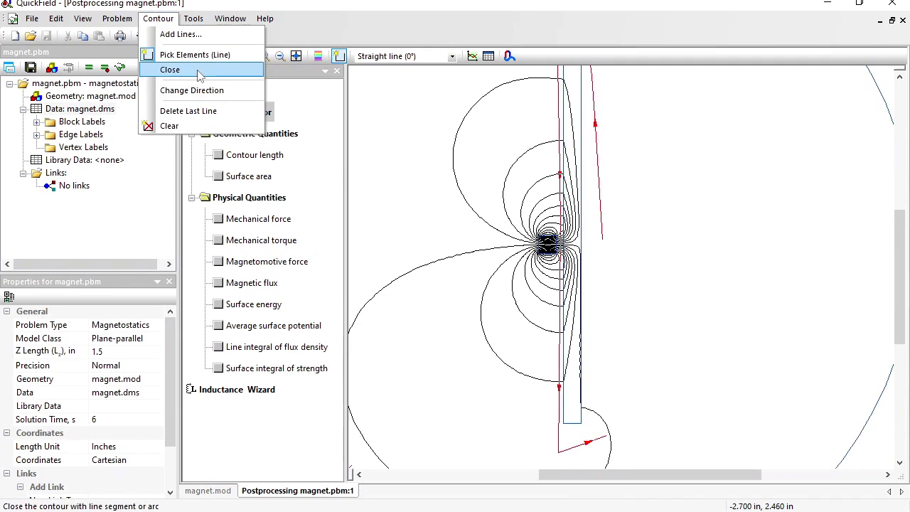
click(170, 68)
click(218, 262)
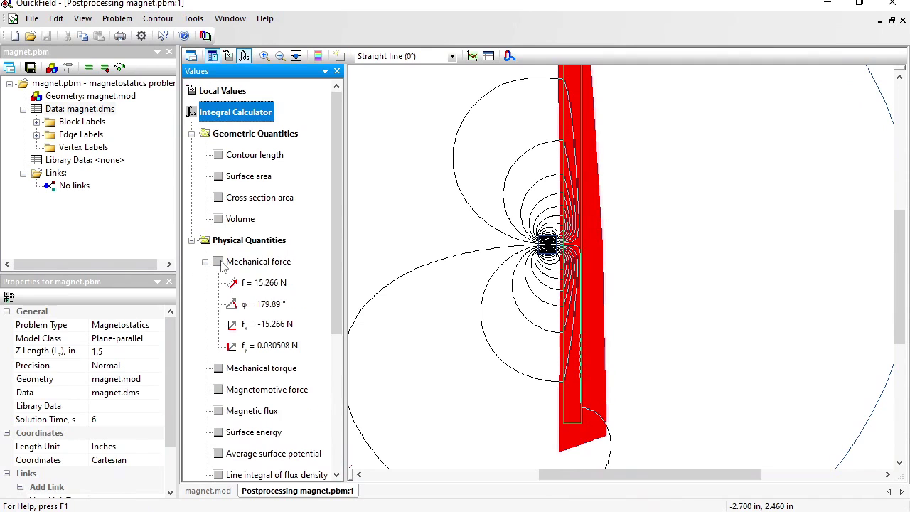
click(271, 288)
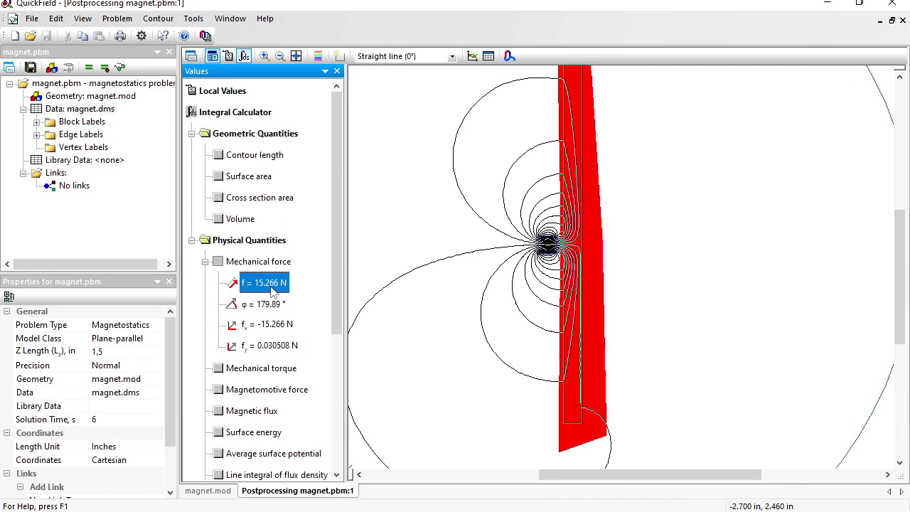
click(278, 325)
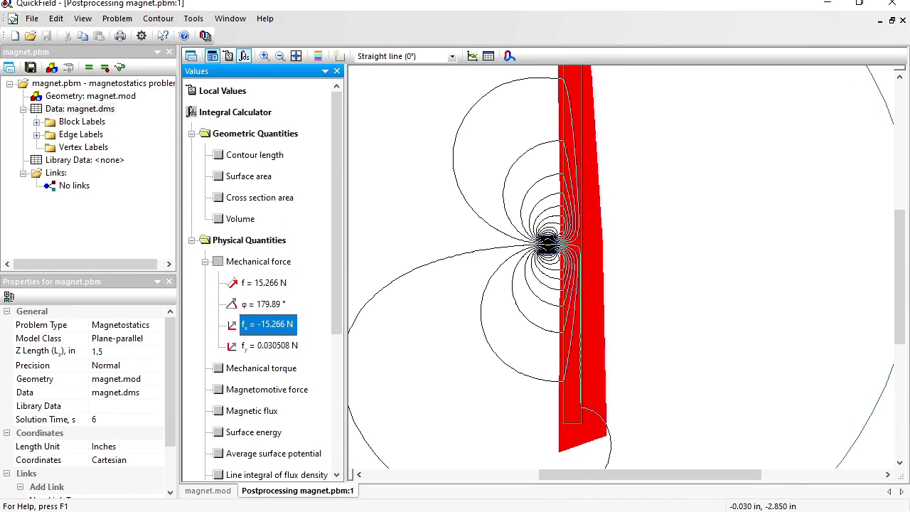
- Add the line "Plate fx -15.266 N" below the PM entry in Notepad and return to QuickField
key(alt+Tab)
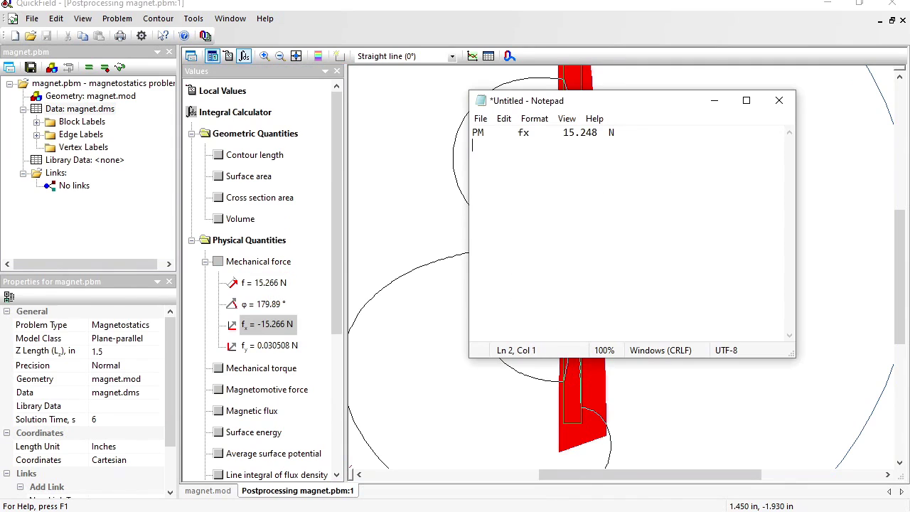
text(fx	-15.266 N)
key(Home)
text(Pla)
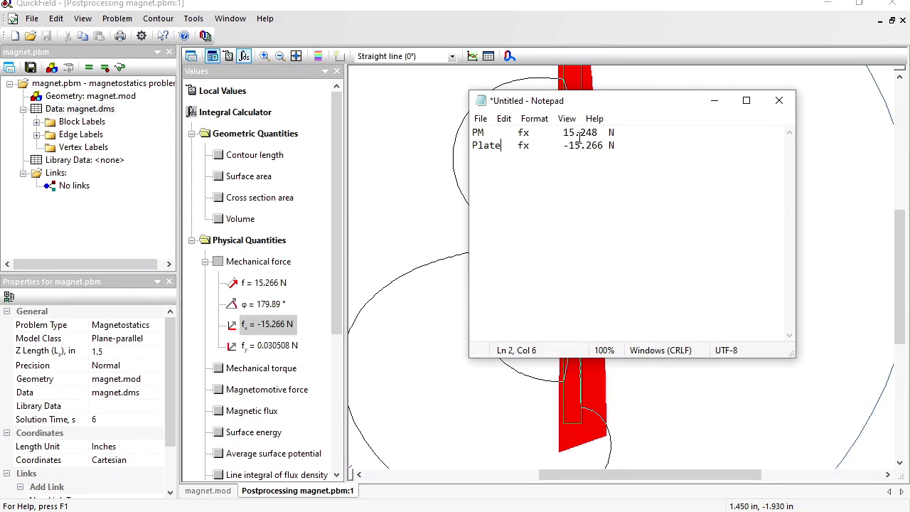
key(alt+Tab)
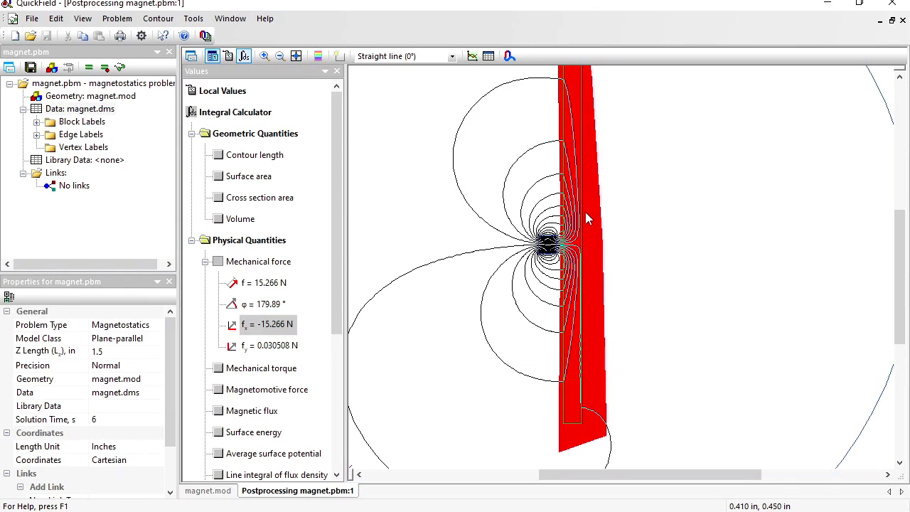
- Examine the field lines in the gap between magnet and plate and the mesh there in the magnet.mod geometry
click(265, 55)
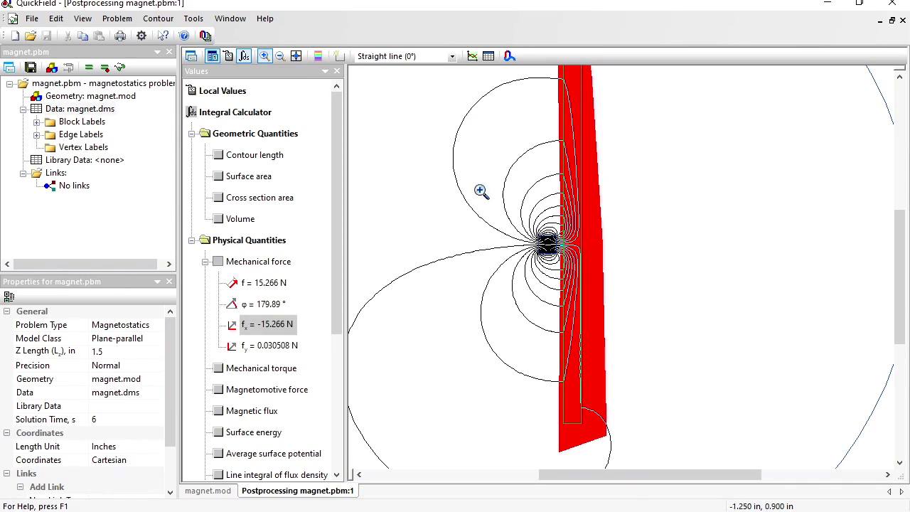
drag(523, 220, 597, 271)
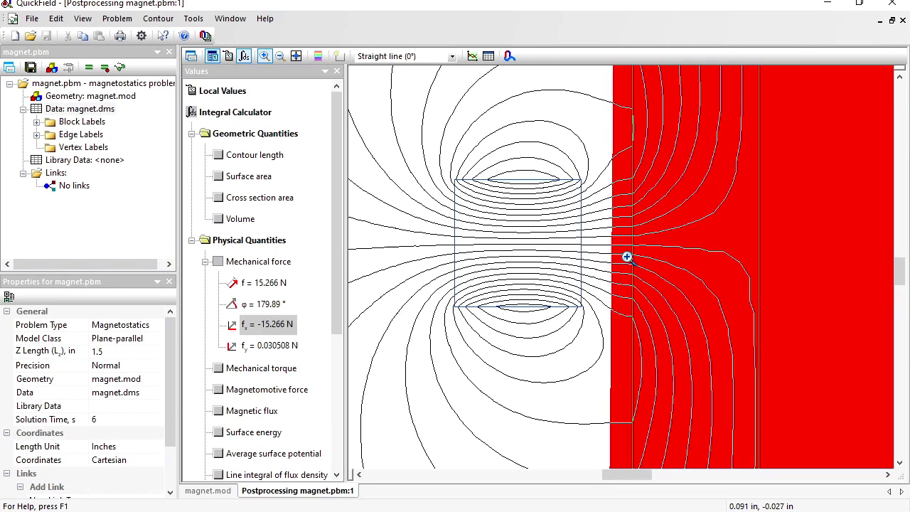
click(103, 100)
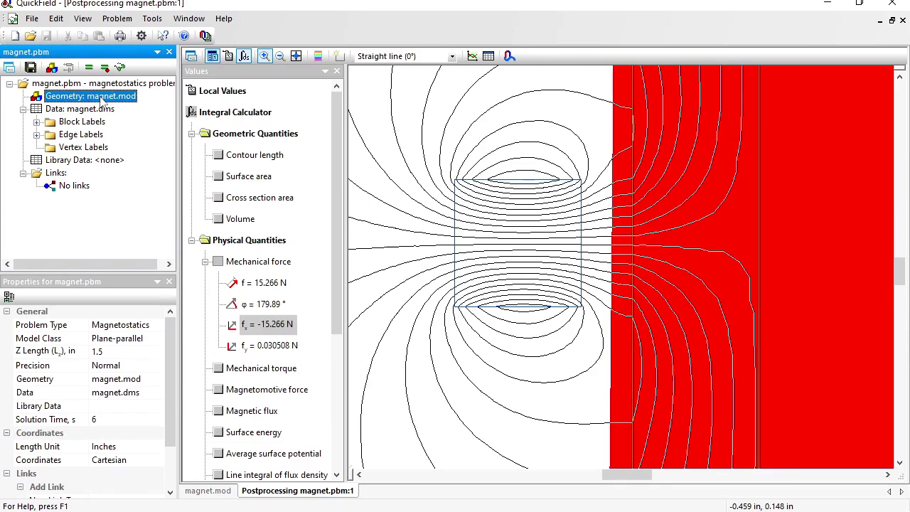
double_click(103, 99)
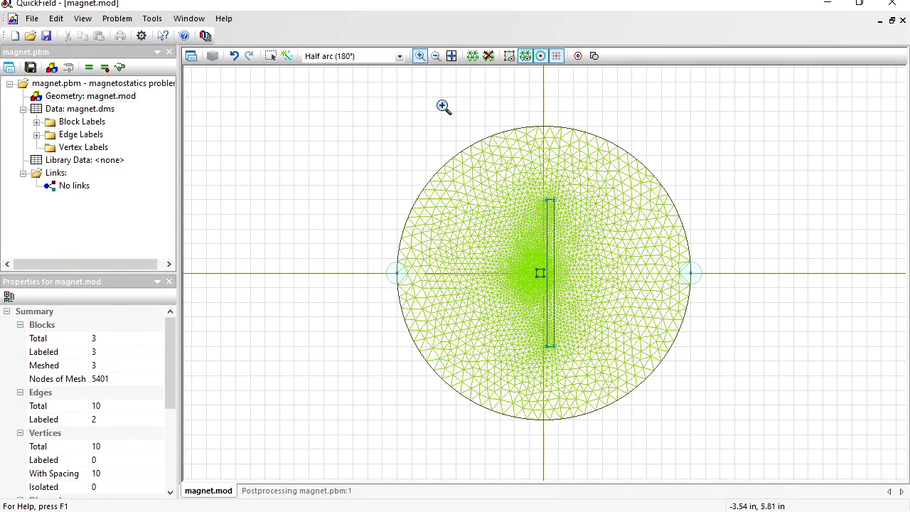
drag(528, 263, 573, 290)
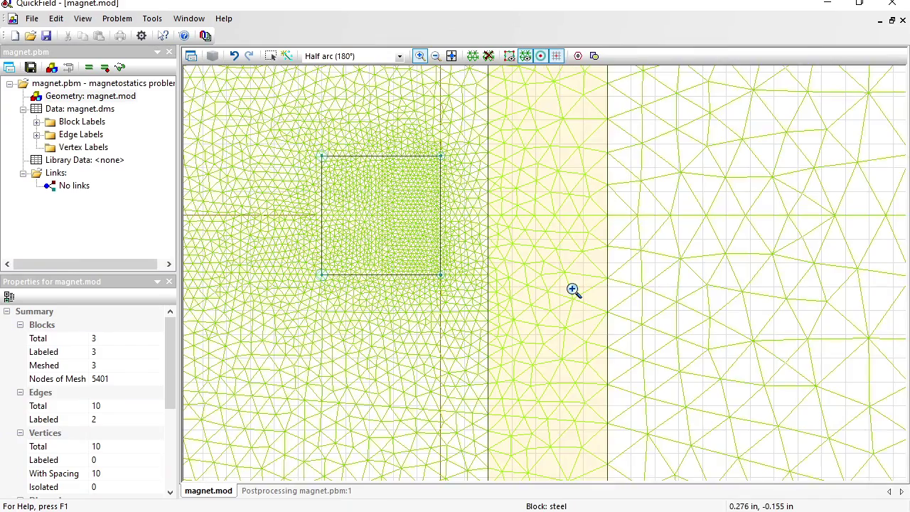
click(419, 57)
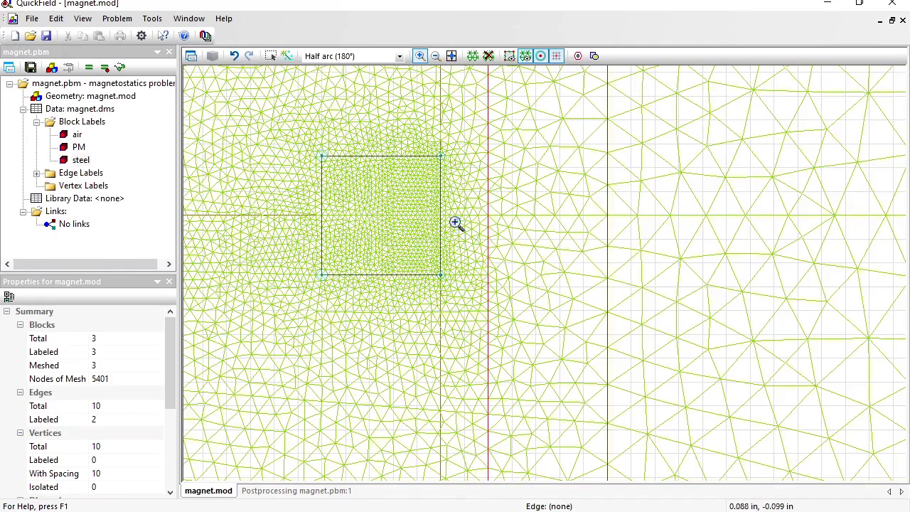
- Move the steel plate towards the magnet by a displacement of -0.0995 in along x and 0 along y
click(270, 56)
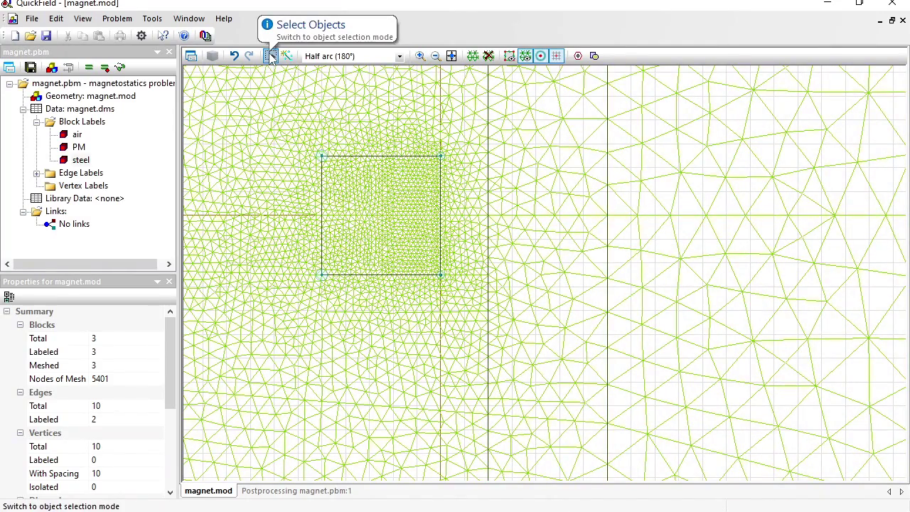
click(546, 213)
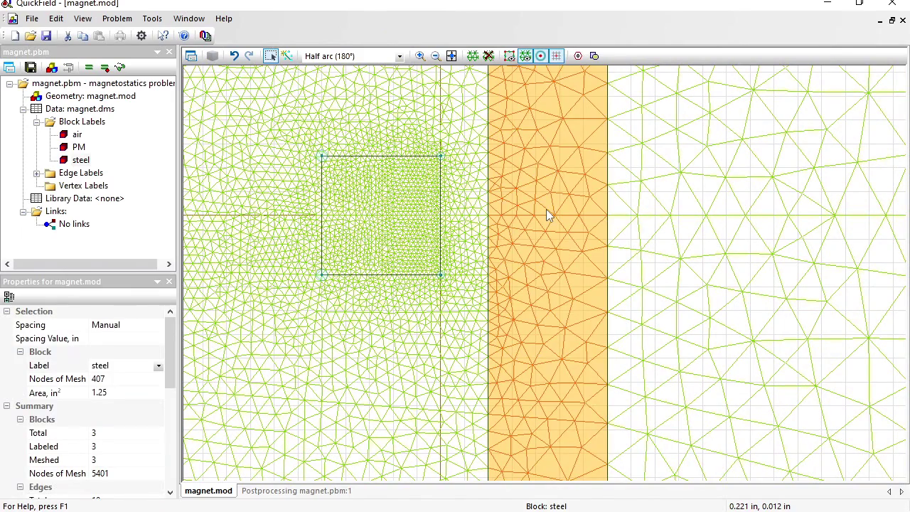
right_click(546, 213)
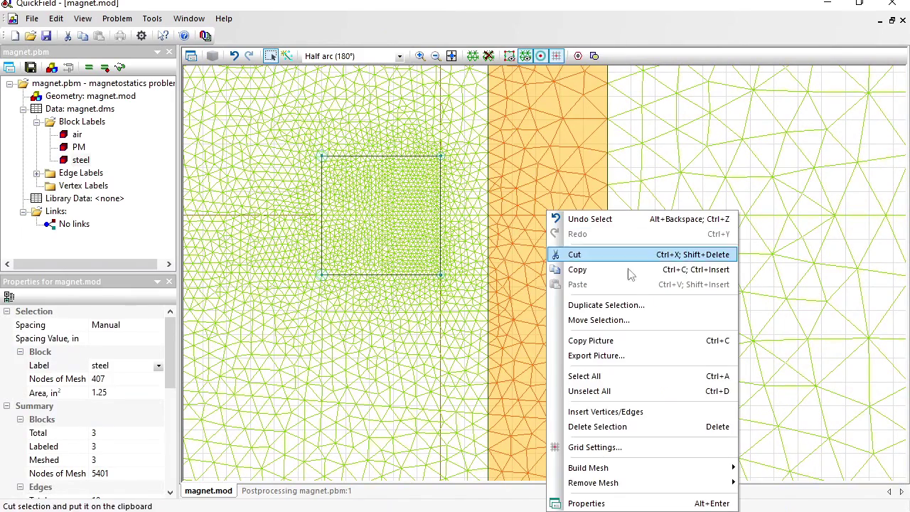
click(621, 321)
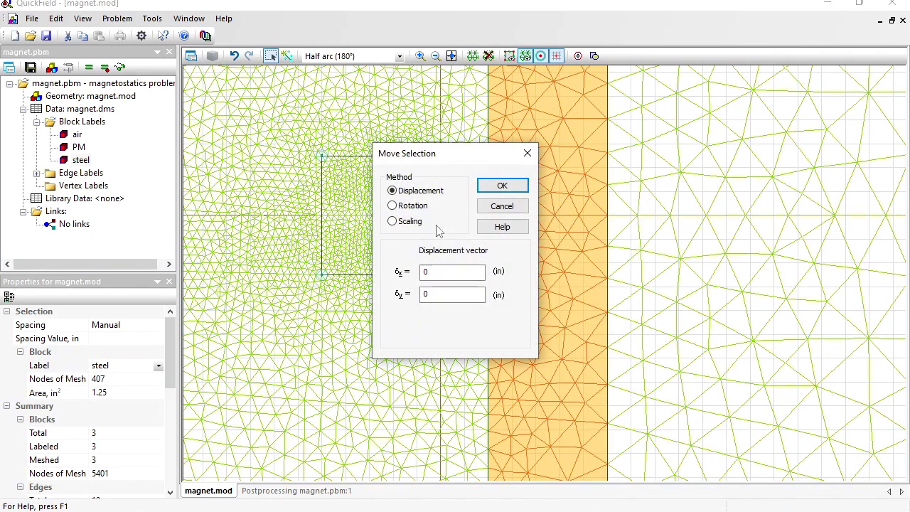
double_click(437, 272)
text(-0.0995)
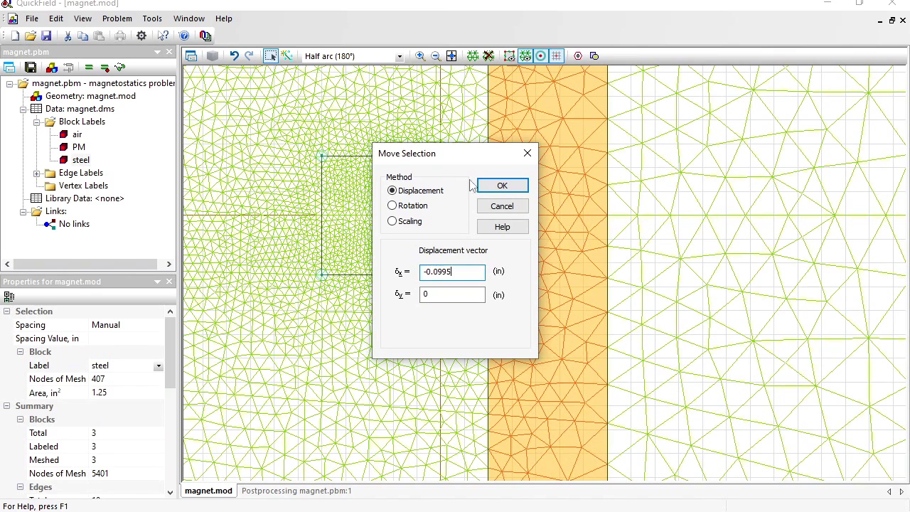
click(500, 186)
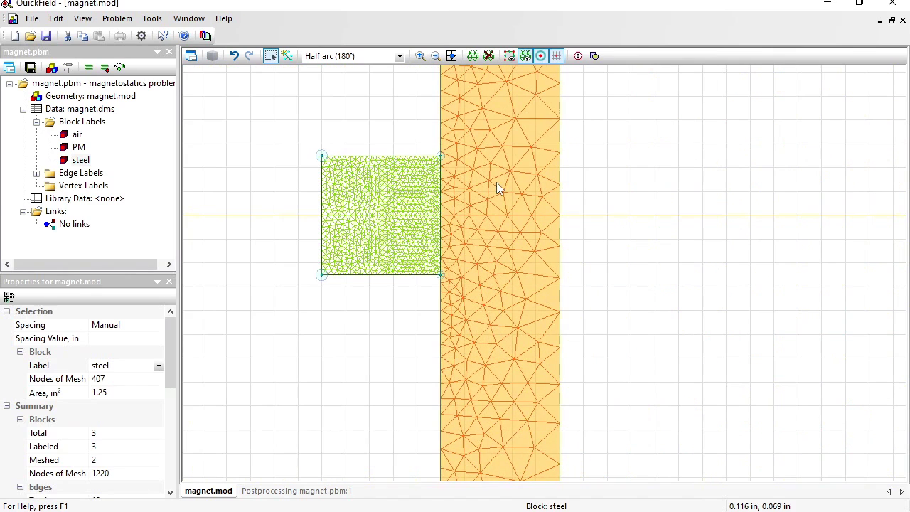
- Draw a straight edge about 0.01 in long from the magnet's upper plate-side corner across the gap into the plate
click(419, 57)
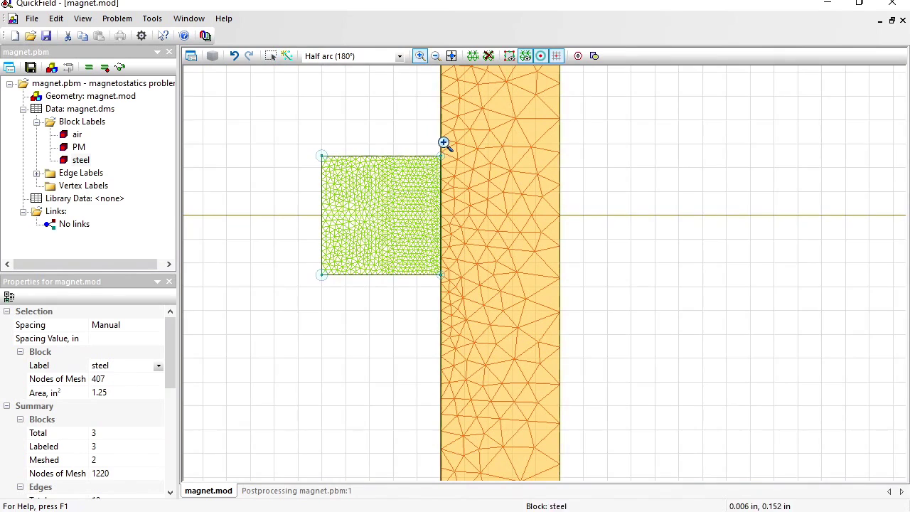
click(448, 160)
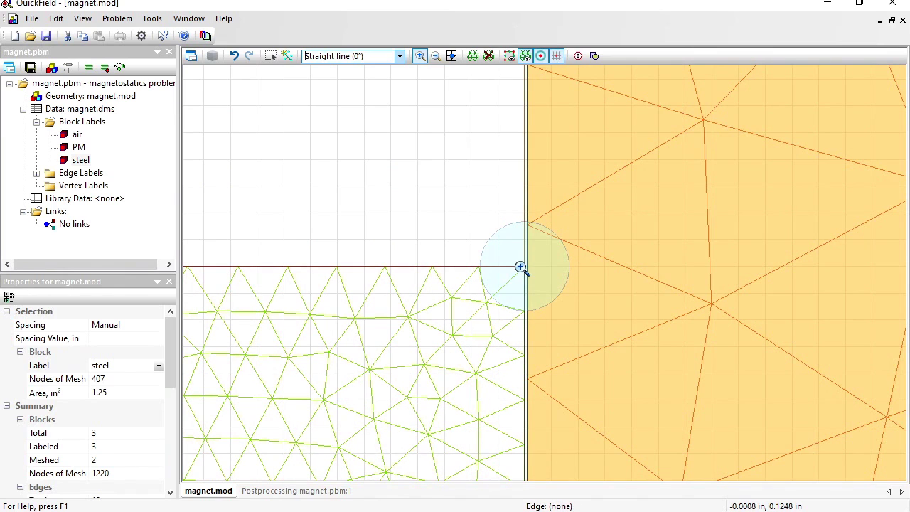
click(286, 56)
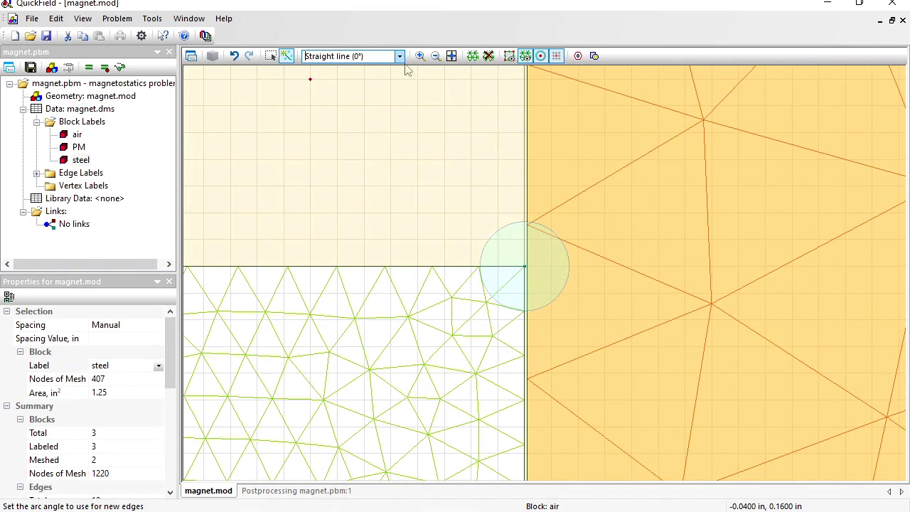
drag(518, 264, 577, 266)
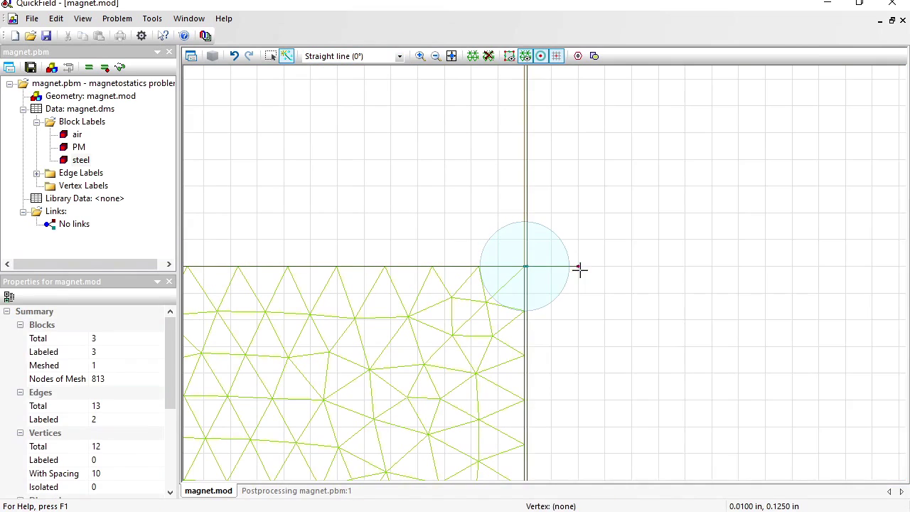
- Delete the new edge's end vertex inside the steel plate, leaving only the segment that spans the gap
click(271, 56)
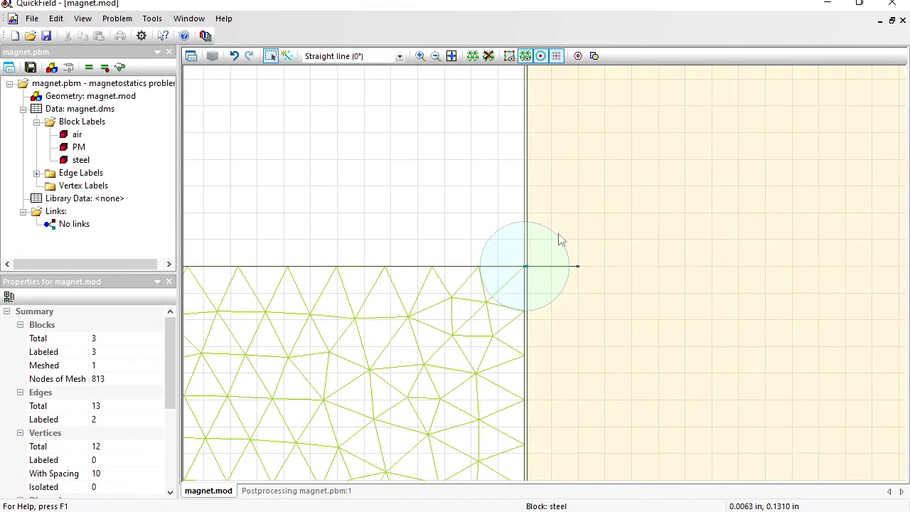
click(578, 268)
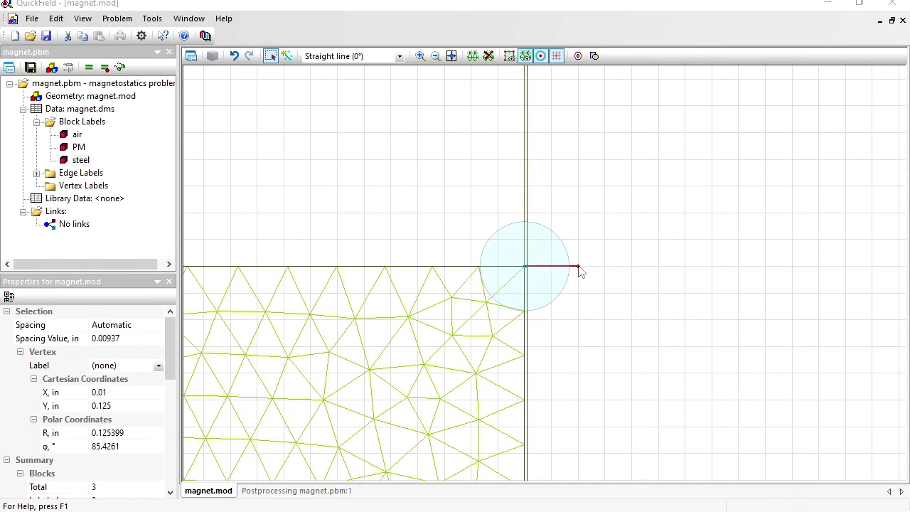
key(Delete)
key(Return)
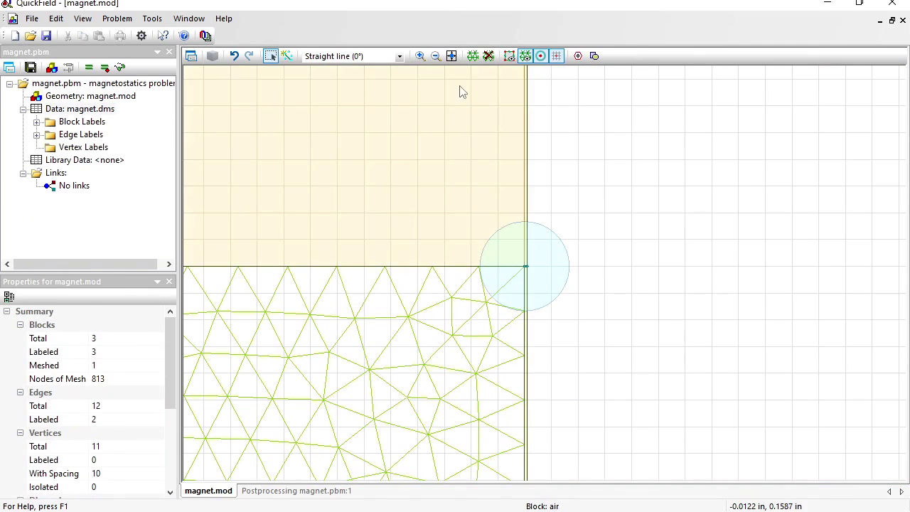
- Check the length of the short edge across the gap between magnet and plate in its properties
click(420, 56)
drag(516, 258, 540, 274)
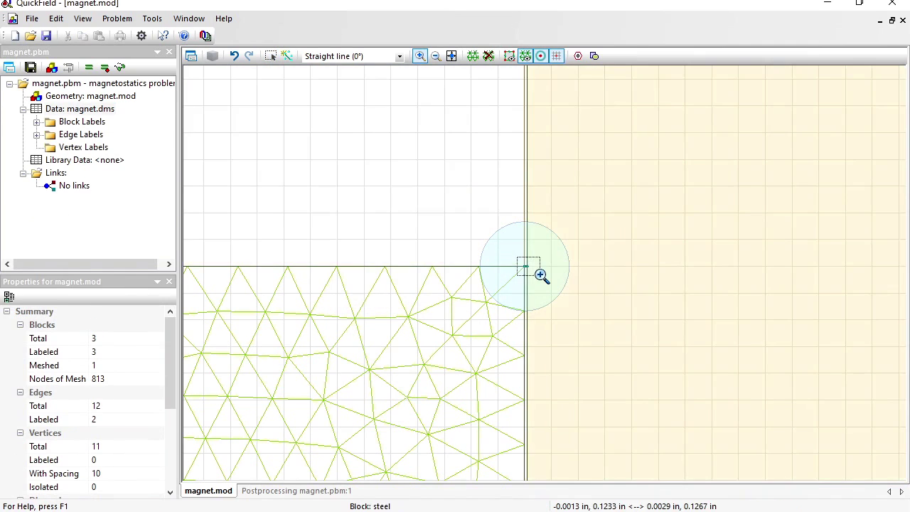
click(271, 56)
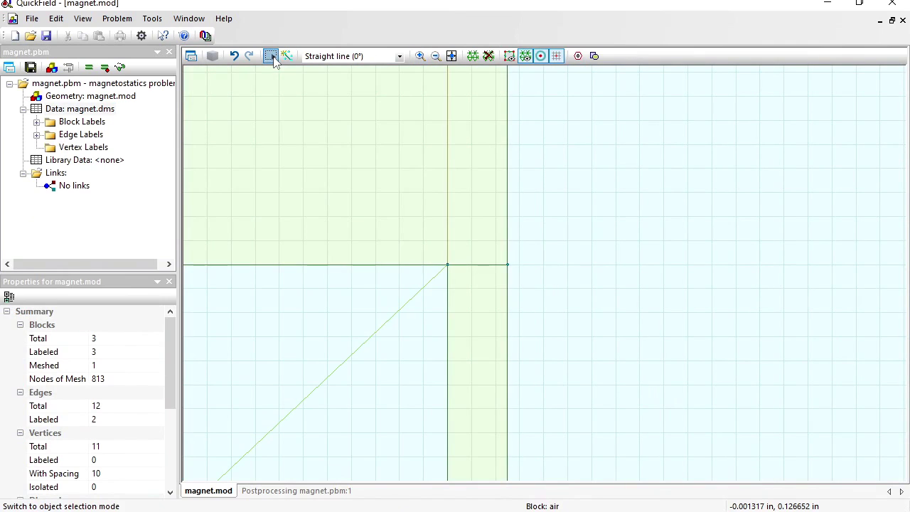
click(476, 268)
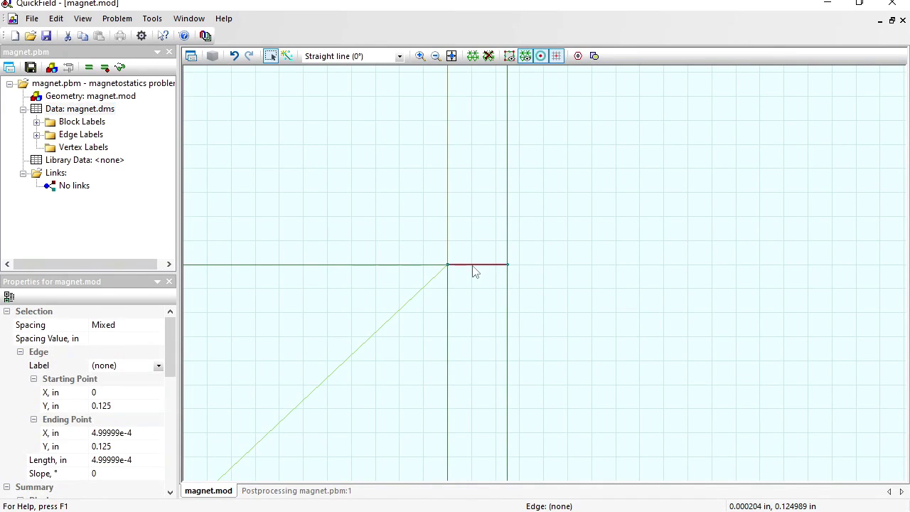
click(99, 461)
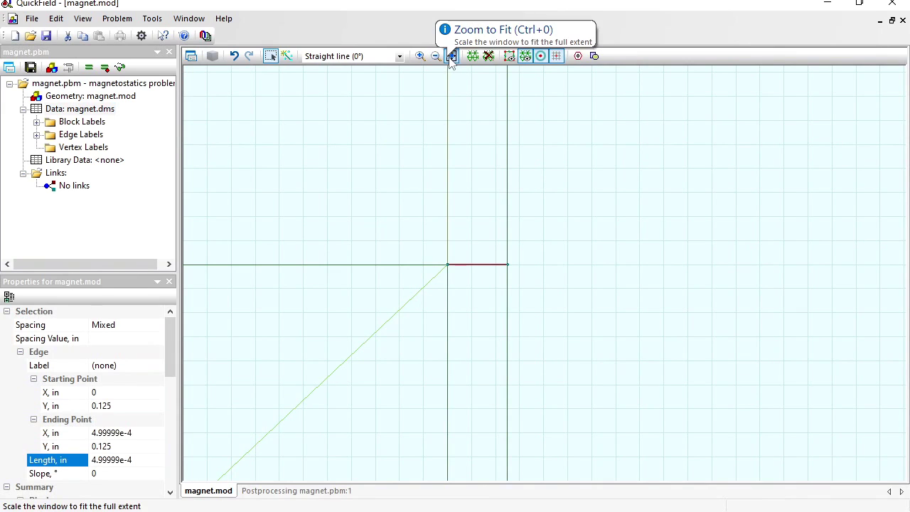
- Build the mesh for the whole geometry, then solve the saved magnet problem and open its results
click(451, 57)
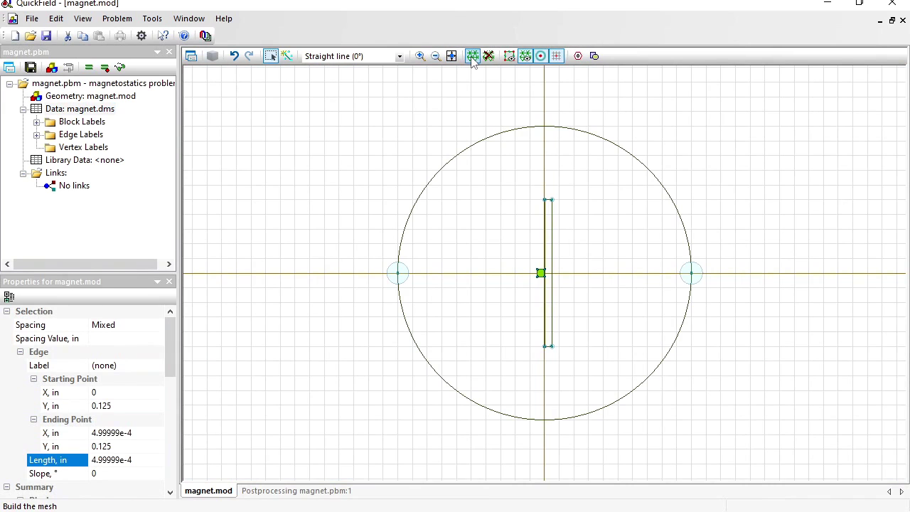
click(472, 56)
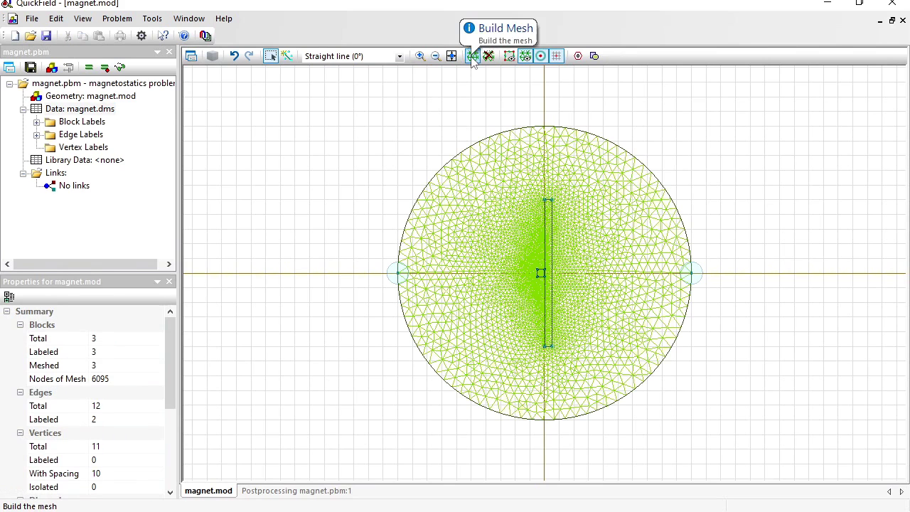
click(33, 68)
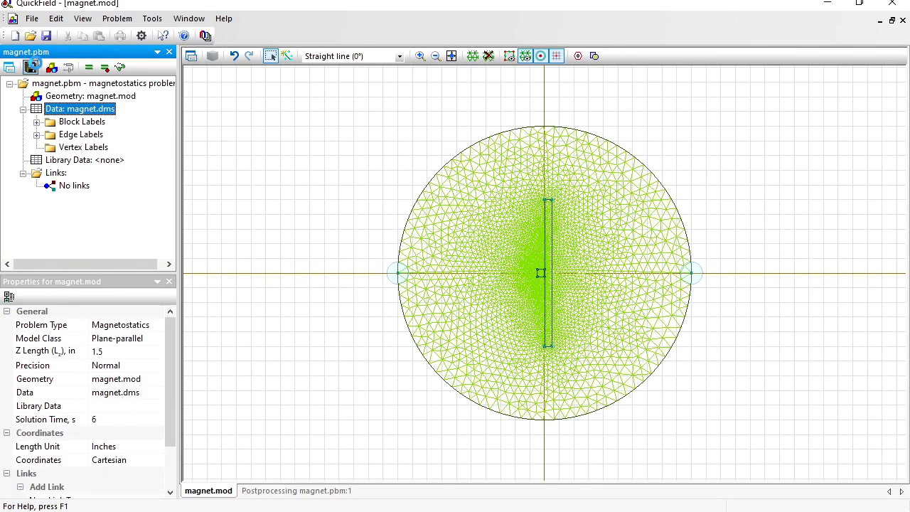
click(89, 67)
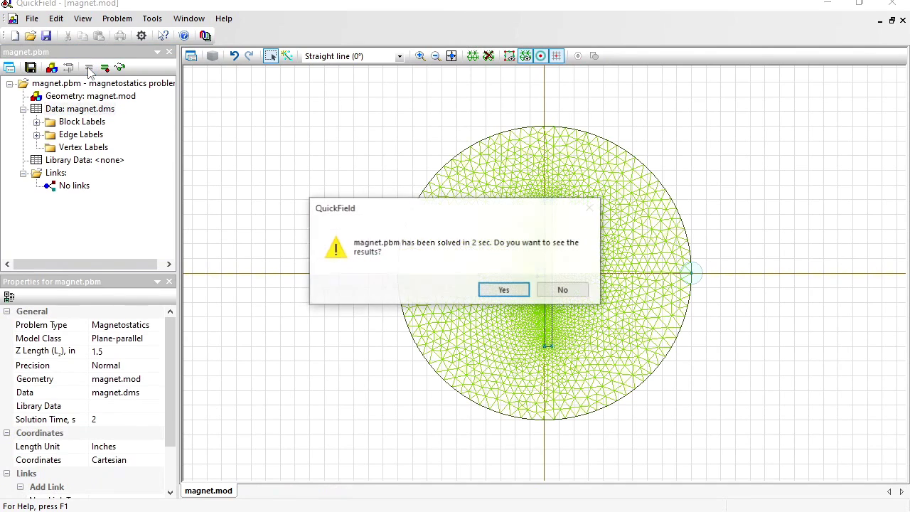
click(504, 291)
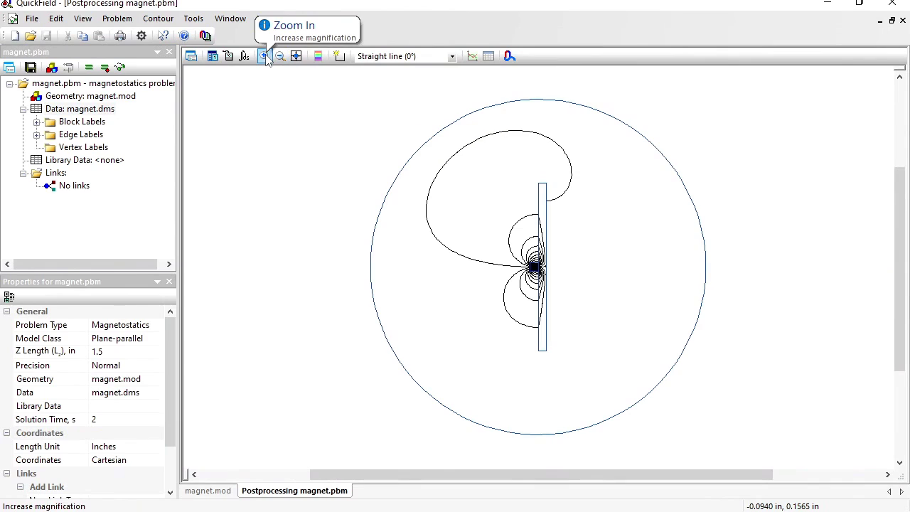
- Add a straight contour line inside the magnet-plate gap from x 2.5e-4, y 0.15 in to x 2.5e-4, y -0.15 in
click(264, 56)
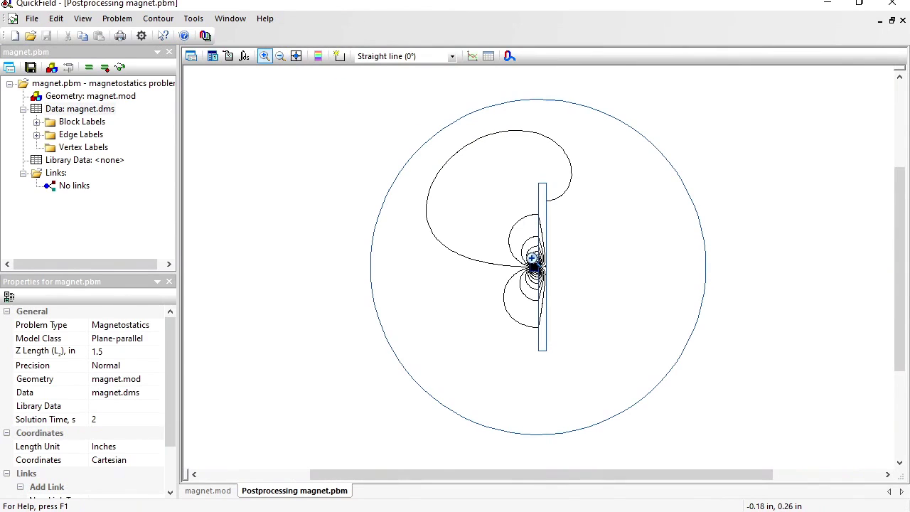
click(539, 266)
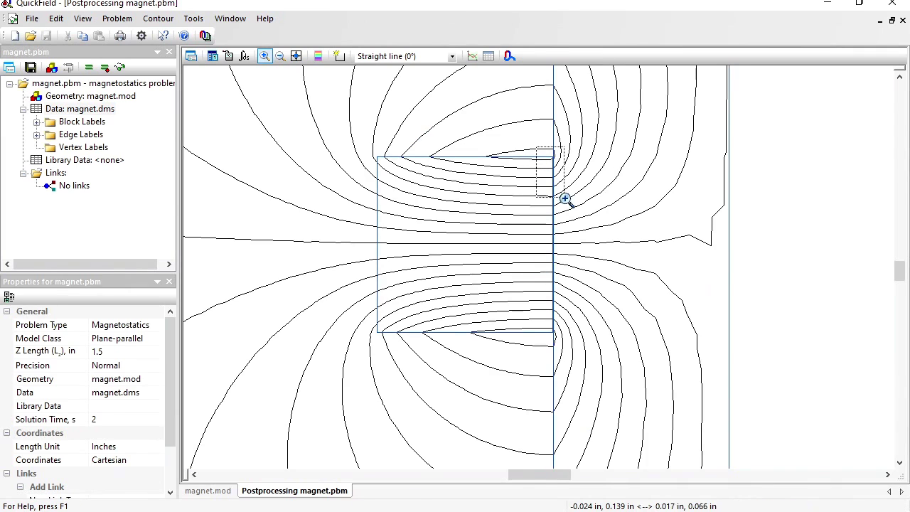
click(565, 199)
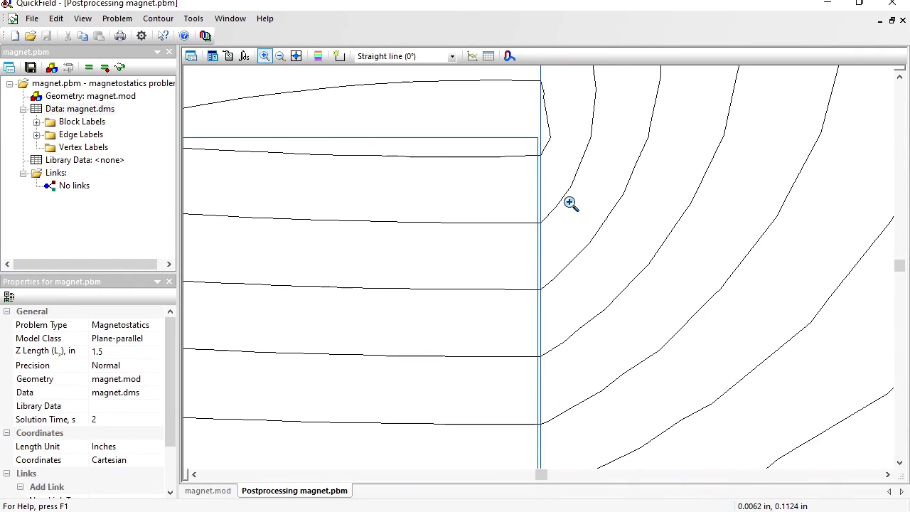
click(158, 19)
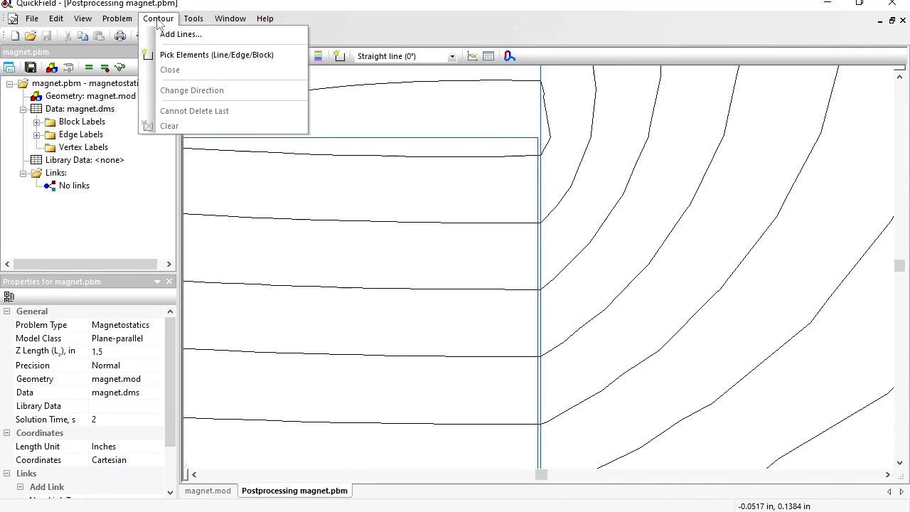
click(179, 34)
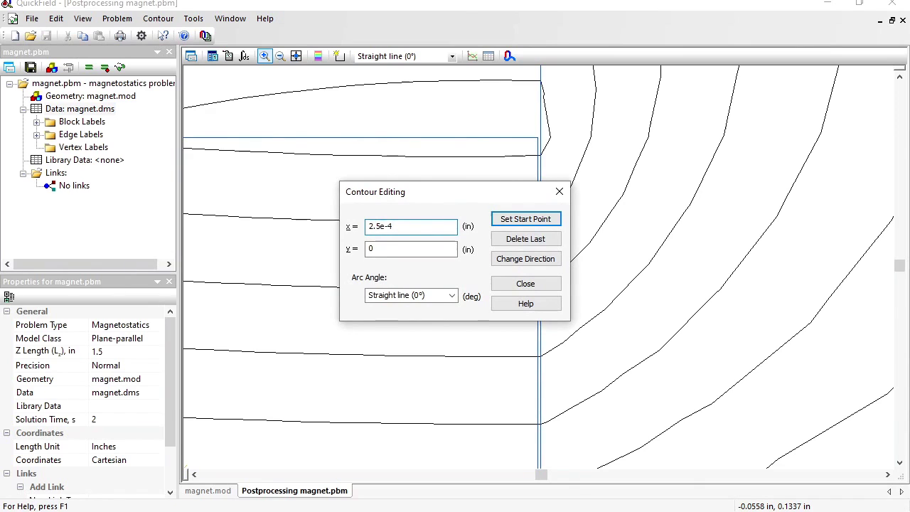
click(414, 250)
text(.15)
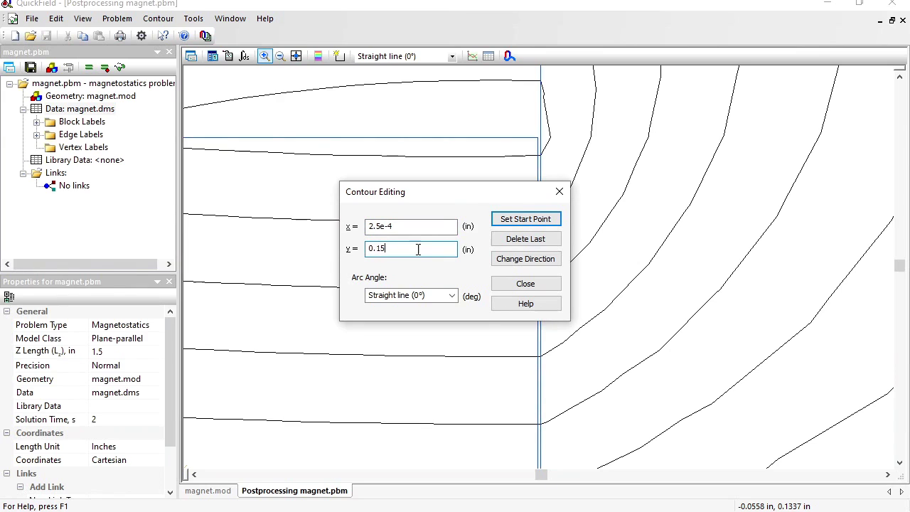
click(526, 219)
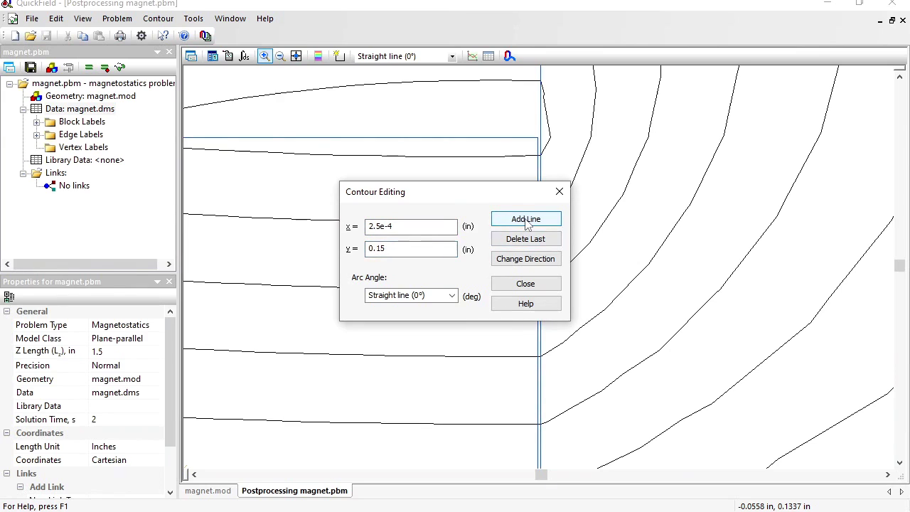
click(369, 249)
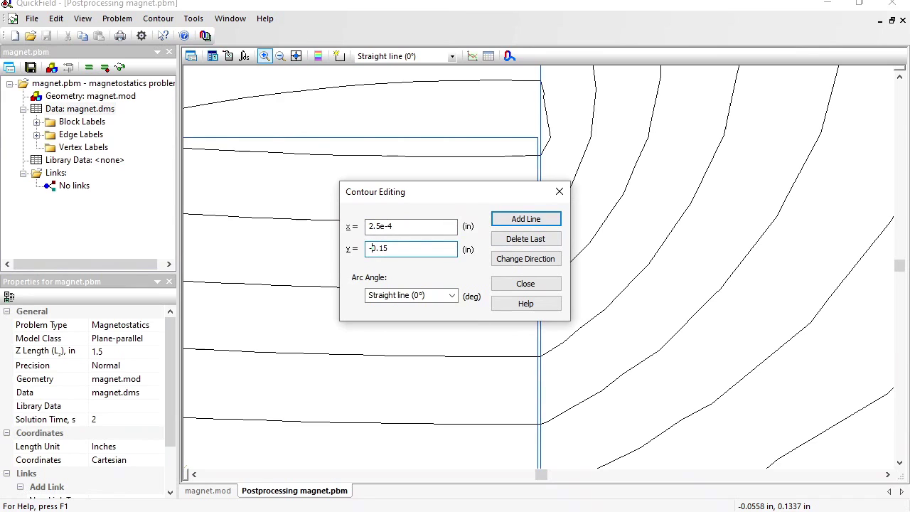
click(526, 221)
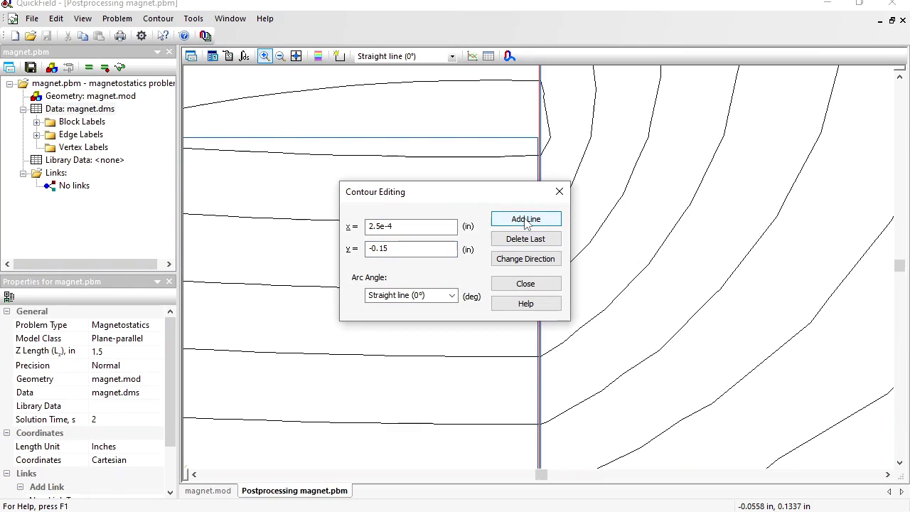
click(538, 286)
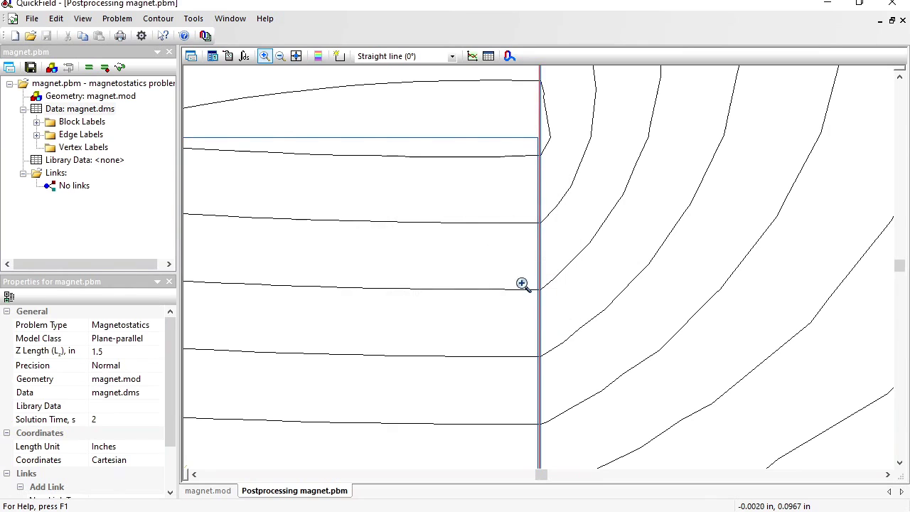
- Extend the gap contour through the air around the magnet, close it into a loop and reverse its direction
click(282, 58)
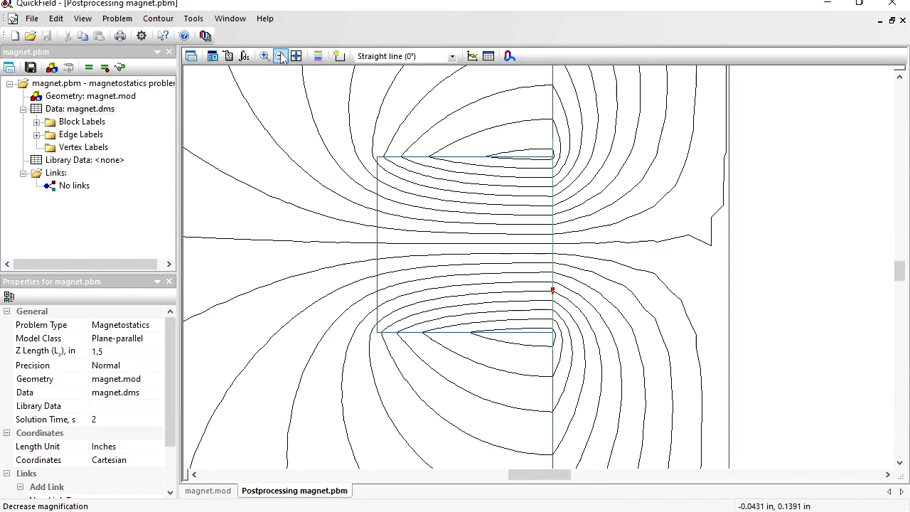
click(339, 57)
click(395, 379)
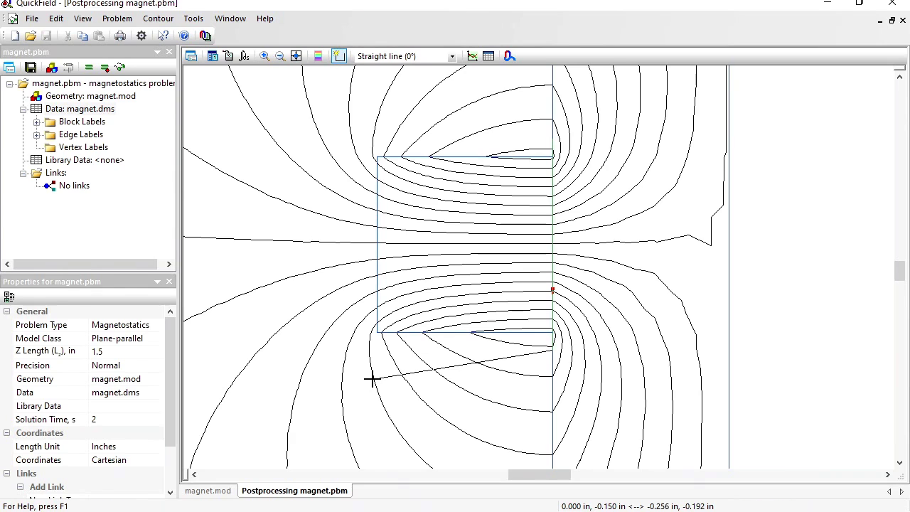
click(341, 348)
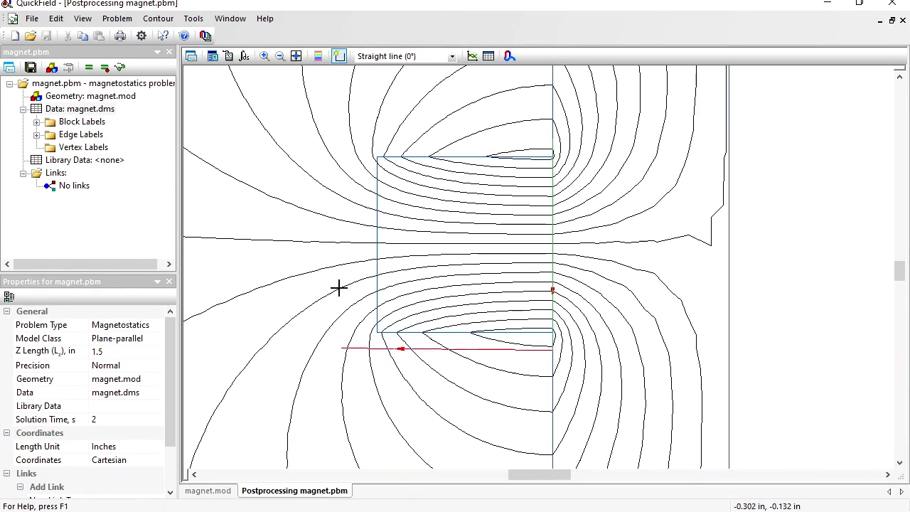
click(346, 136)
click(157, 19)
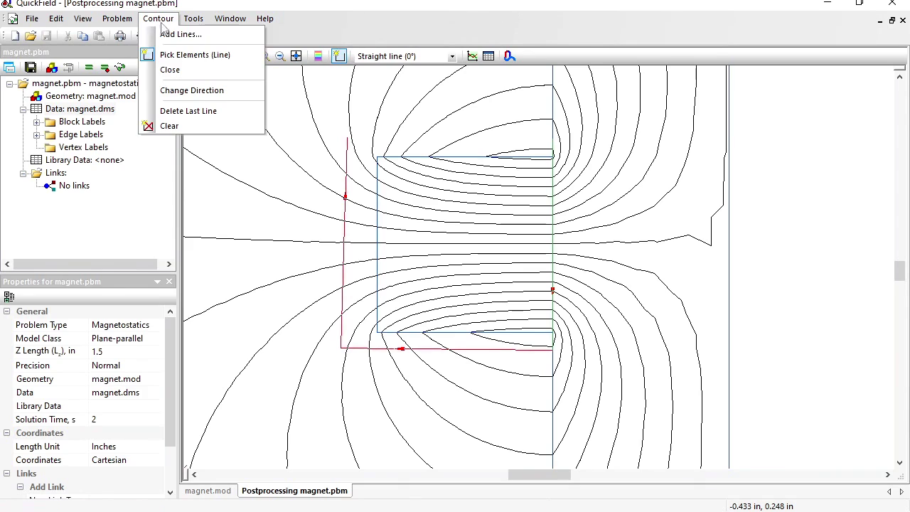
click(187, 70)
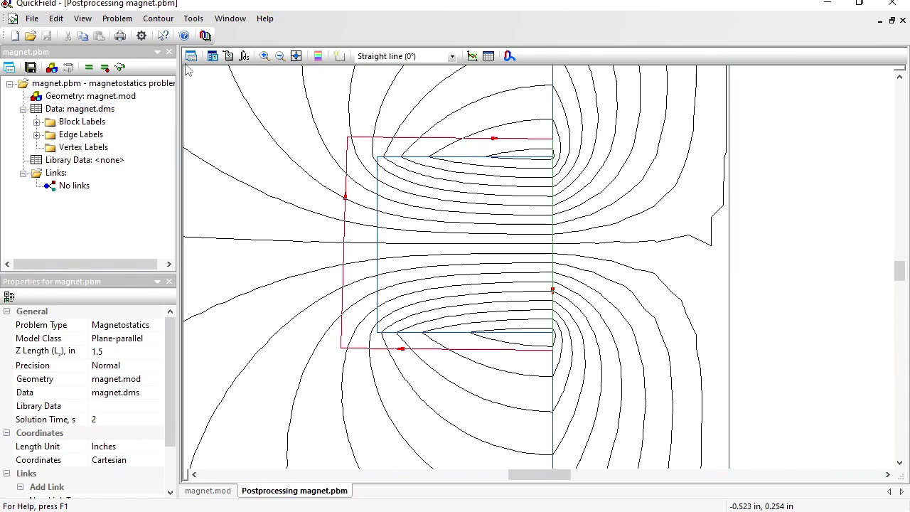
click(158, 19)
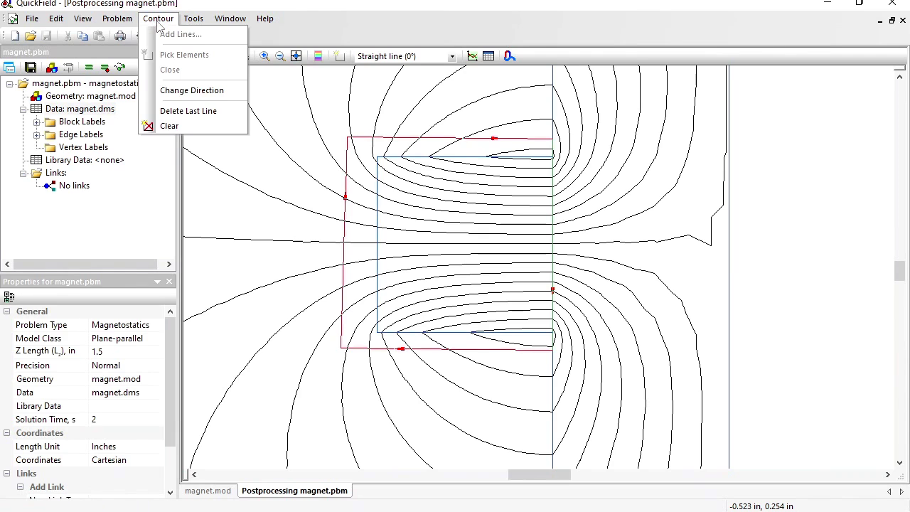
click(186, 90)
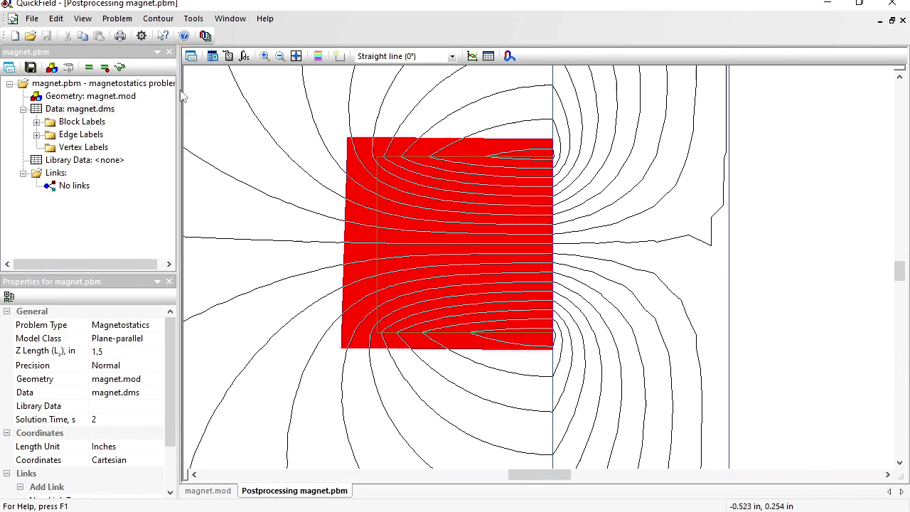
- Calculate the mechanical force on the enclosed magnet and select its x component
click(245, 56)
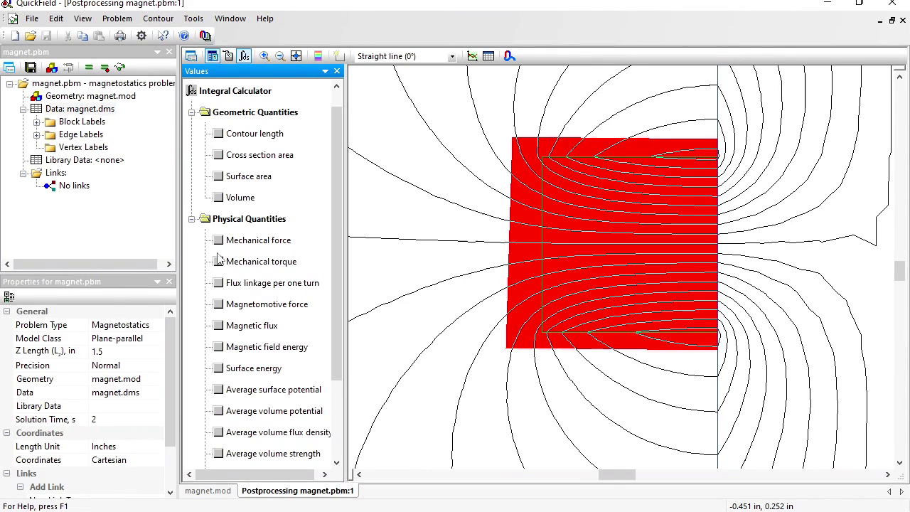
click(218, 241)
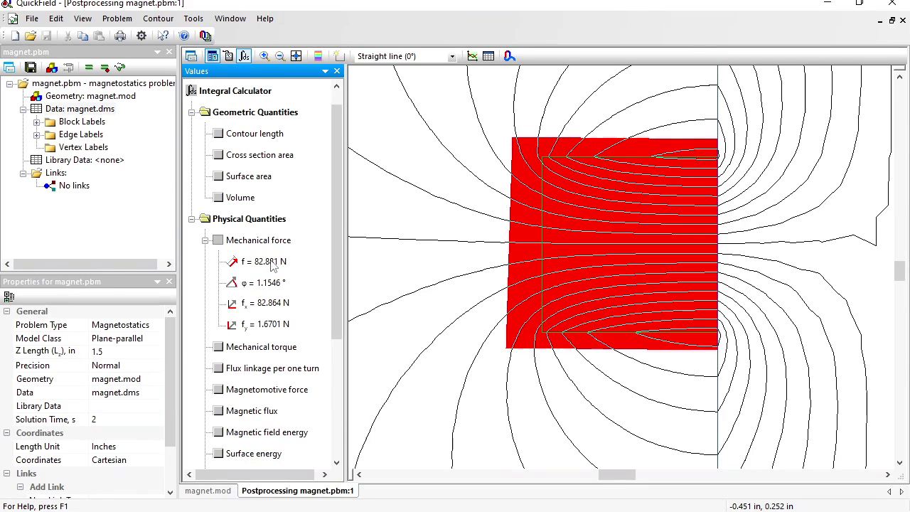
click(263, 306)
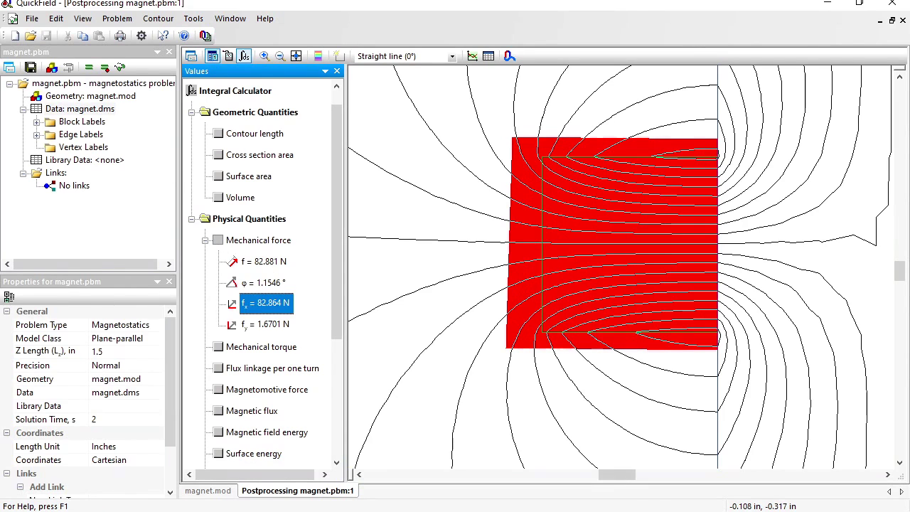
- Switch to Notepad and add the lines "PM/steel fx 82.864 N" and "gap 5e-4 in" below the earlier forces
key(alt+Tab)
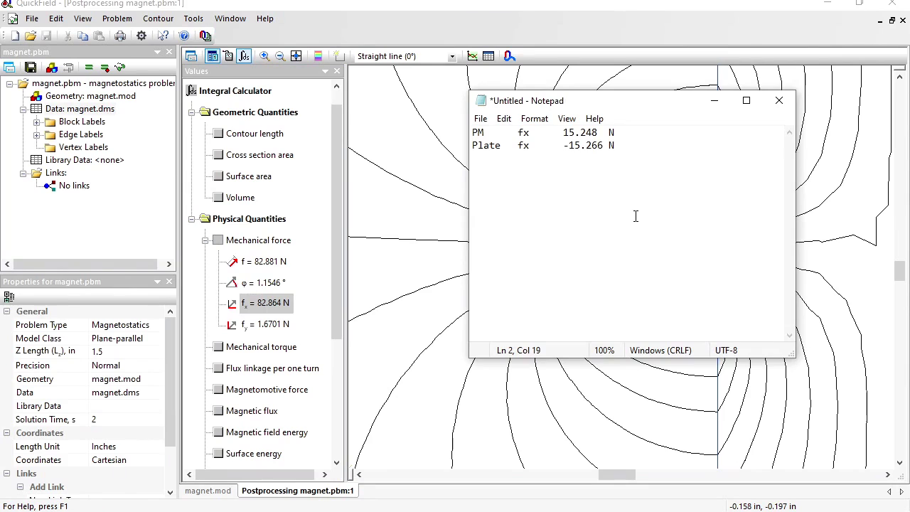
key(Return)
key(Return)
key(Tab)
text(fx)
key(Tab)
text(82.864)
key(Tab)
text(N)
click(471, 171)
text(PM/steel)
key(End)
key(Return)
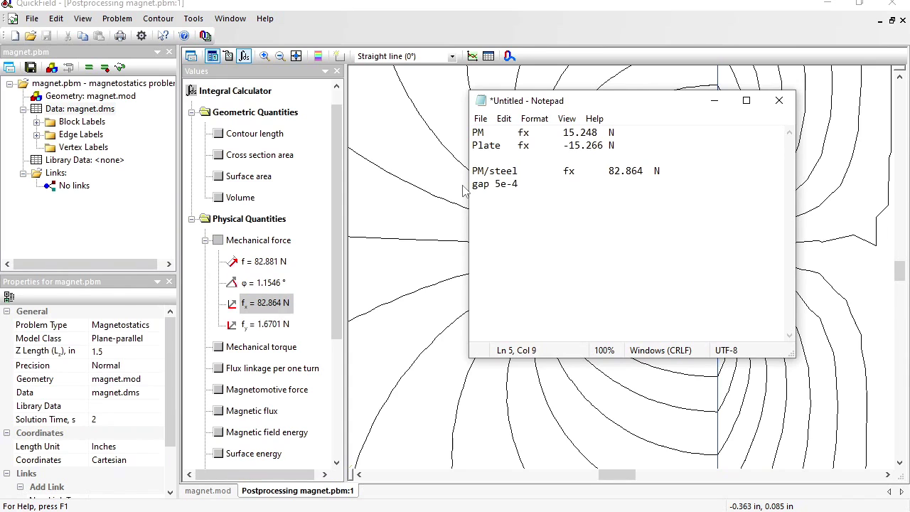
text(gap 5e-4 in)
- Return to QuickField, clear the contour and pick the air, magnet and steel blocks as the integration region
click(513, 10)
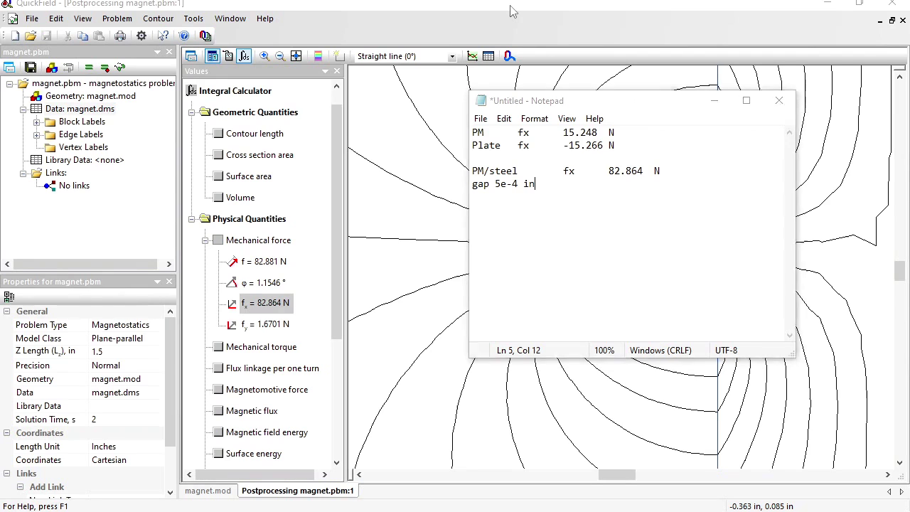
click(158, 19)
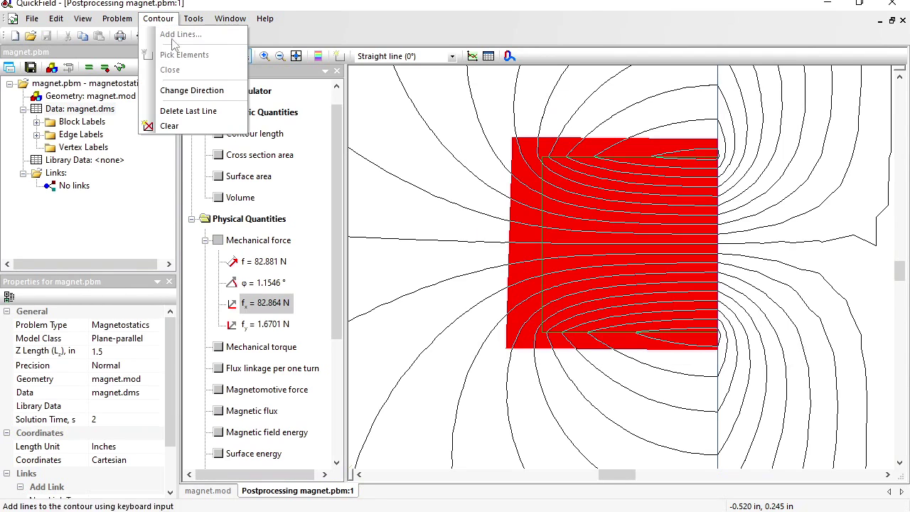
click(170, 125)
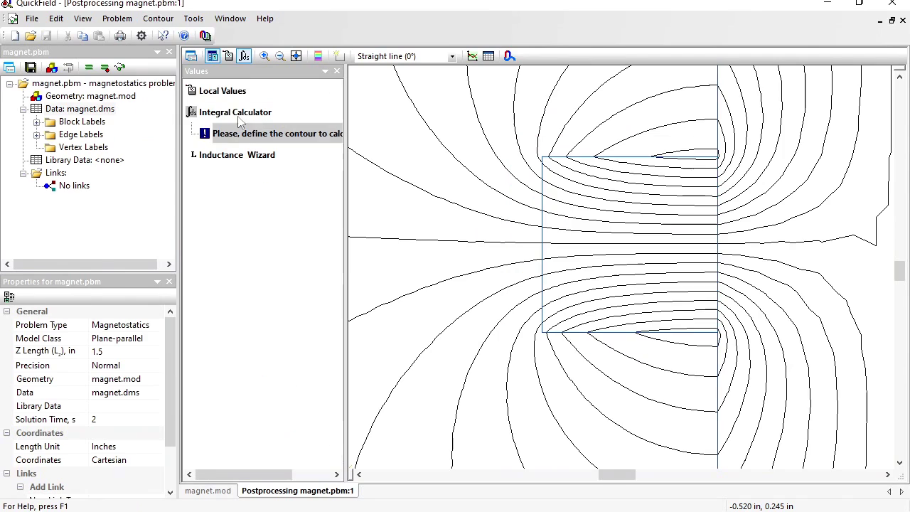
click(339, 56)
click(524, 187)
click(680, 220)
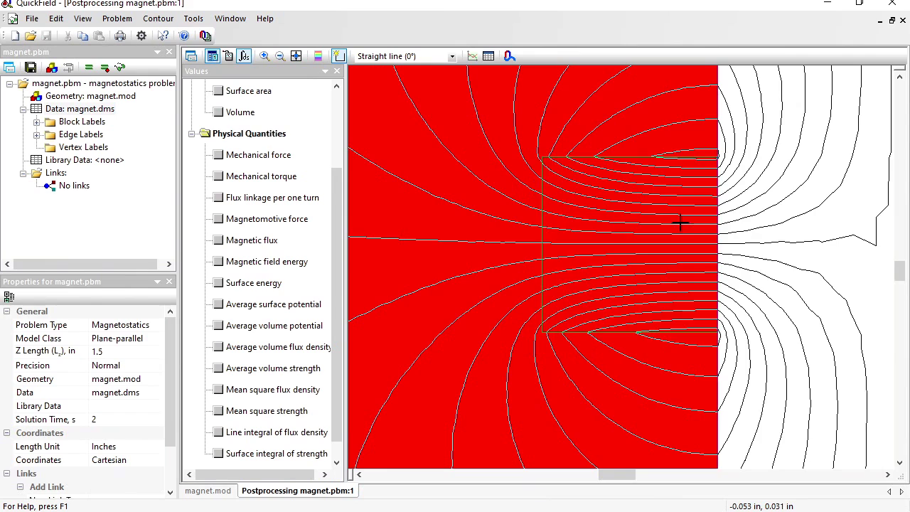
click(784, 197)
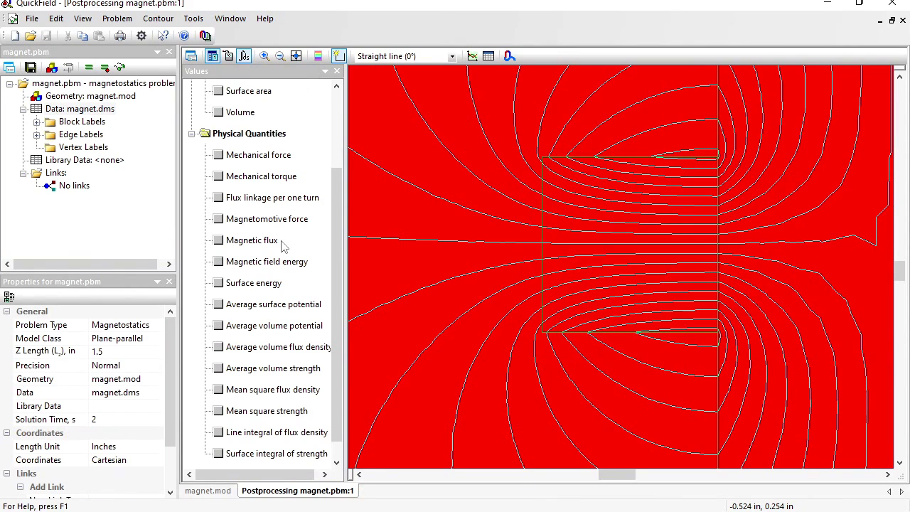
- Calculate the magnetic field energy of the whole region and record it in Notepad as W 0.33733 J
click(219, 262)
click(280, 283)
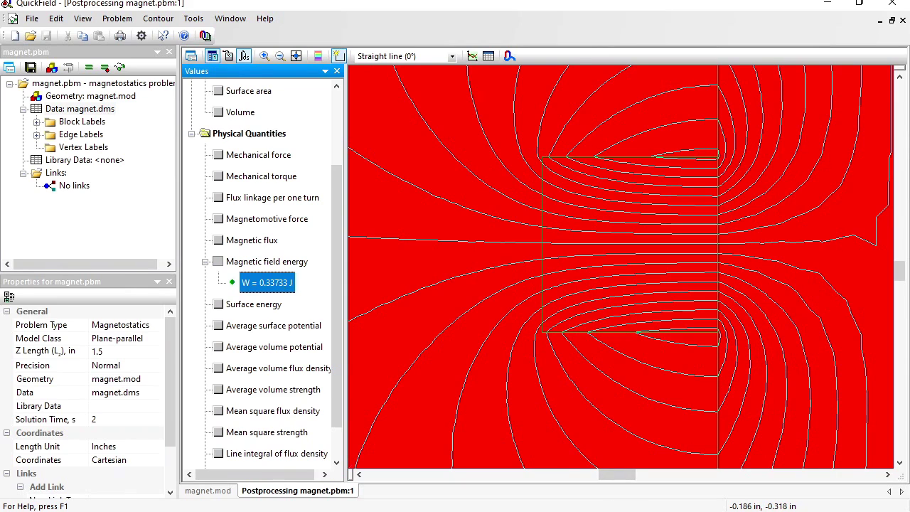
key(alt+Tab)
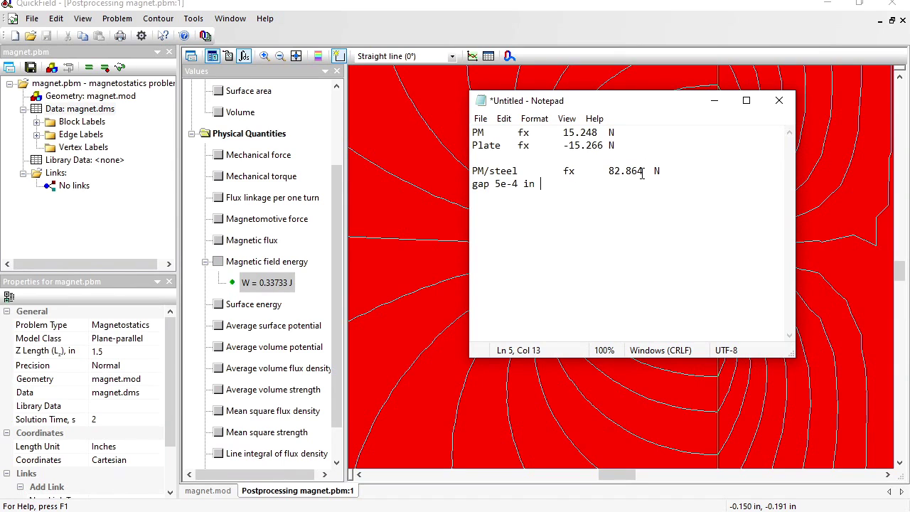
text(W	0.33733 J)
- In the geometry model, move the magnet block by its upper corner at the gap onto the steel plate's edge, closing the gap
double_click(64, 97)
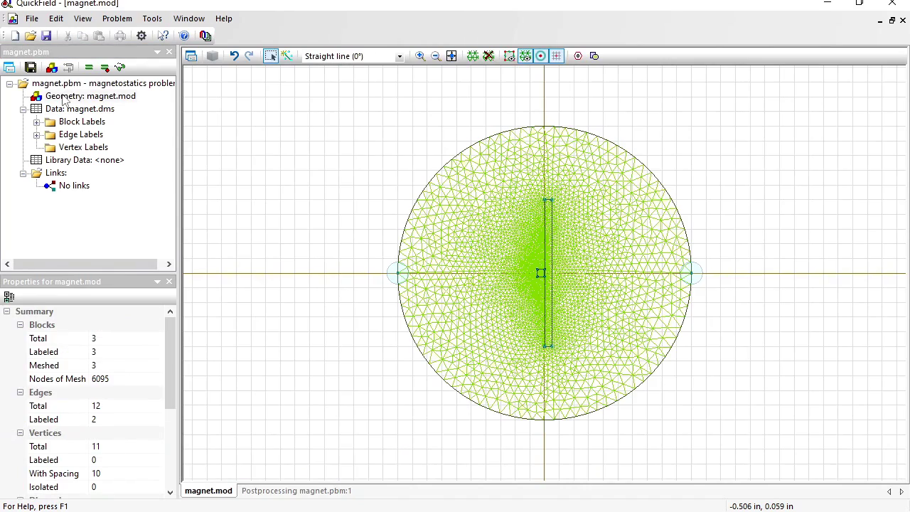
click(420, 56)
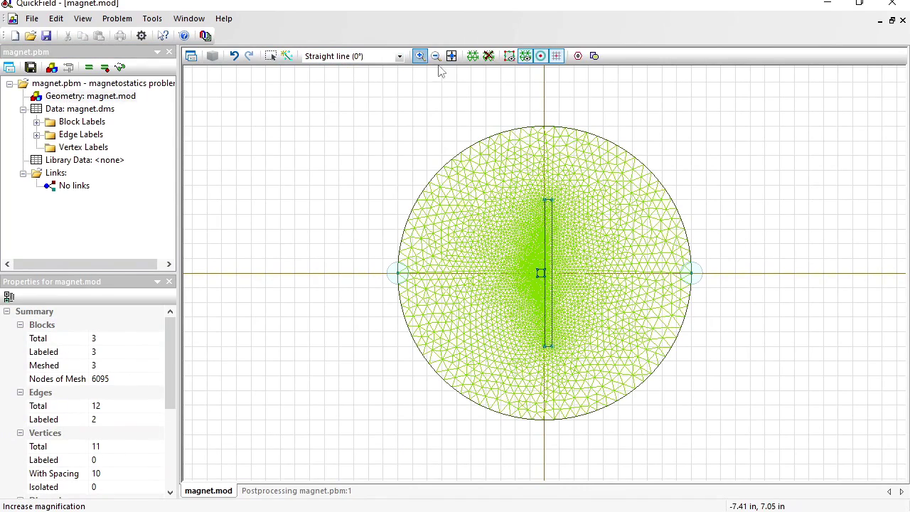
drag(538, 263, 564, 284)
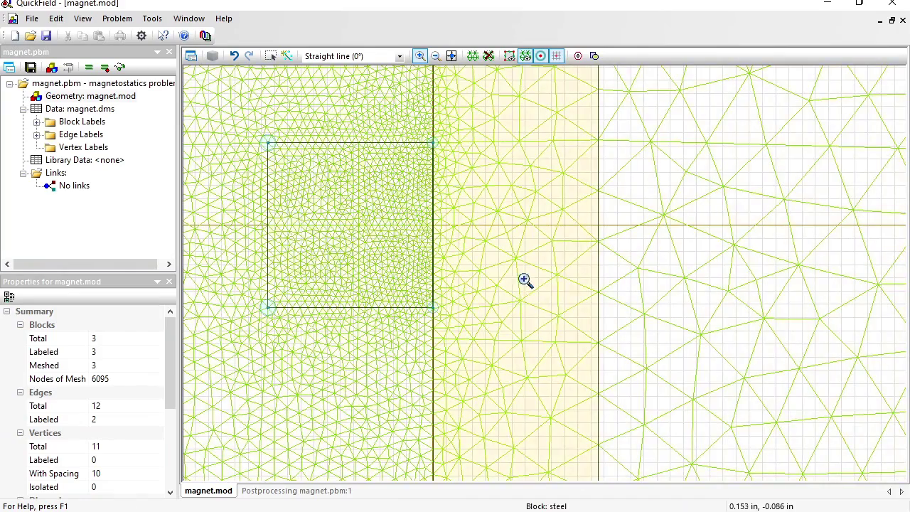
drag(403, 125, 464, 204)
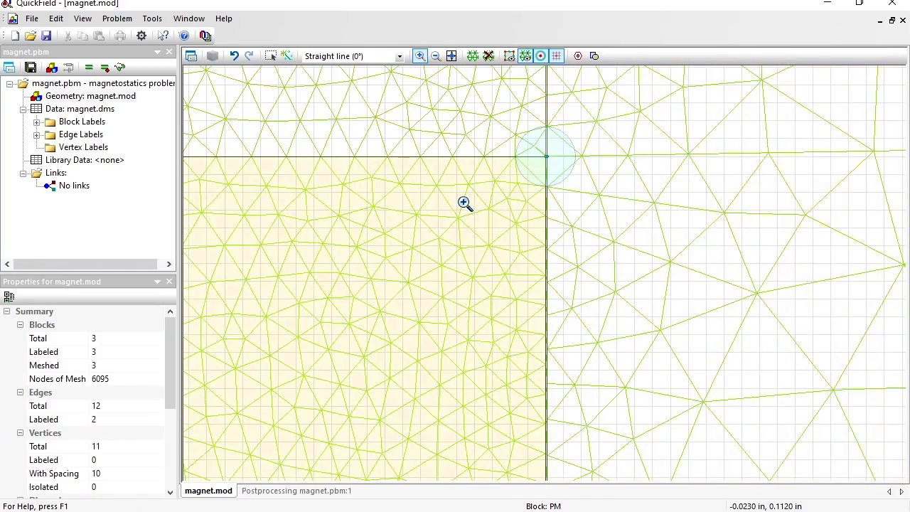
drag(533, 142, 575, 185)
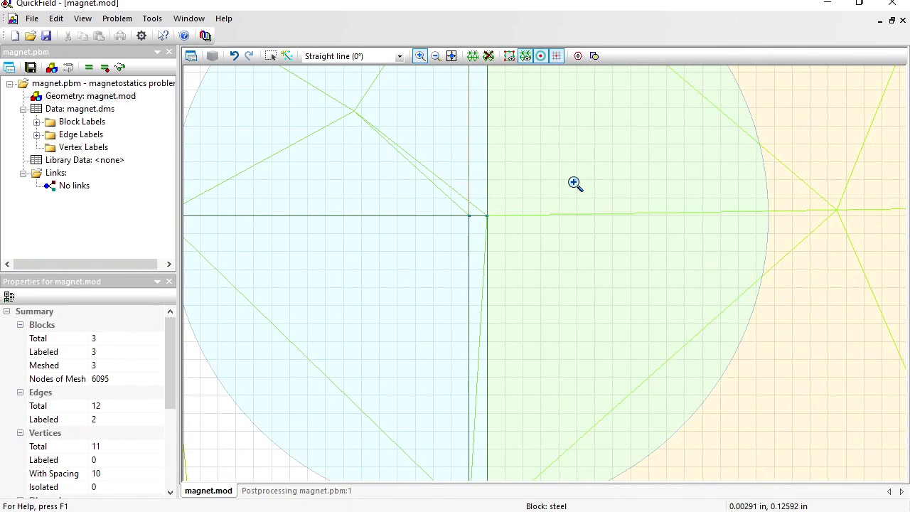
click(270, 56)
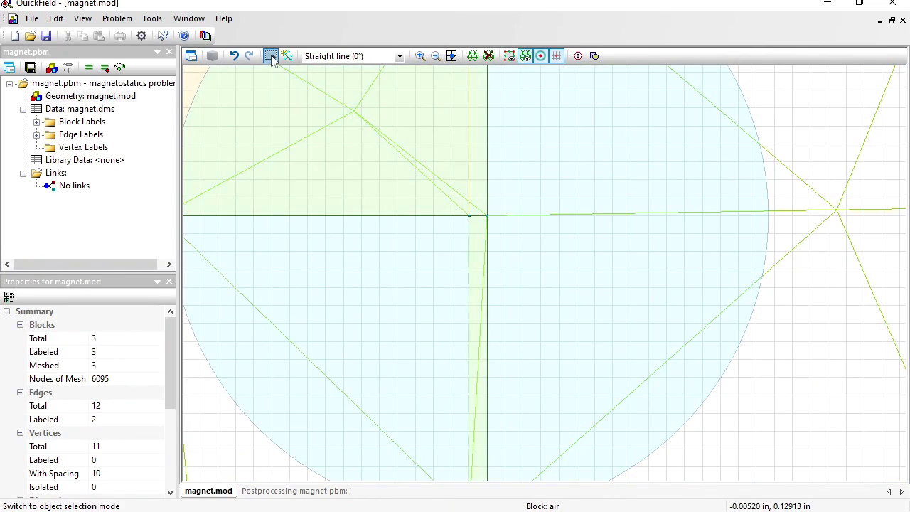
click(303, 390)
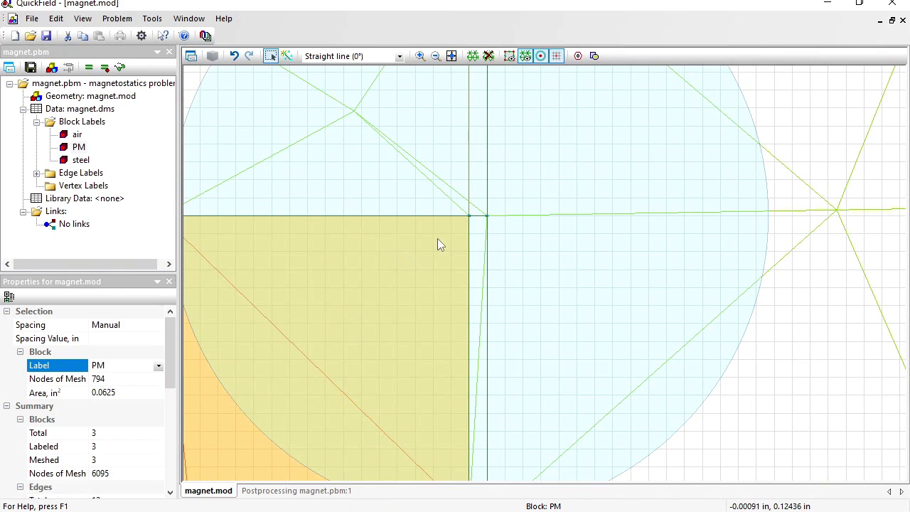
ctrl+click(470, 216)
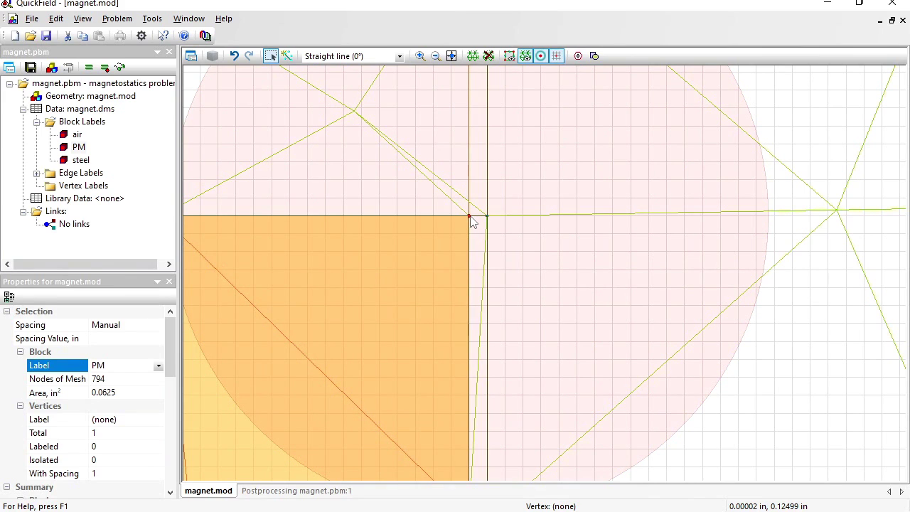
drag(471, 218, 487, 216)
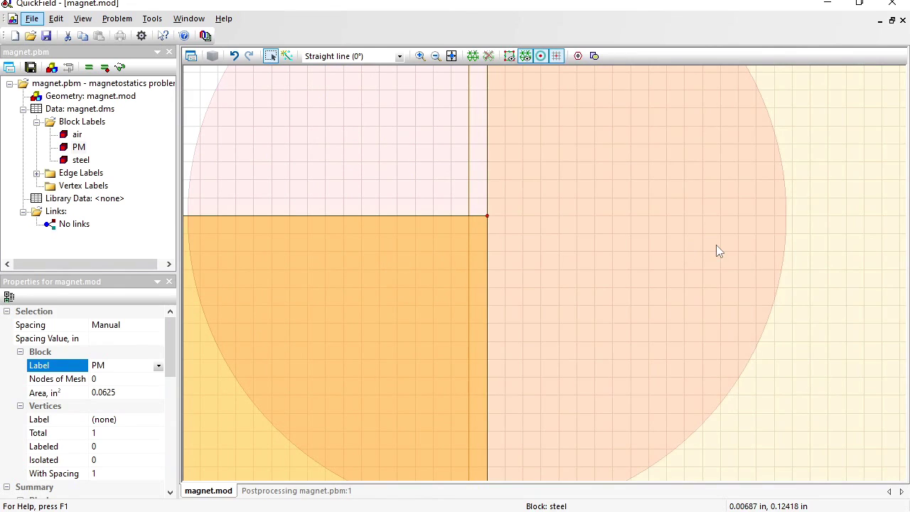
- Check which blocks the steel, PM and air labels are assigned to
click(81, 161)
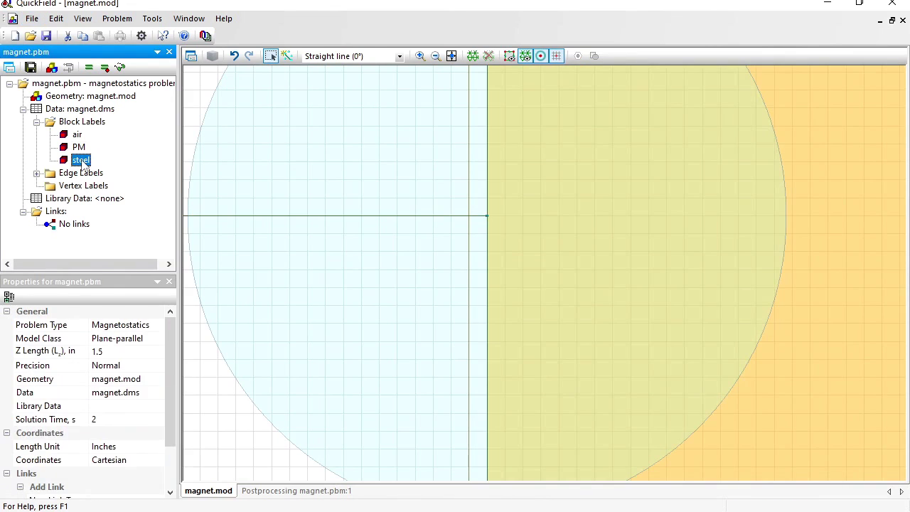
click(78, 147)
click(77, 135)
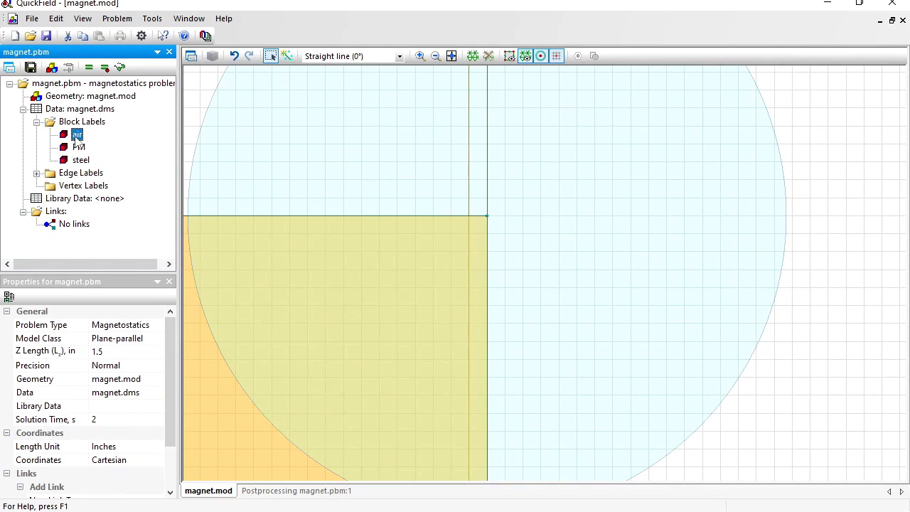
- Mesh the whole geometry with the magnet touching the plate, then solve the problem and open its results
click(451, 56)
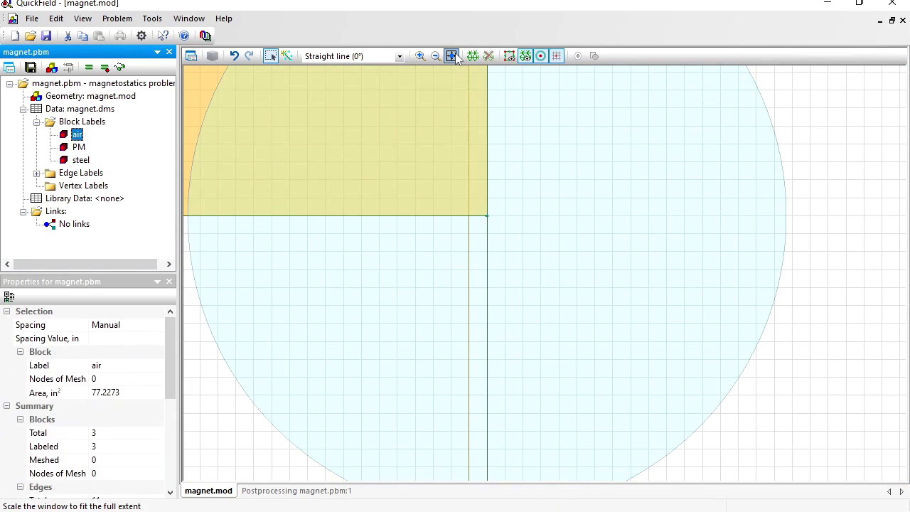
click(409, 111)
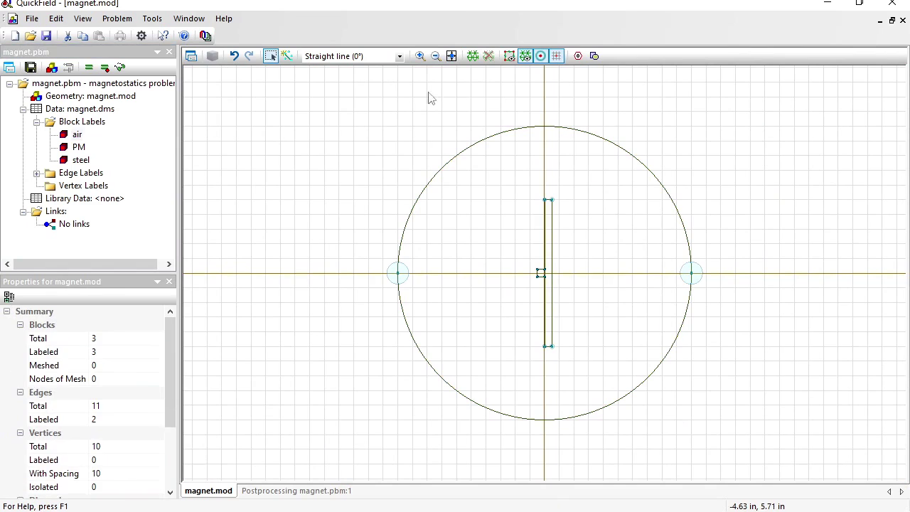
click(473, 57)
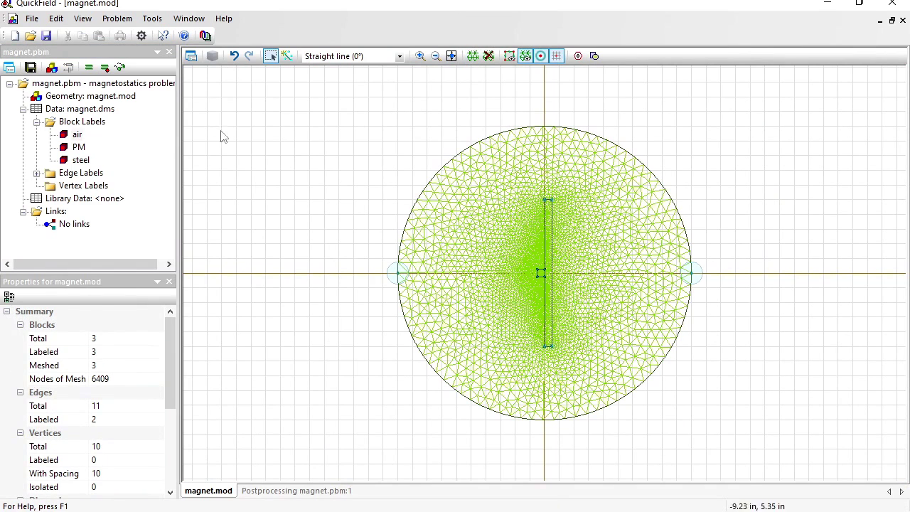
click(89, 67)
key(Return)
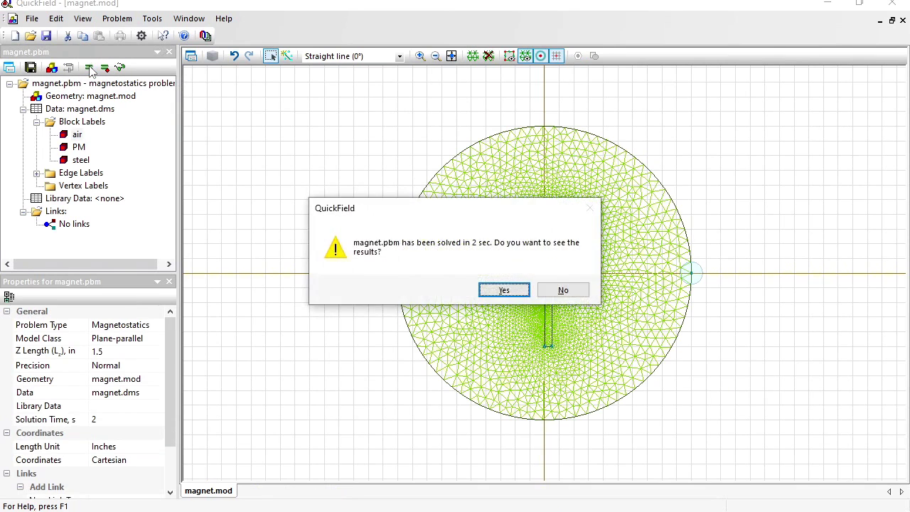
key(Return)
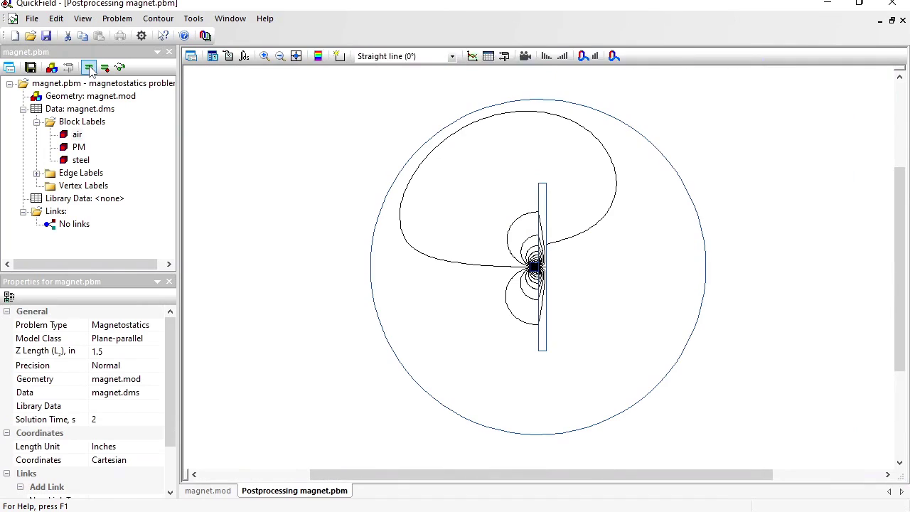
- Build a contour covering the air, magnet and steel plate blocks, and calculate the magnetic field energy of this whole region
click(338, 57)
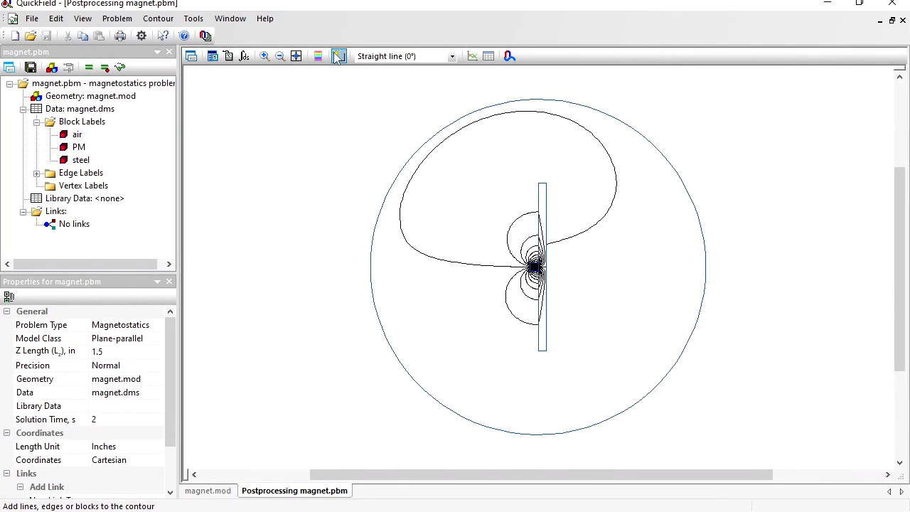
click(533, 263)
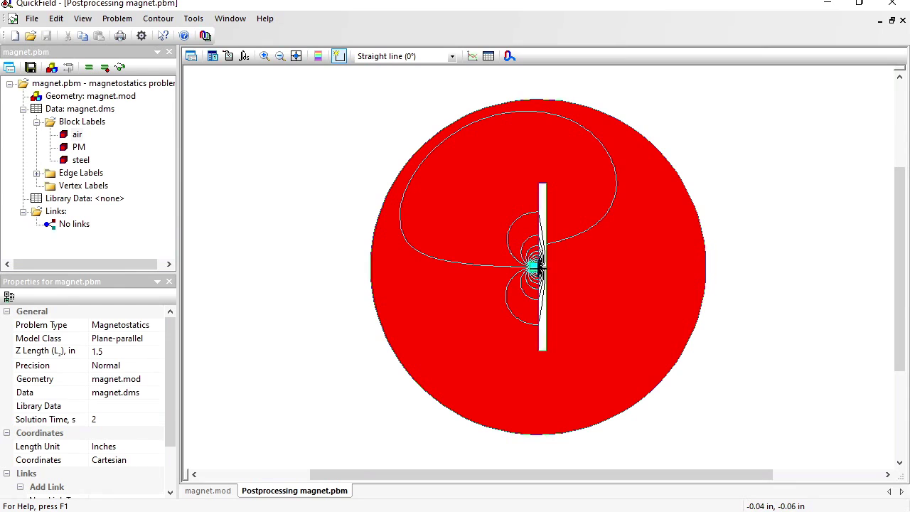
click(541, 267)
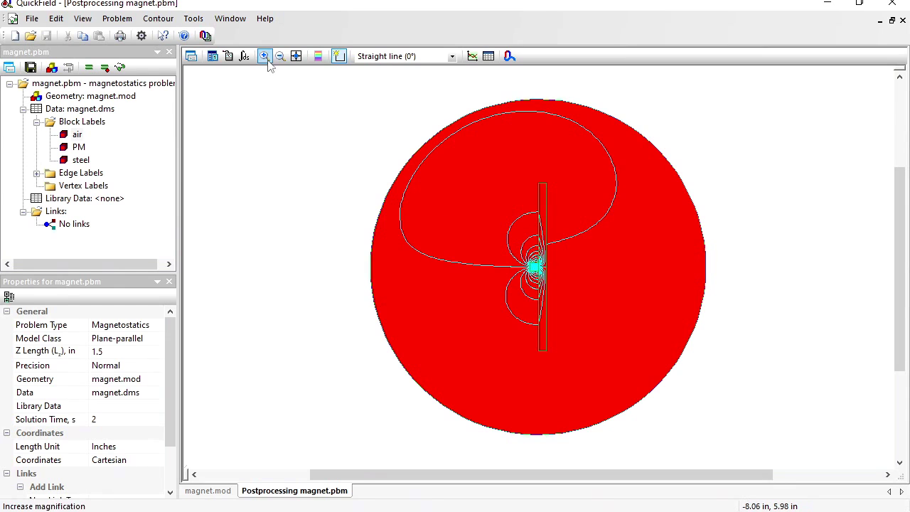
click(245, 57)
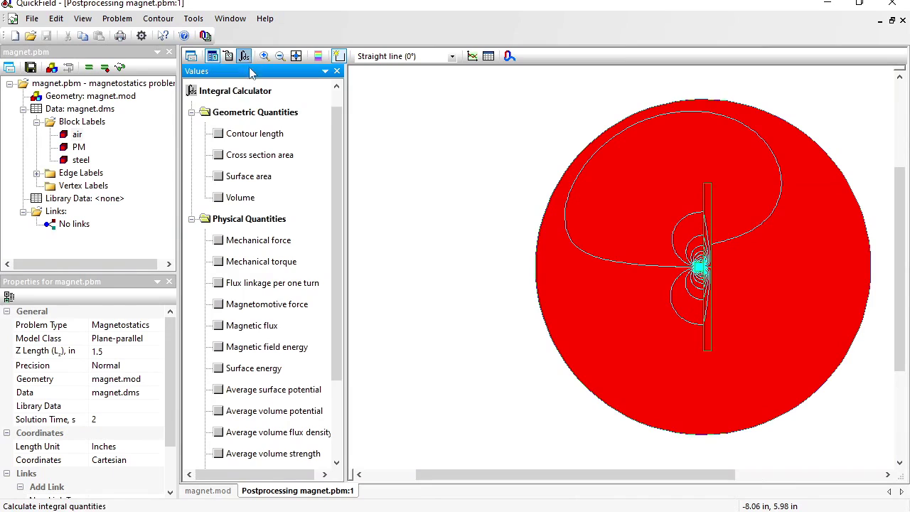
click(219, 347)
click(267, 369)
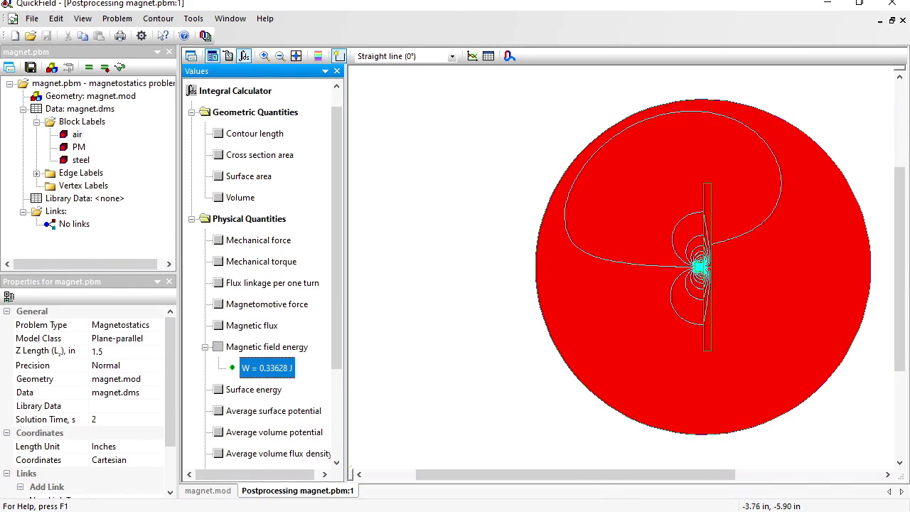
- Switch to Notepad and add a line recording the energy for "gap 0 in" as W 0.33628 J
click(617, 509)
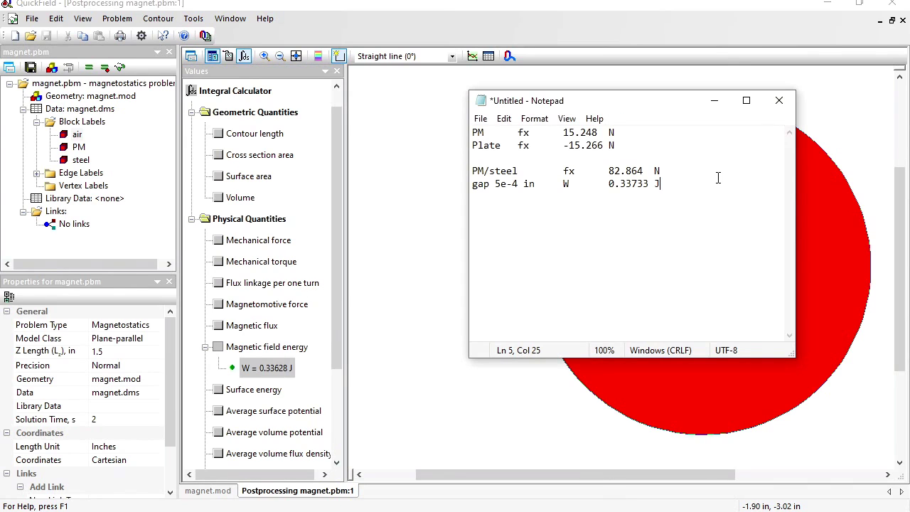
key(Return)
key(Tab)
text(W)
key(Tab)
text(0.33628 J)
text(gap )
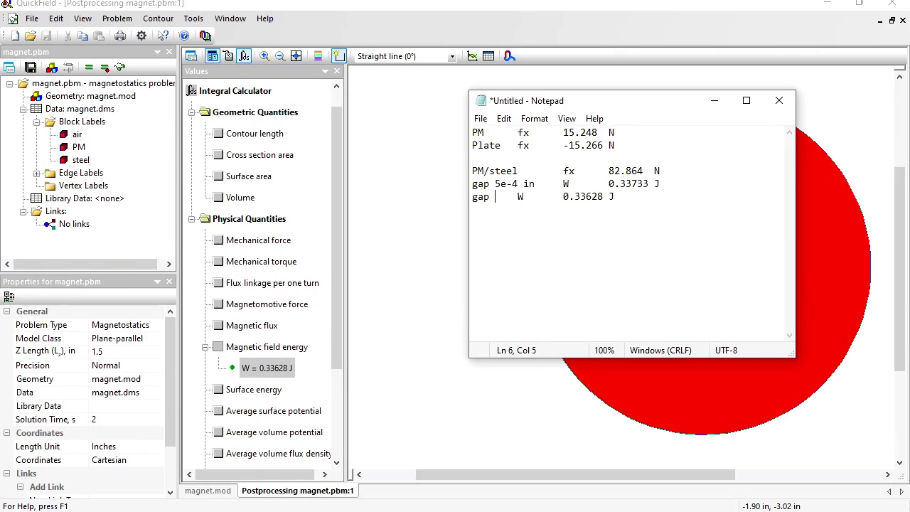
text(0 in)
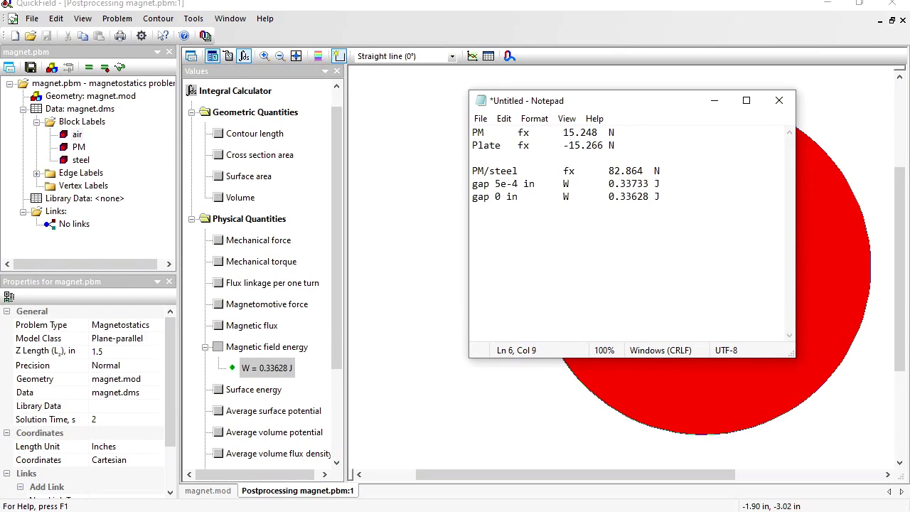
- In Calculator, subtract the zero-gap energy 0.33628 from the 5e-4 in gap energy 0.33733
double_click(628, 184)
key(ctrl+c)
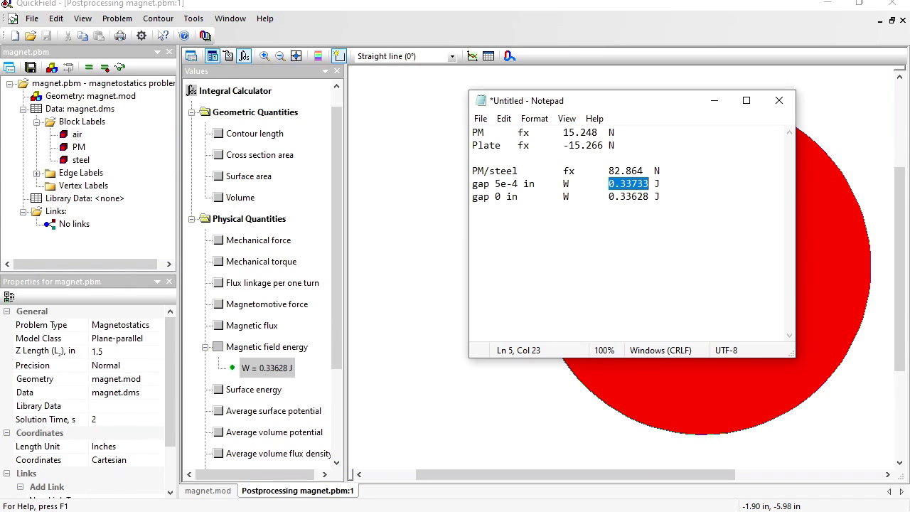
key(Escape)
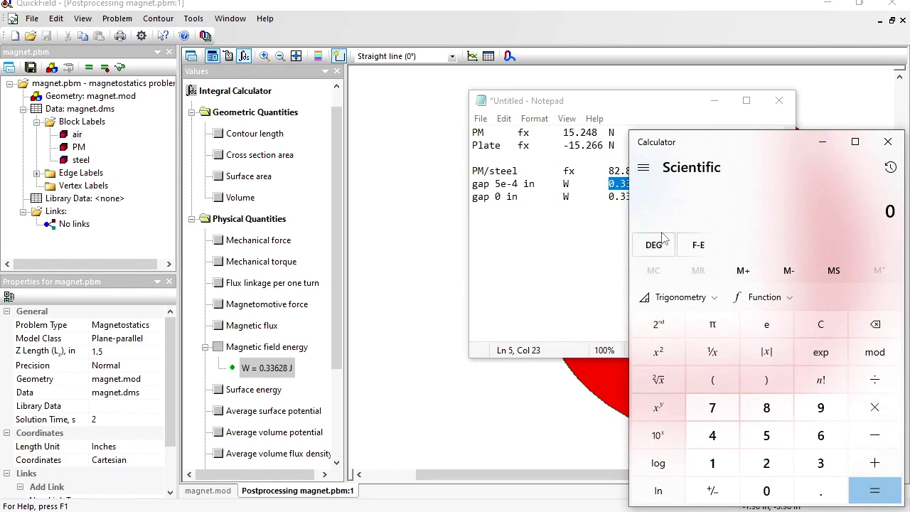
key(ctrl+v)
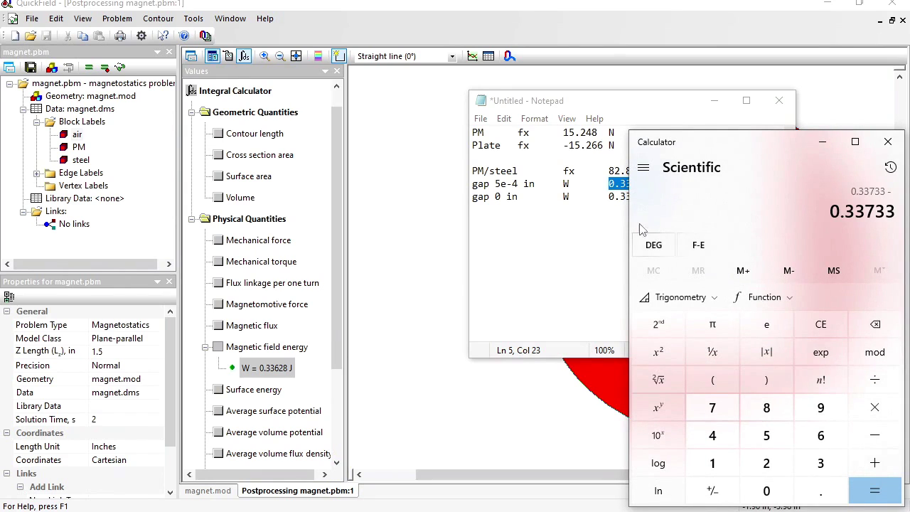
key(alt+Tab)
click(608, 196)
drag(609, 196, 648, 198)
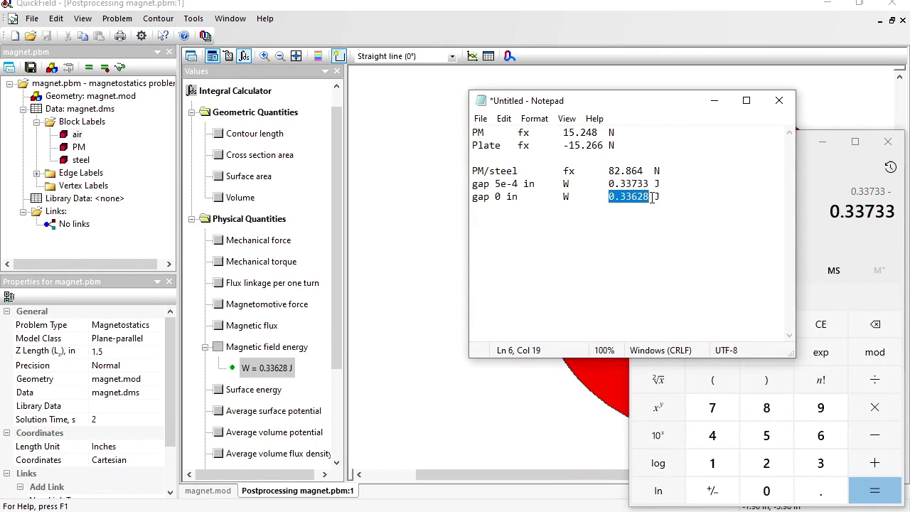
click(822, 161)
text(0.33628)
key(Return)
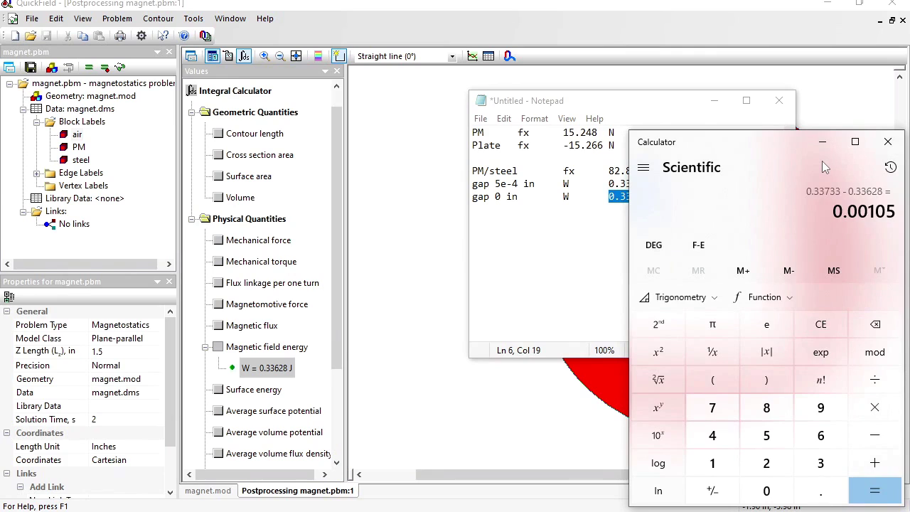
- Divide the energy difference by the 5e-4 gap and by 0.0254 to obtain the force in newtons
key(slash)
drag(495, 183, 519, 183)
key(ctrl+c)
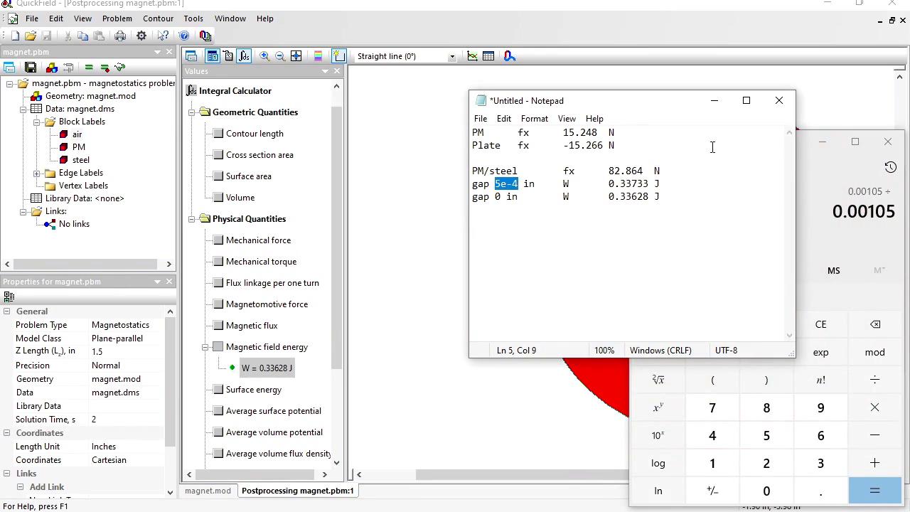
click(813, 161)
key(ctrl+v)
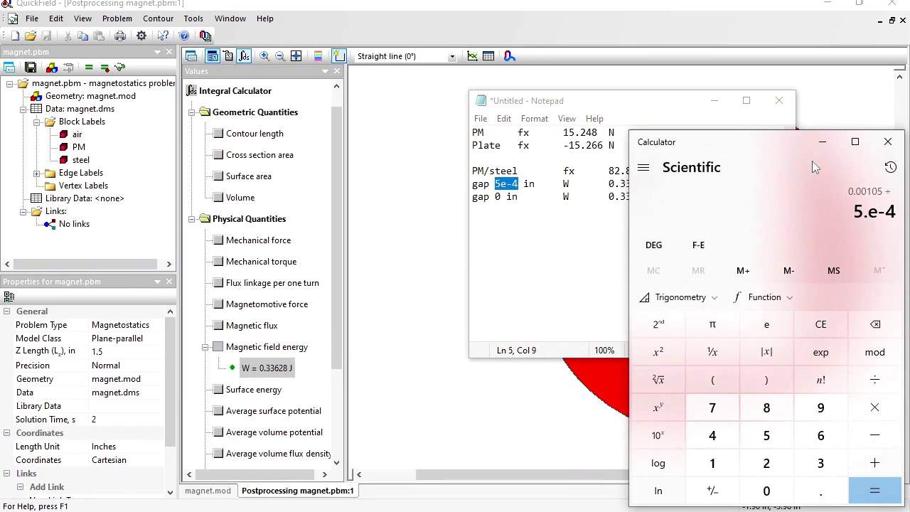
key(Return)
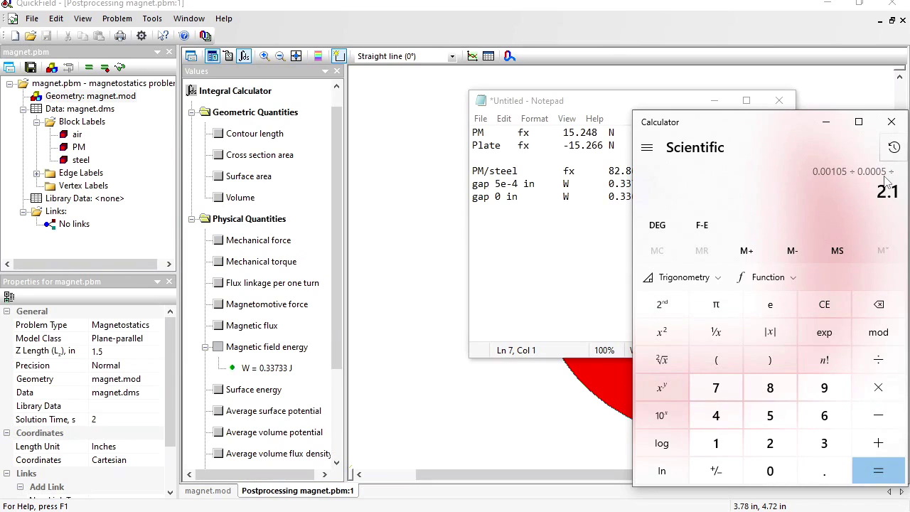
text(0.0254)
click(899, 478)
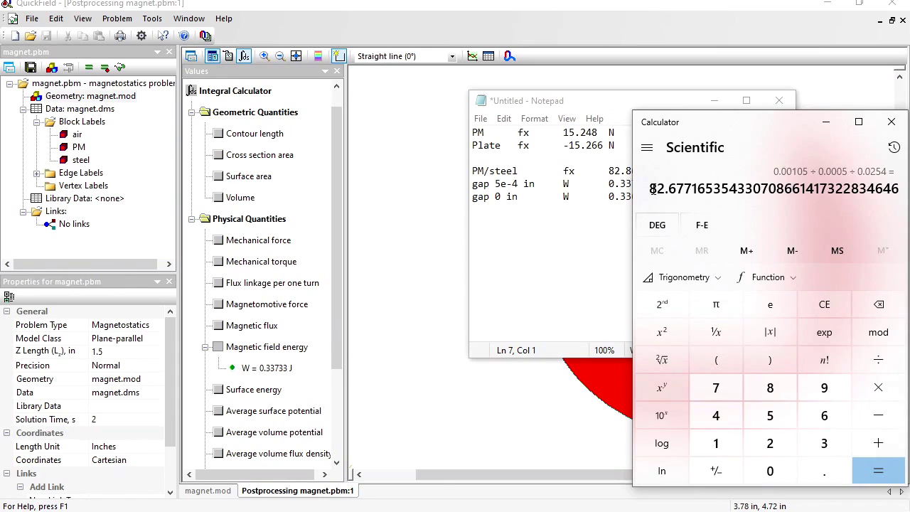
- Copy the force to three decimals into a new Notepad line as "Virtual work 82.677 N", indented by one tab
drag(652, 188, 693, 192)
key(ctrl+c)
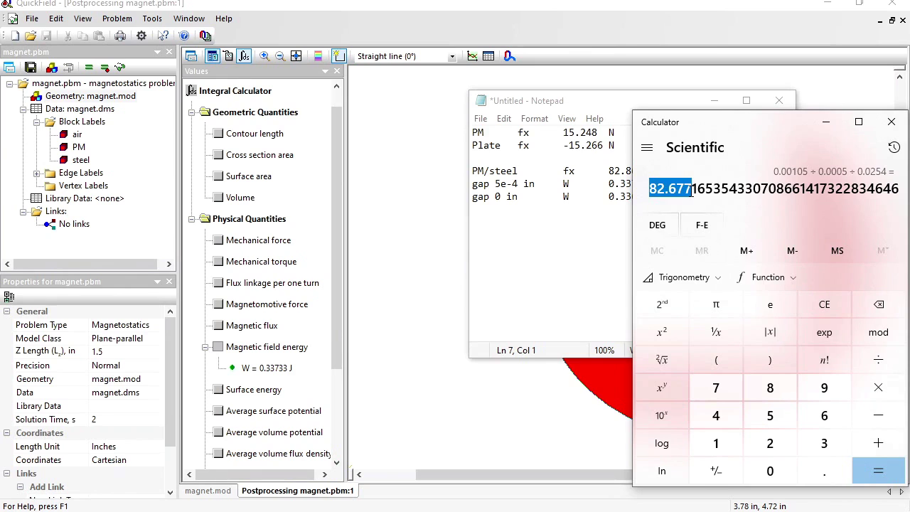
click(628, 223)
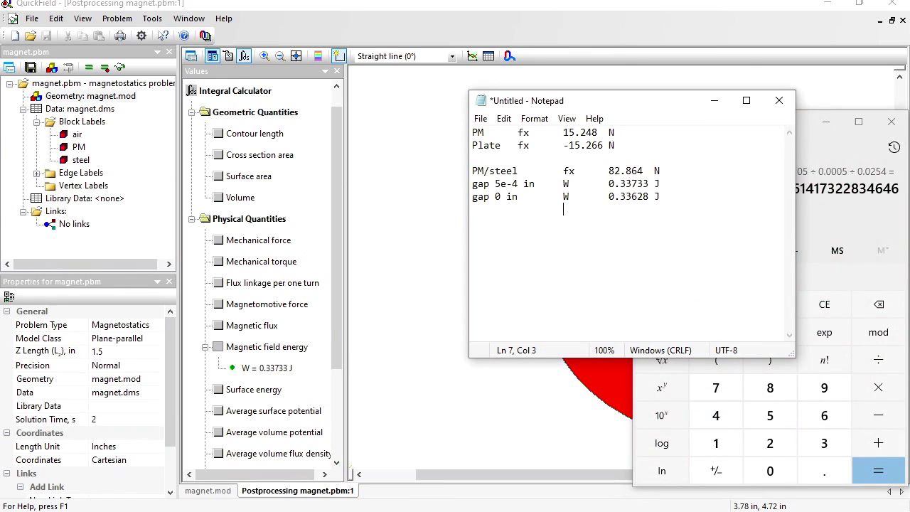
text(Virtual work)
key(ctrl+v)
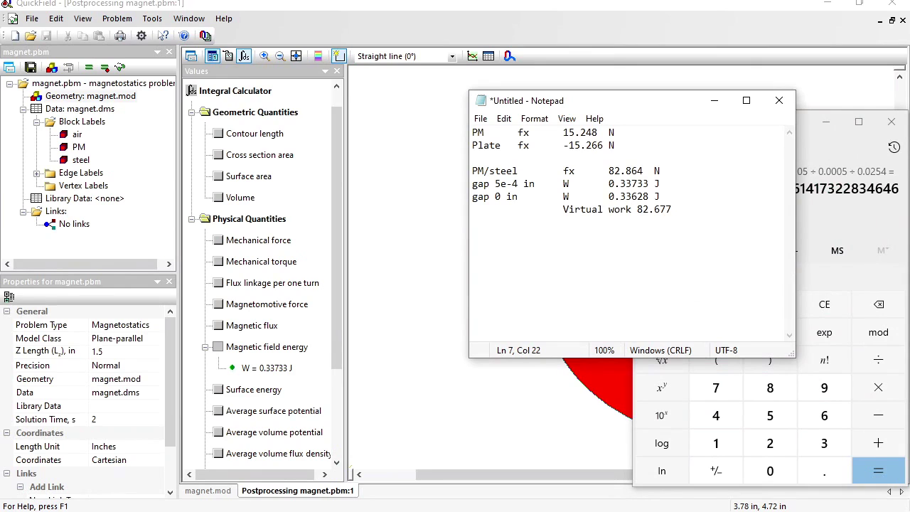
text(N)
click(563, 209)
key(BackSpace)
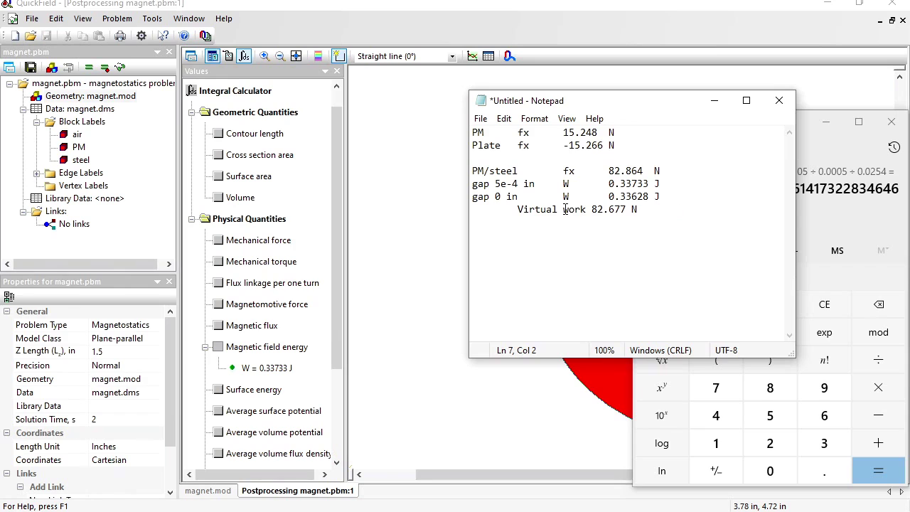
- Compare the recorded PM/steel force fx with the virtual work force in the notes
drag(609, 172, 632, 177)
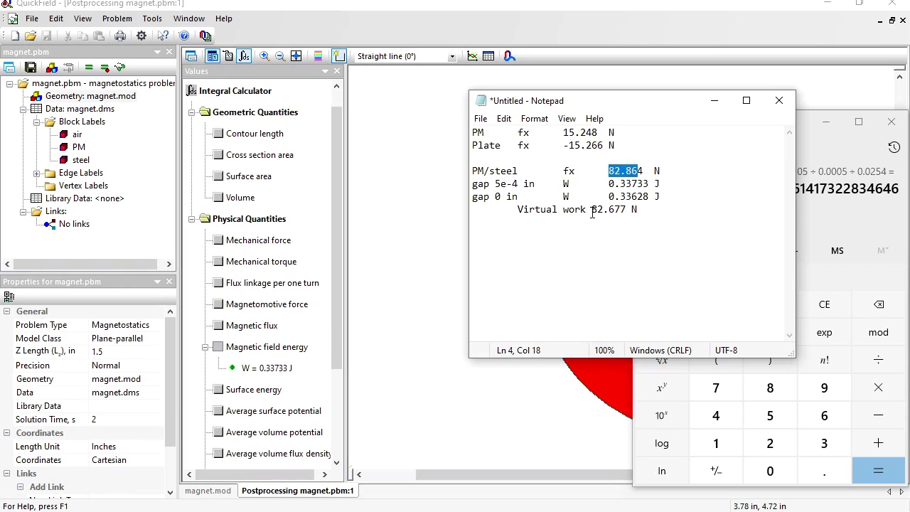
drag(591, 210, 621, 210)
drag(608, 171, 631, 174)
drag(482, 170, 657, 170)
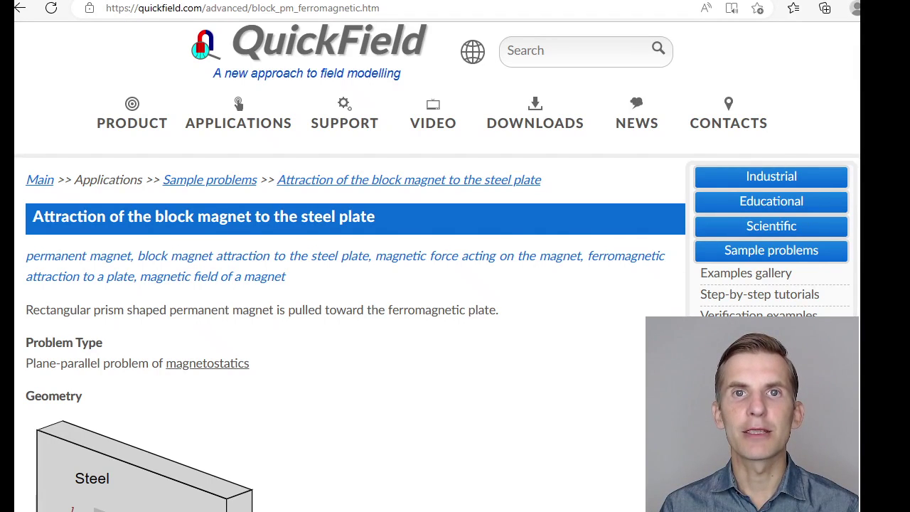
- Review the QuickField web page on block magnet attraction to the steel plate, from the geometry and results to the simulation file downloads and edition information
scroll(349, 266, down, 3)
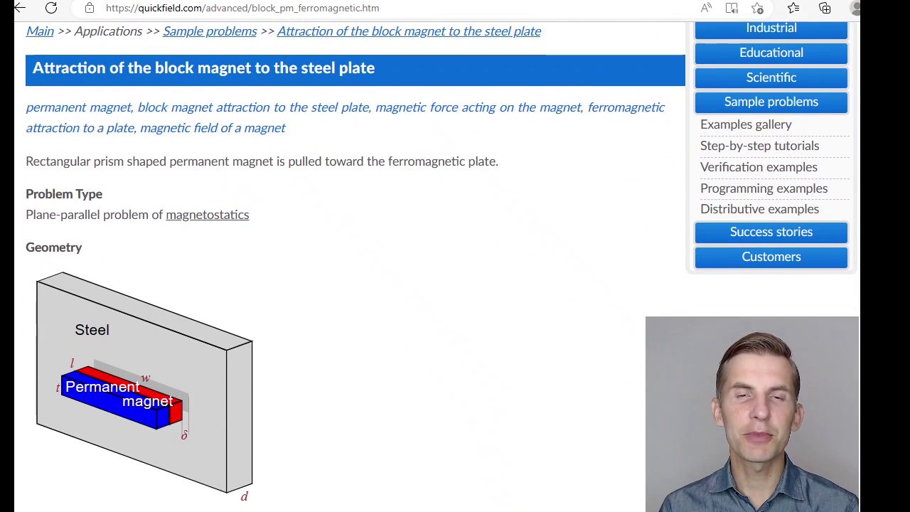
scroll(441, 266, down, 1)
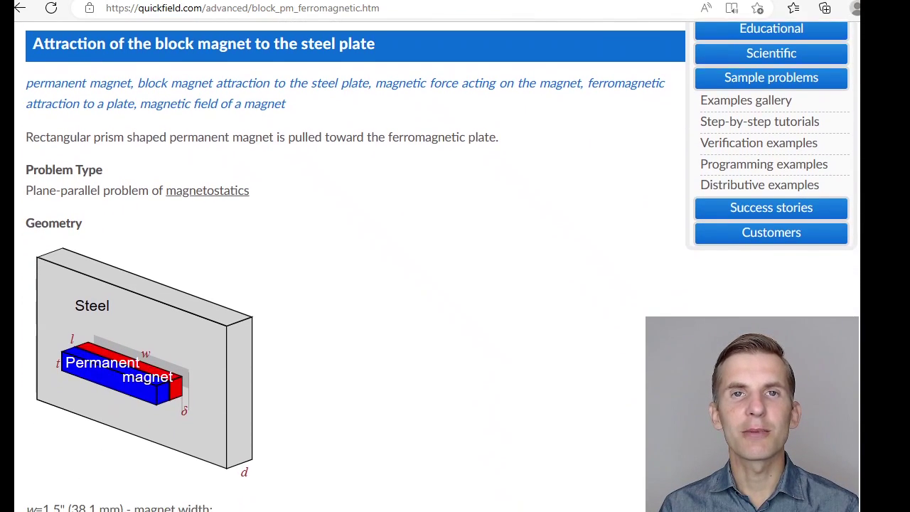
scroll(441, 267, down, 2)
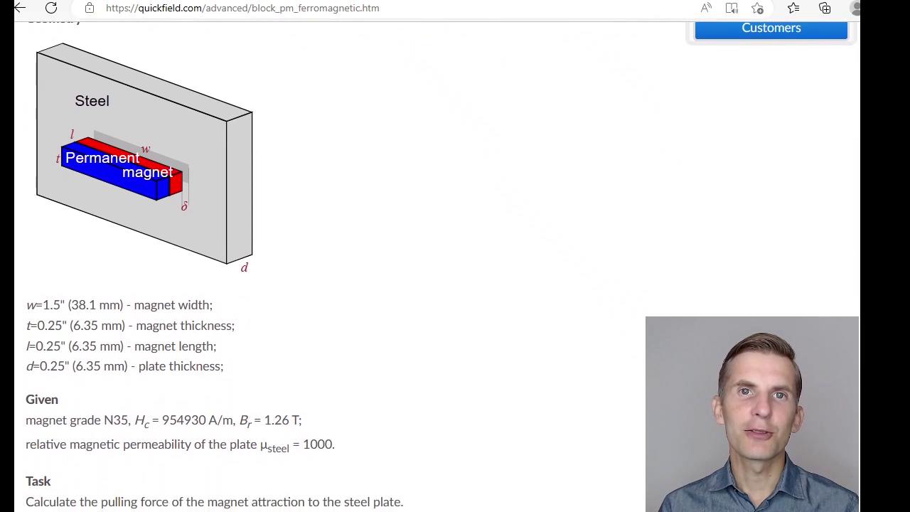
scroll(440, 266, down, 3)
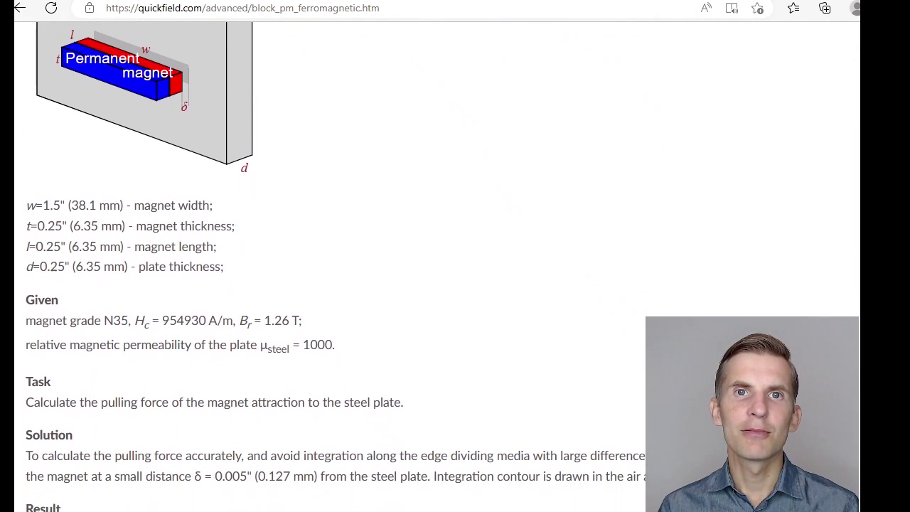
scroll(441, 267, down, 4)
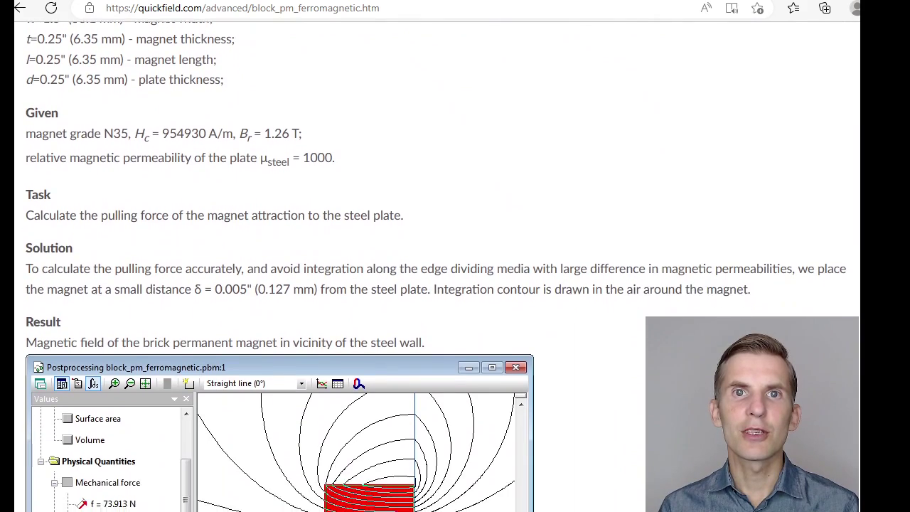
scroll(441, 267, down, 5)
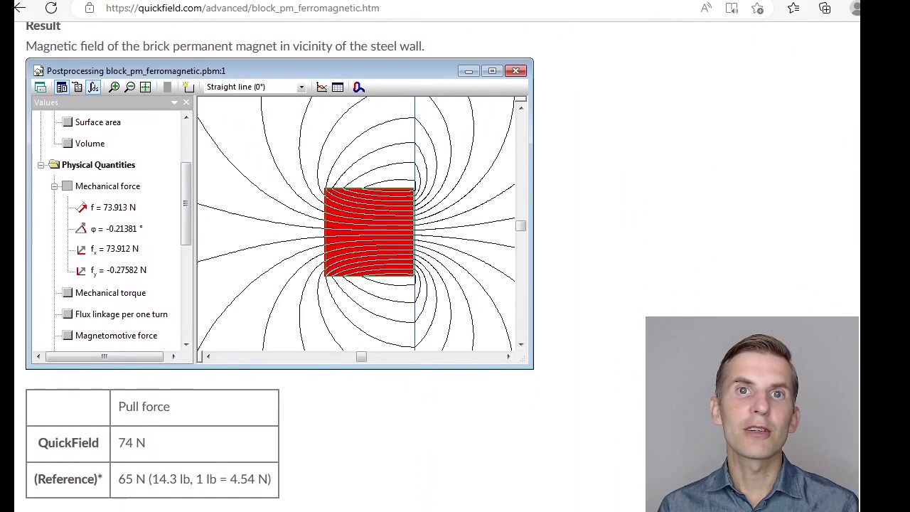
scroll(441, 266, down, 3)
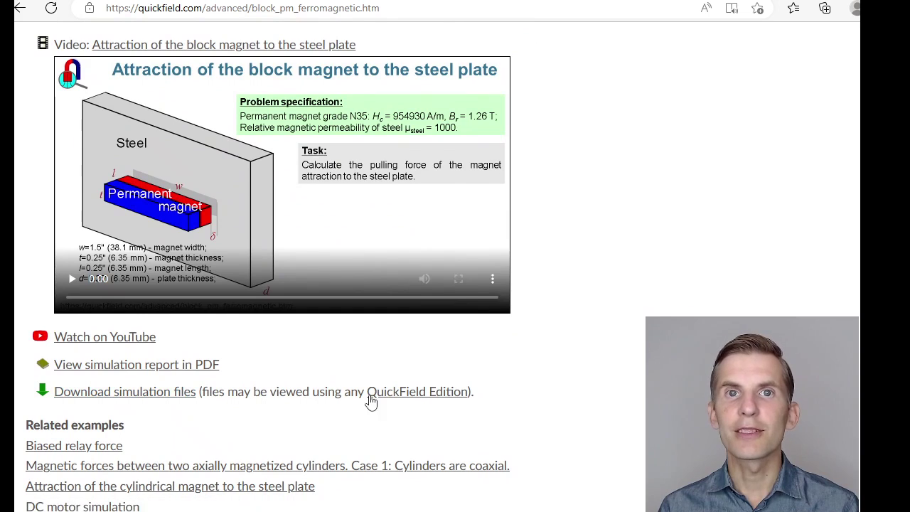
mouse_move(392, 401)
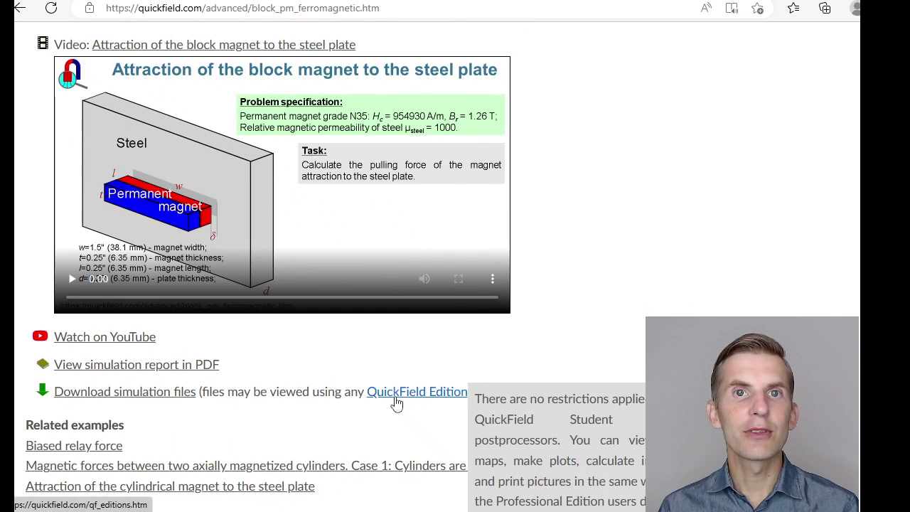